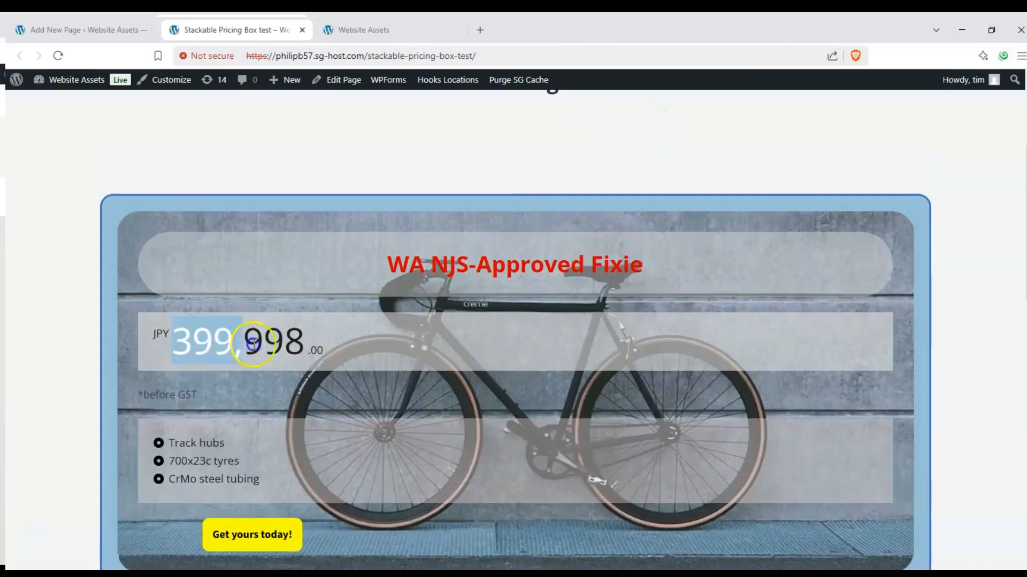
left_click(225, 362)
scroll(172, 367, "down", 1)
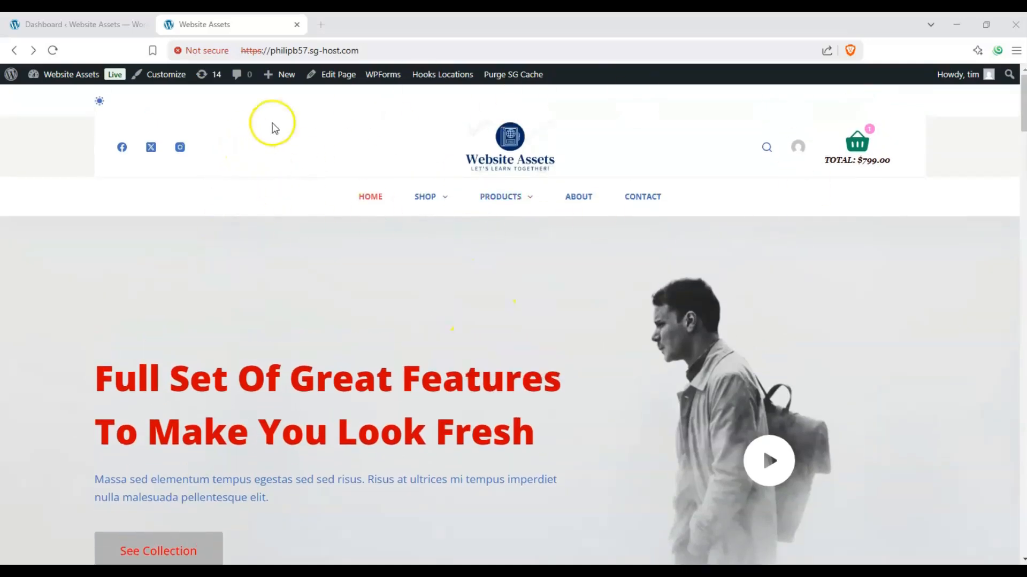
mouse_move(269, 79)
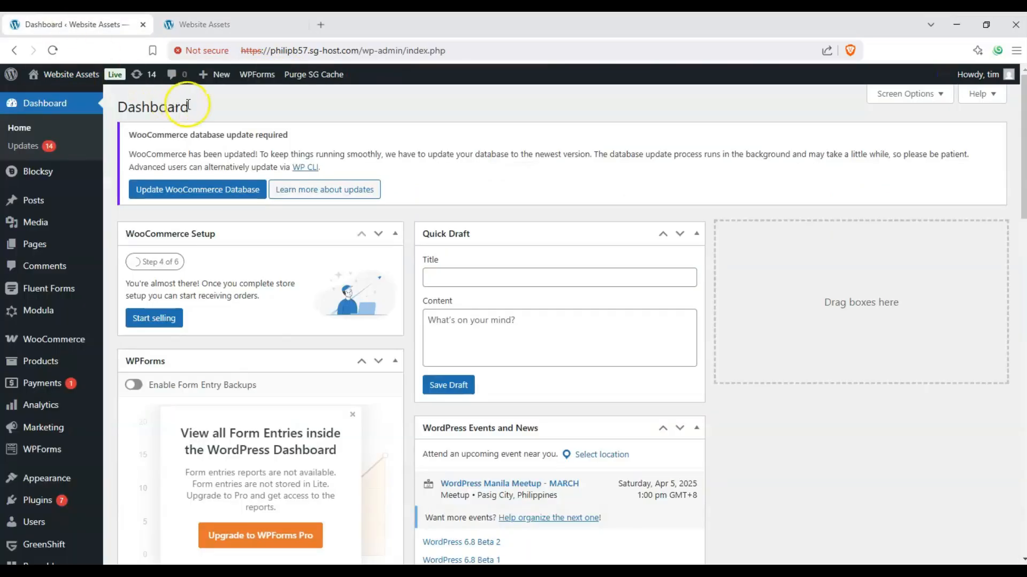
left_click_drag(188, 104, 135, 106)
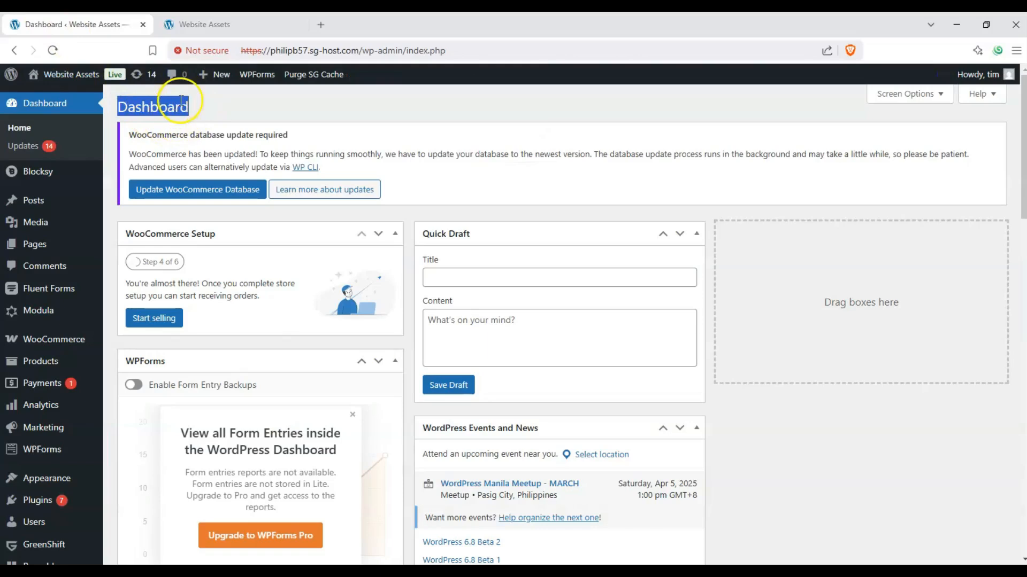
mouse_move(40, 77)
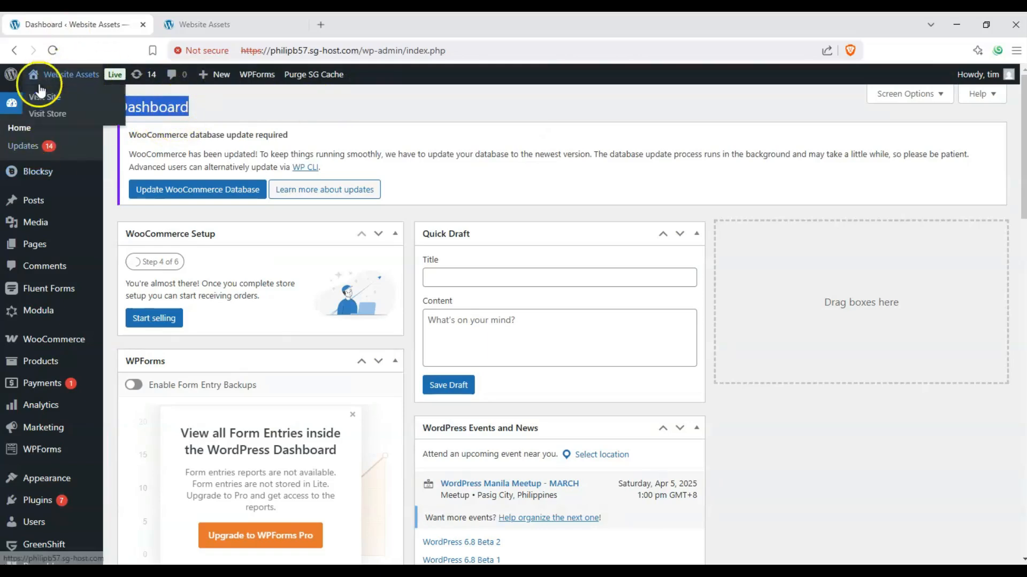
Start a new page and show the block settings in the editor's sidebar
mouse_move(35, 242)
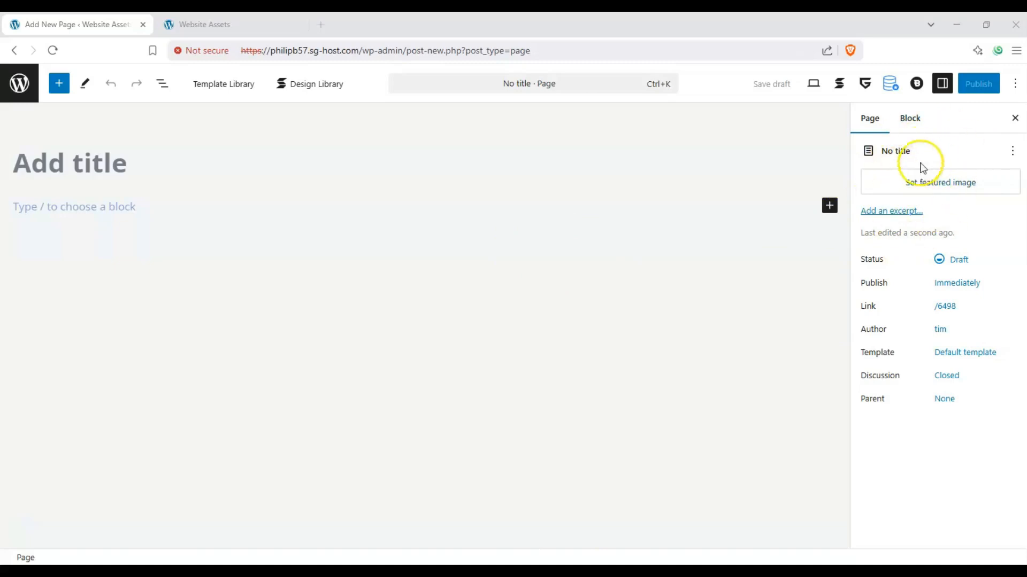
left_click(942, 85)
left_click(942, 84)
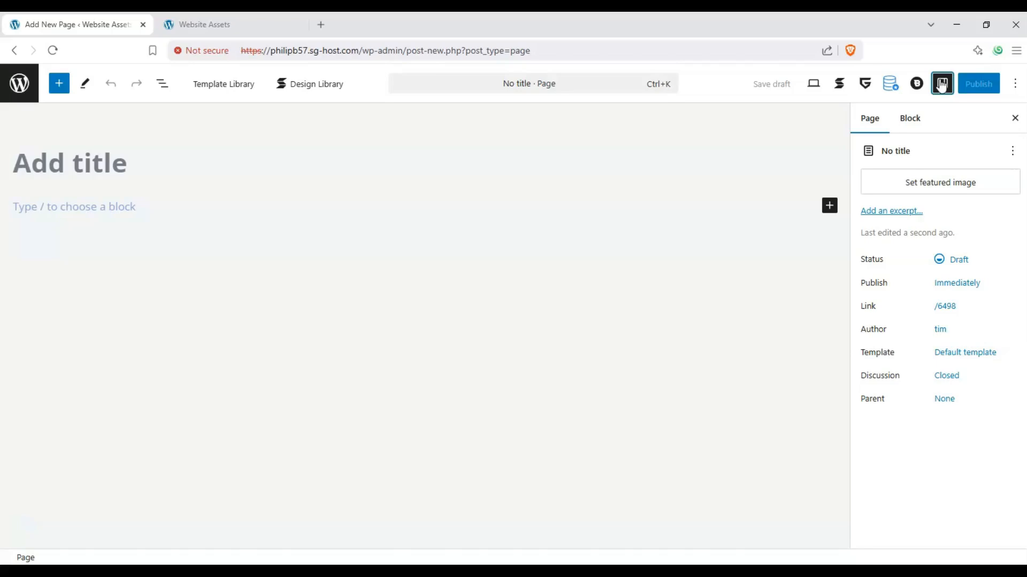
left_click(910, 118)
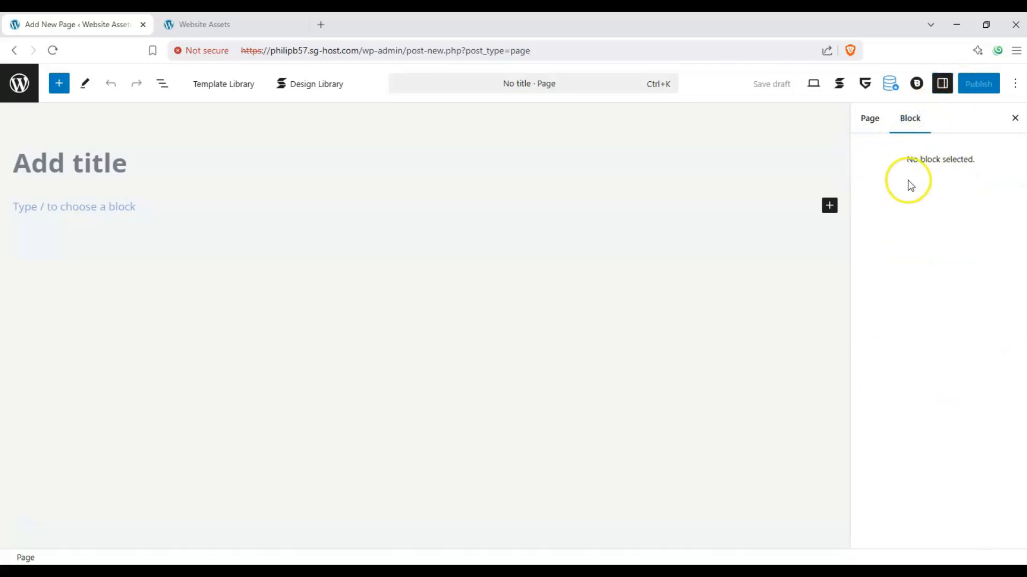
Title the page "Stackable Pricing Box test"
left_click(102, 155)
type("Stacka")
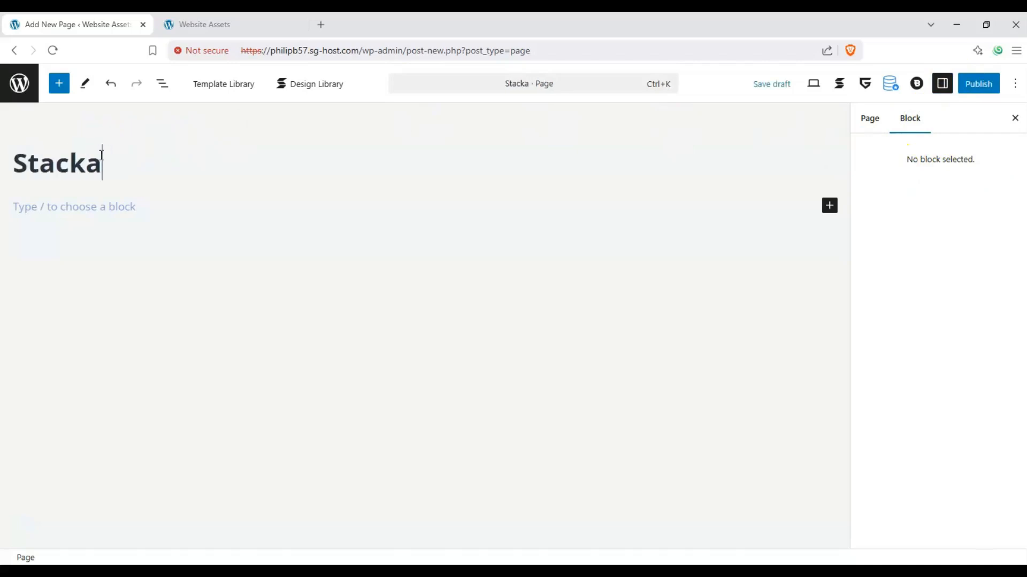
type("ble Pricing ")
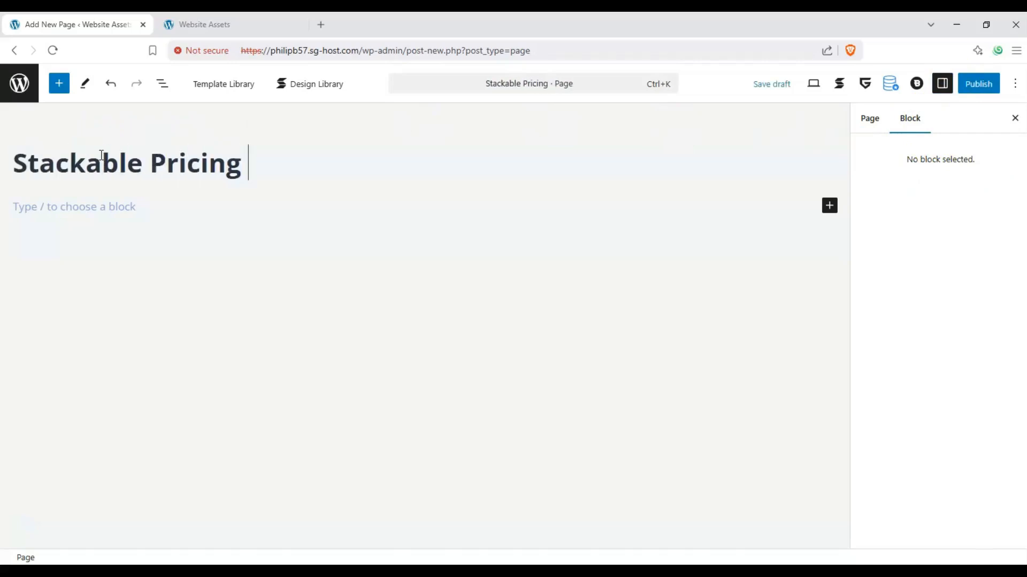
type("Box test")
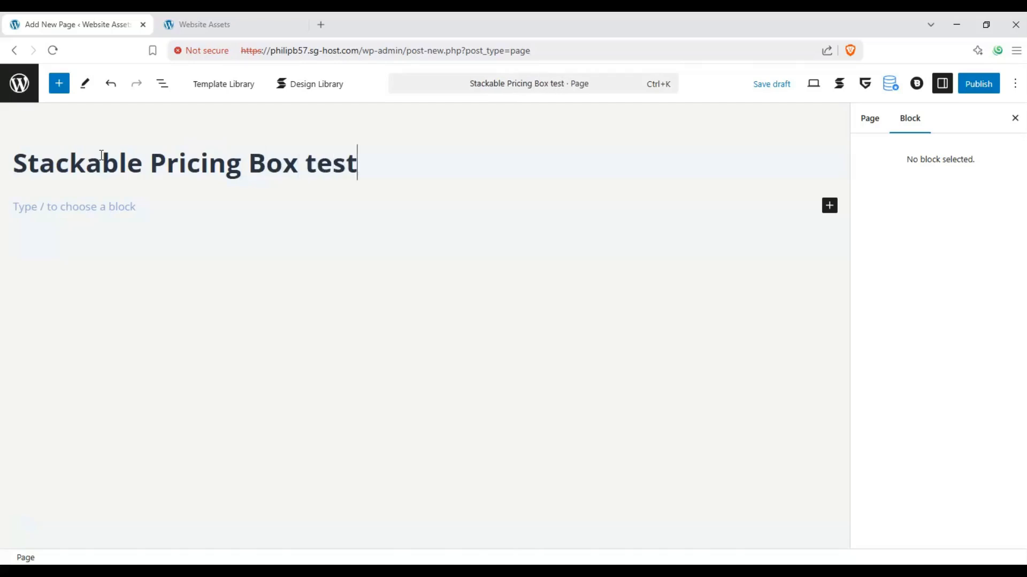
Insert the Stackable Pricing Box block below the page title, using the Default variation
left_click(62, 88)
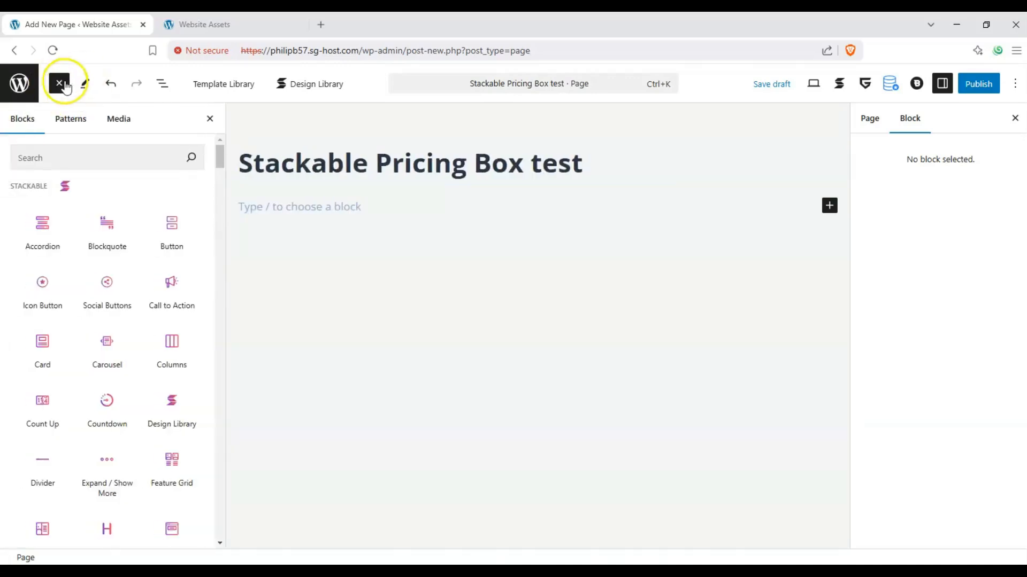
scroll(220, 156, "down", 2)
scroll(135, 146, "up", 2)
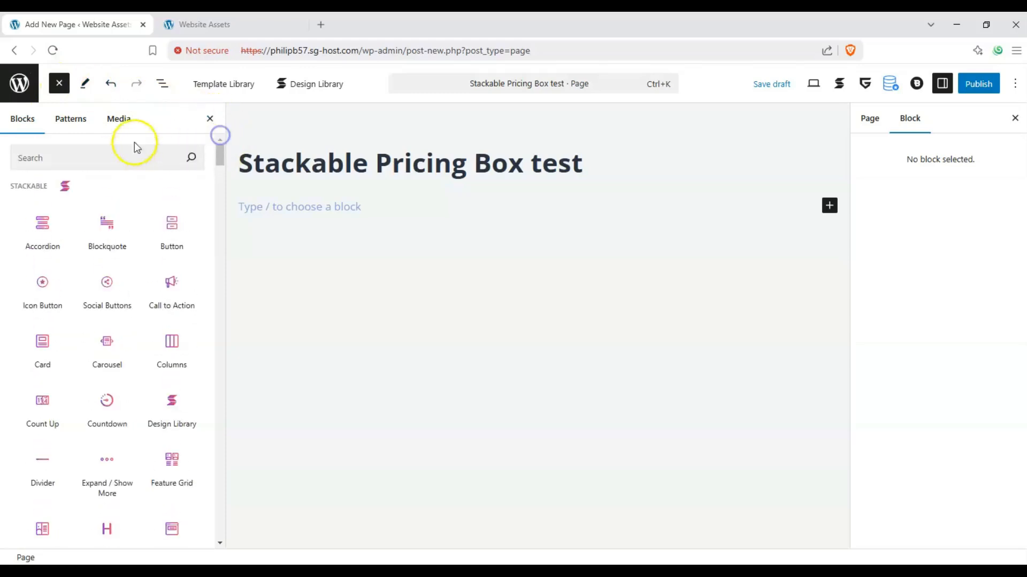
left_click_drag(51, 187, 34, 186)
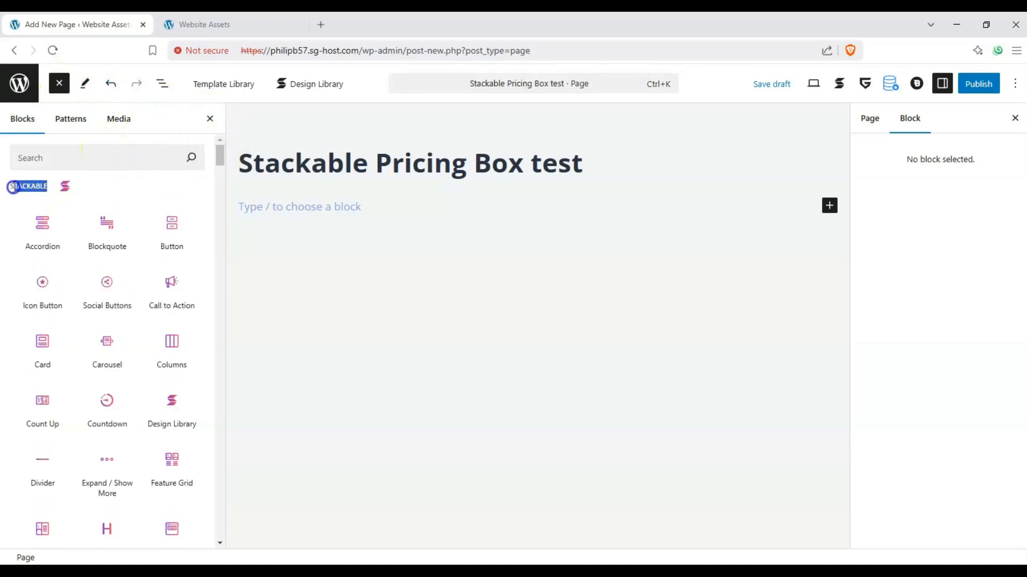
left_click_drag(220, 154, 219, 182)
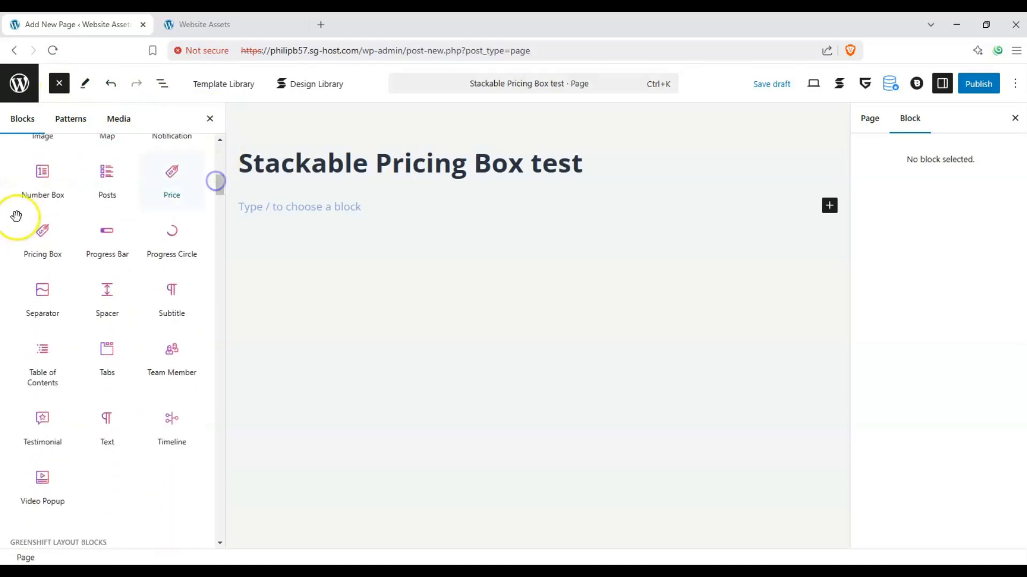
left_click_drag(43, 239, 293, 201)
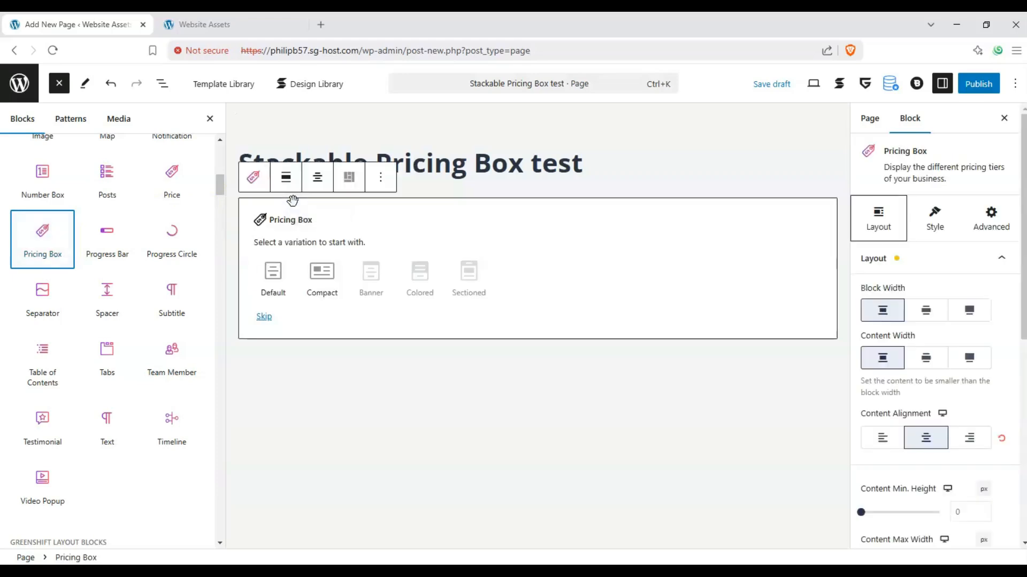
left_click(59, 86)
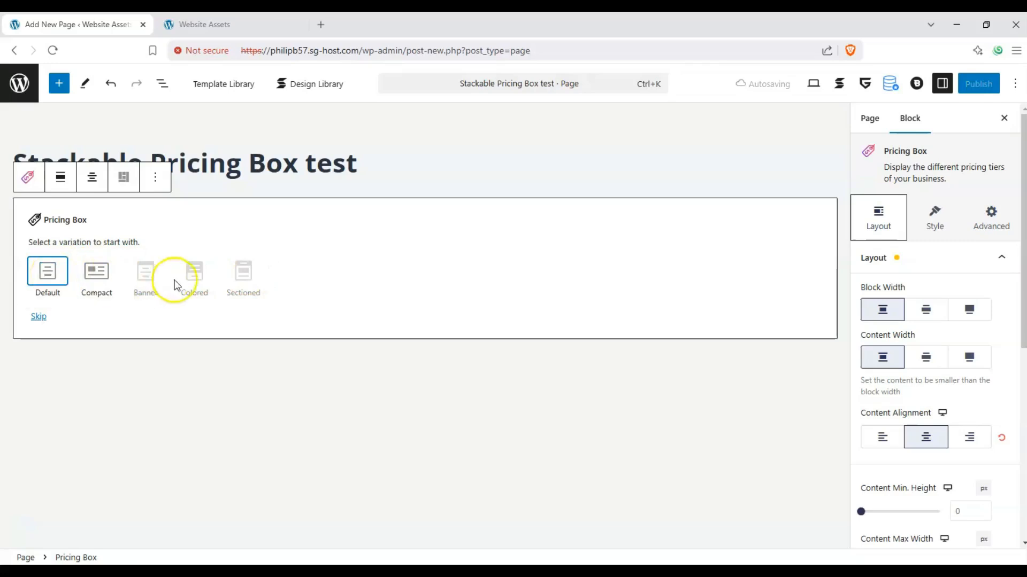
left_click(40, 271)
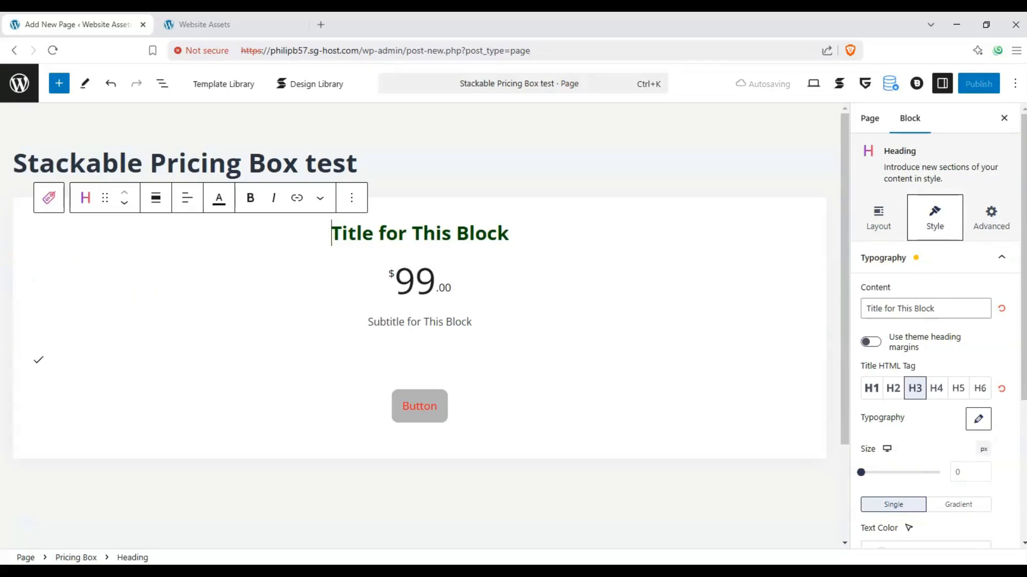
Select the whole Pricing Box block and align its content to the left
left_click(47, 199)
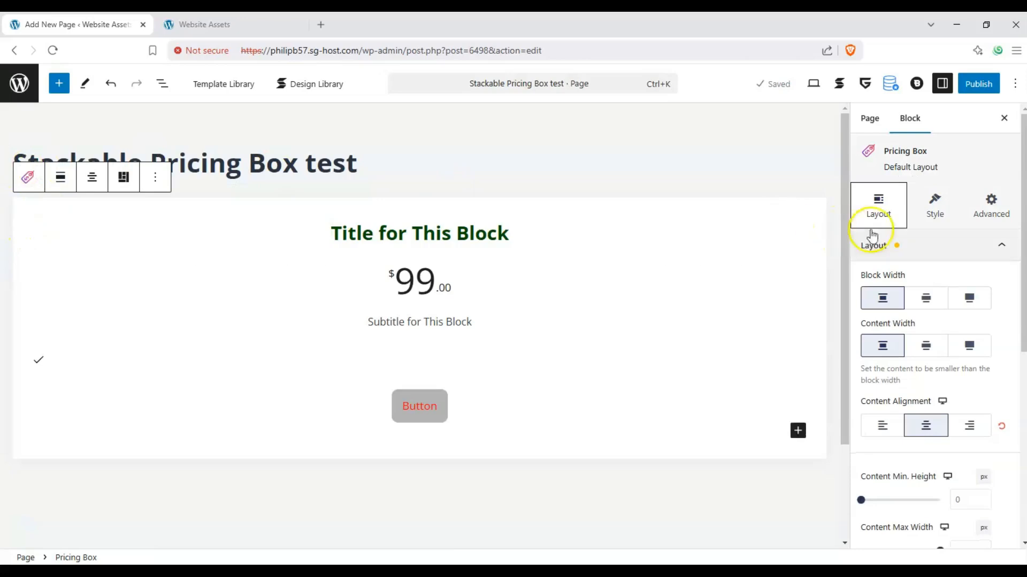
left_click(25, 182)
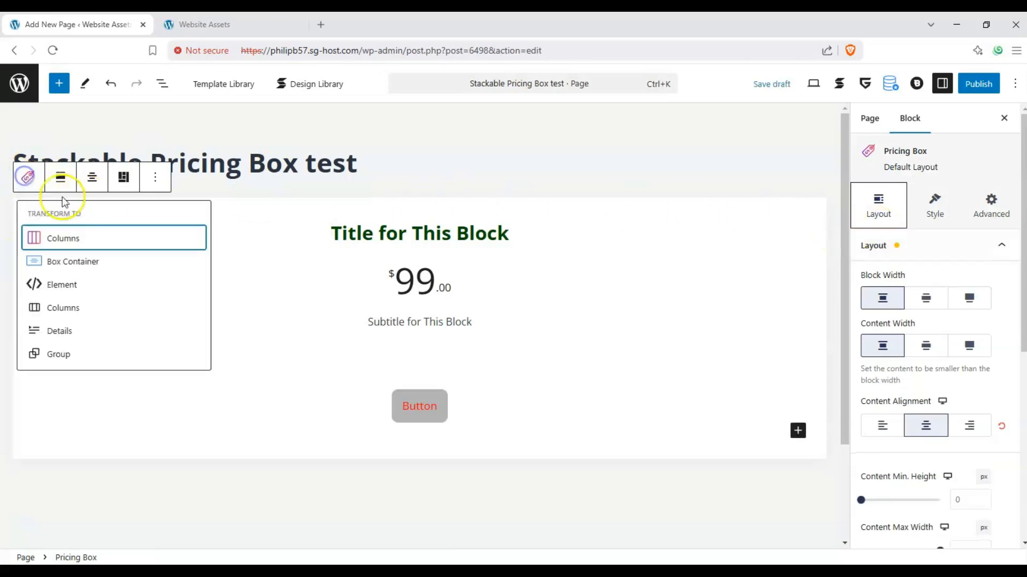
left_click(950, 158)
left_click_drag(950, 156, 873, 159)
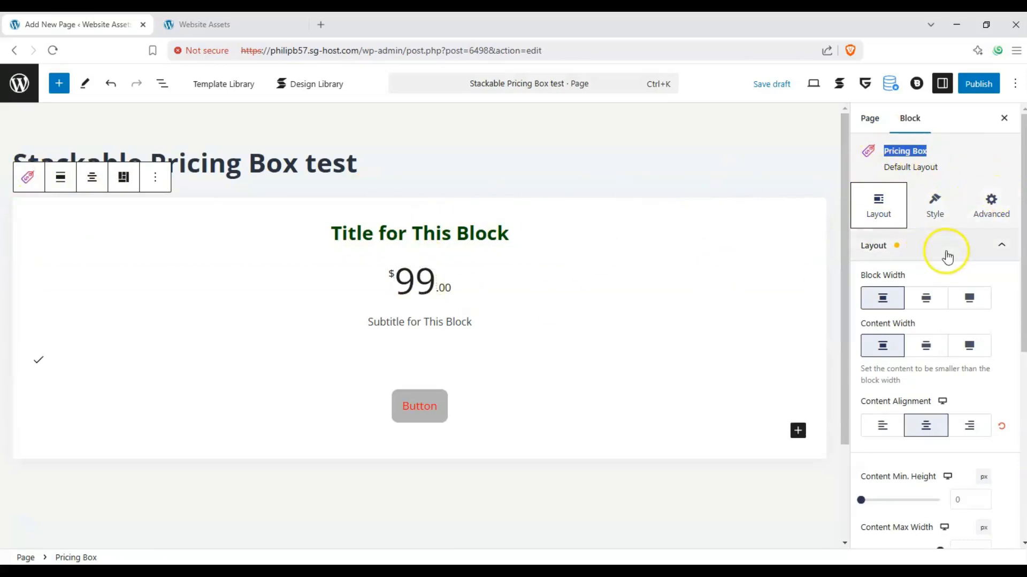
scroll(965, 259, "down", 4)
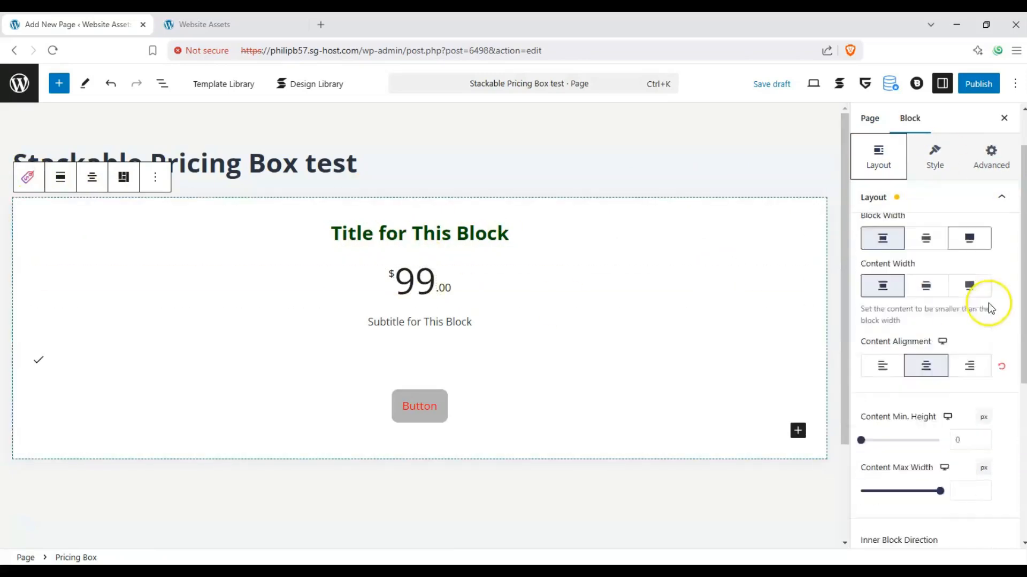
left_click(966, 259)
left_click(925, 258)
left_click(883, 255)
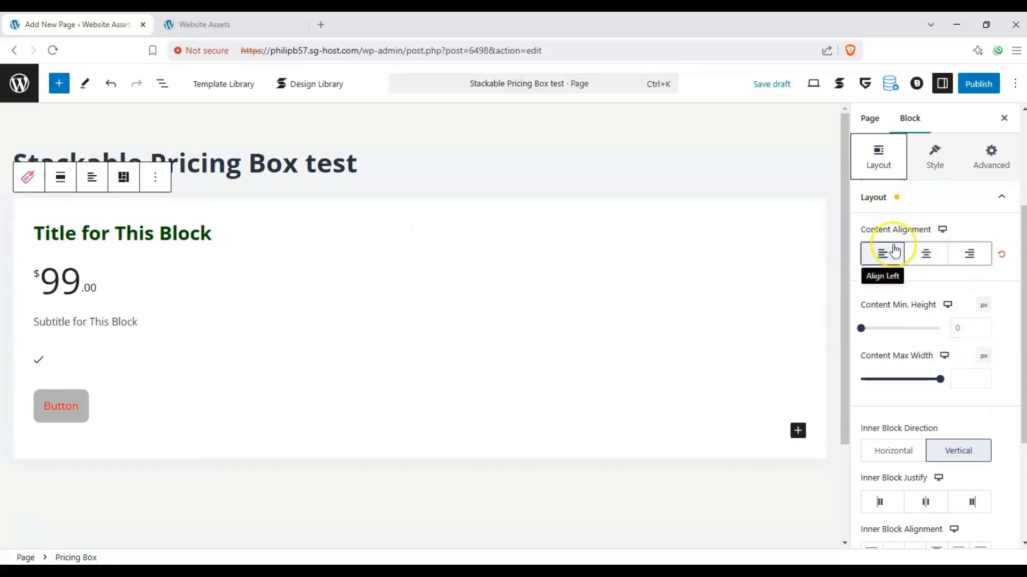
Look through the pricing box's size and spacing options and try switching its container off and back on
scroll(918, 294, "down", 3)
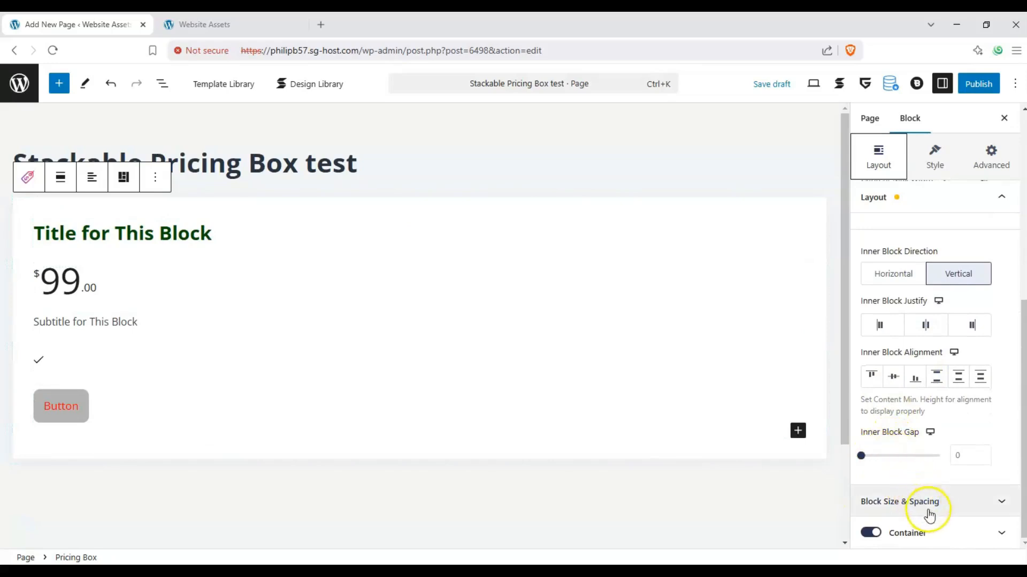
left_click(960, 512)
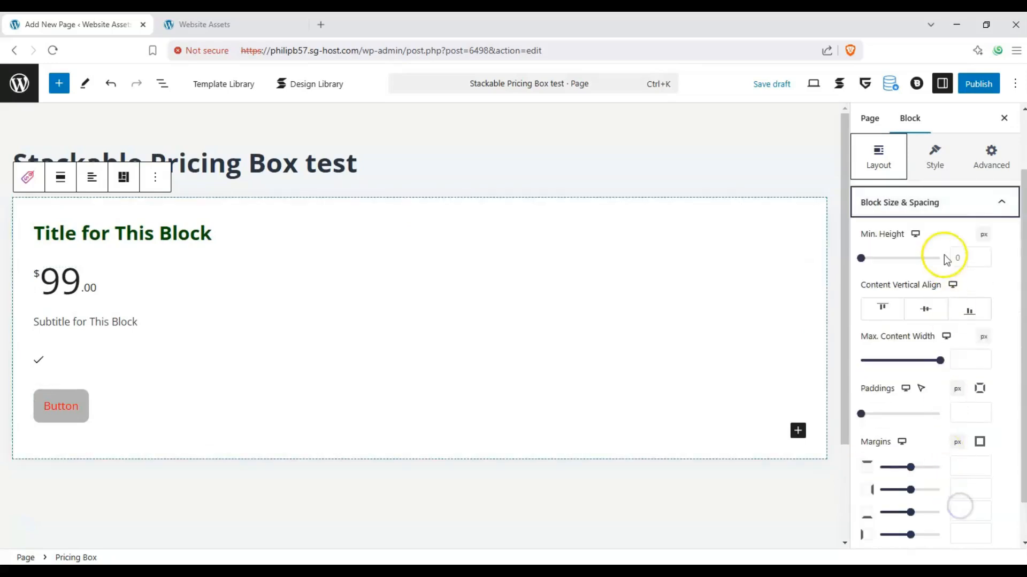
left_click(965, 203)
left_click(960, 317)
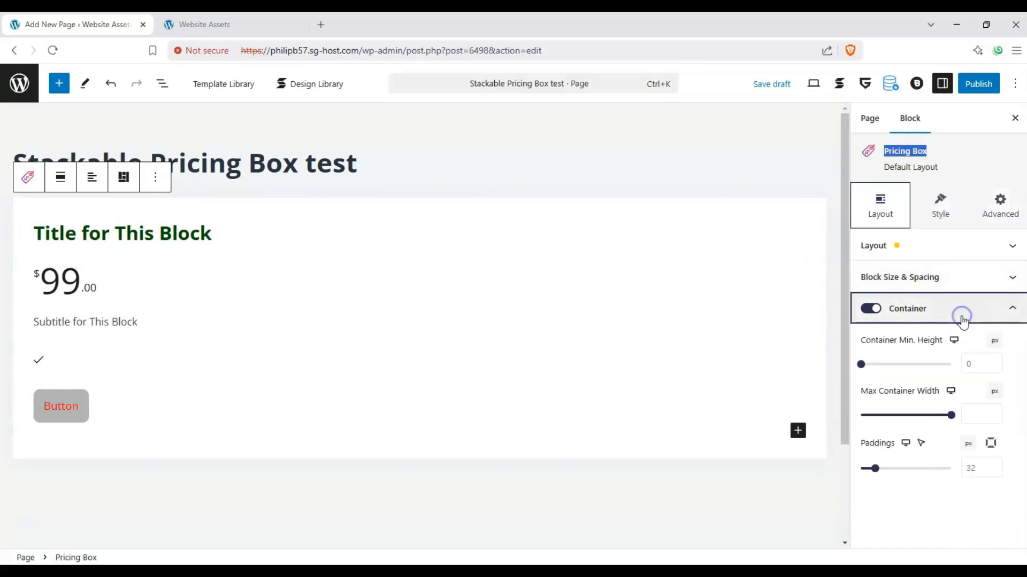
left_click(871, 313)
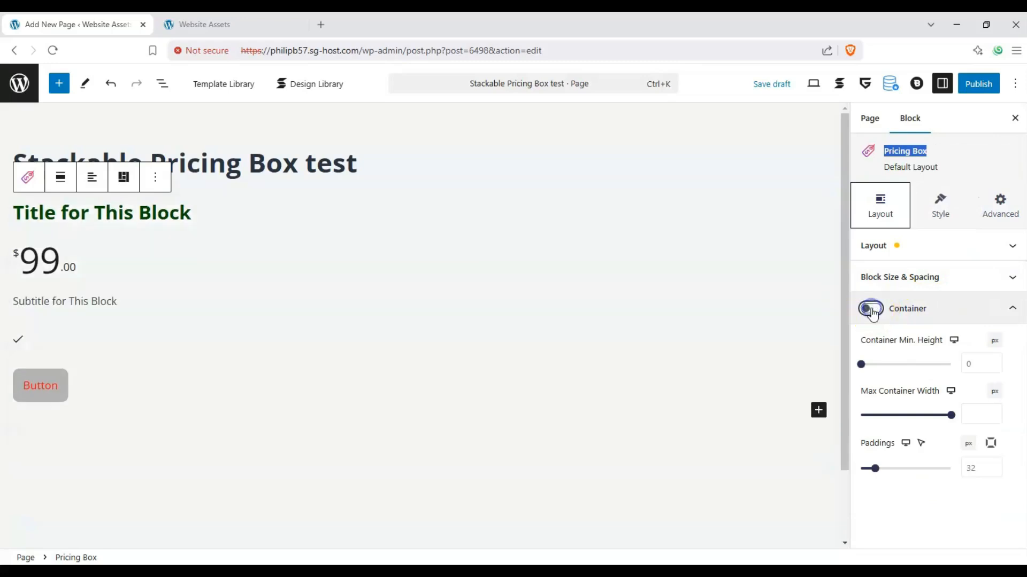
left_click(970, 303)
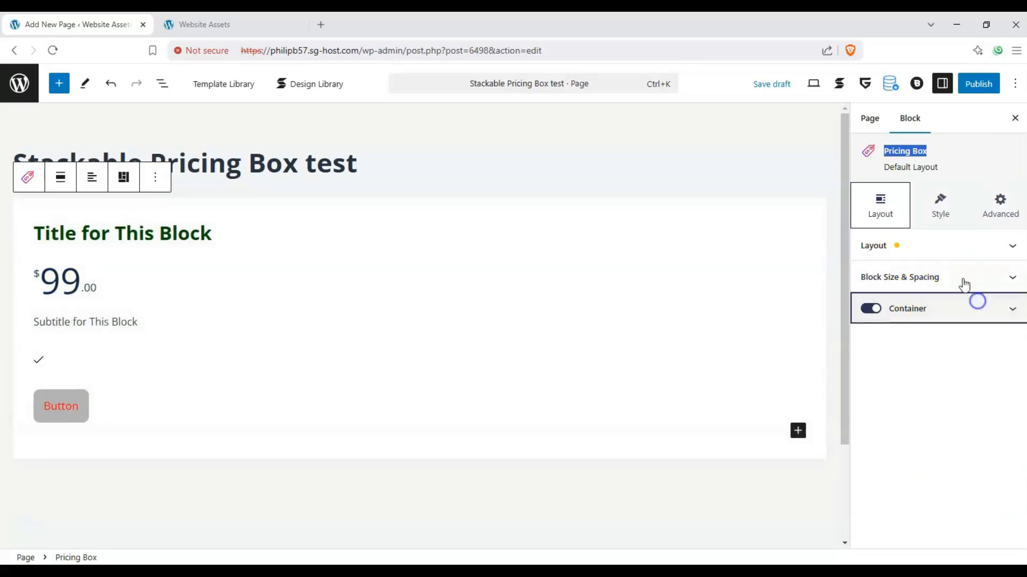
Enable the pricing box's block background and colour it with the theme's light blue Palette Color 1
left_click(942, 222)
left_click(867, 247)
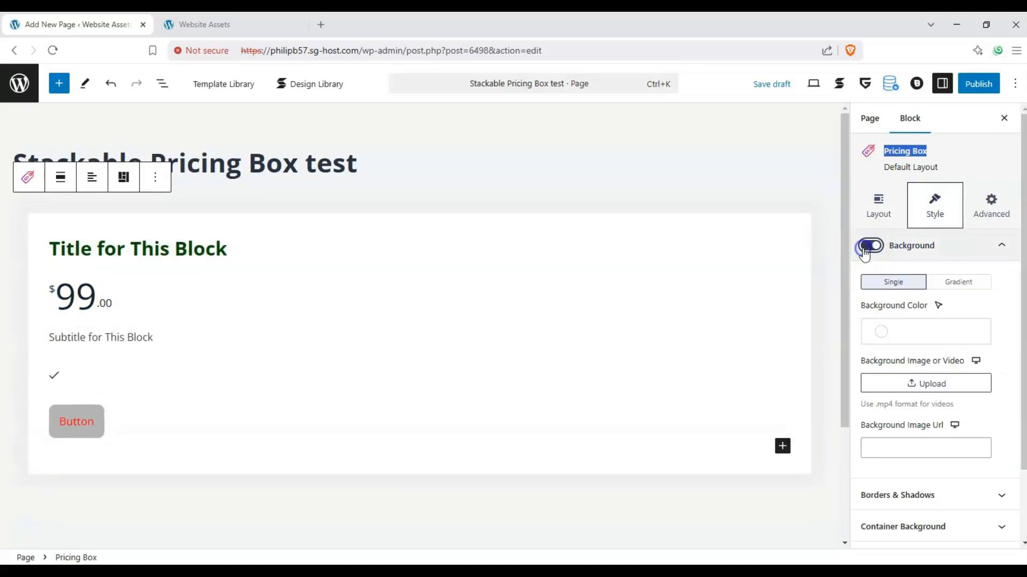
left_click(881, 332)
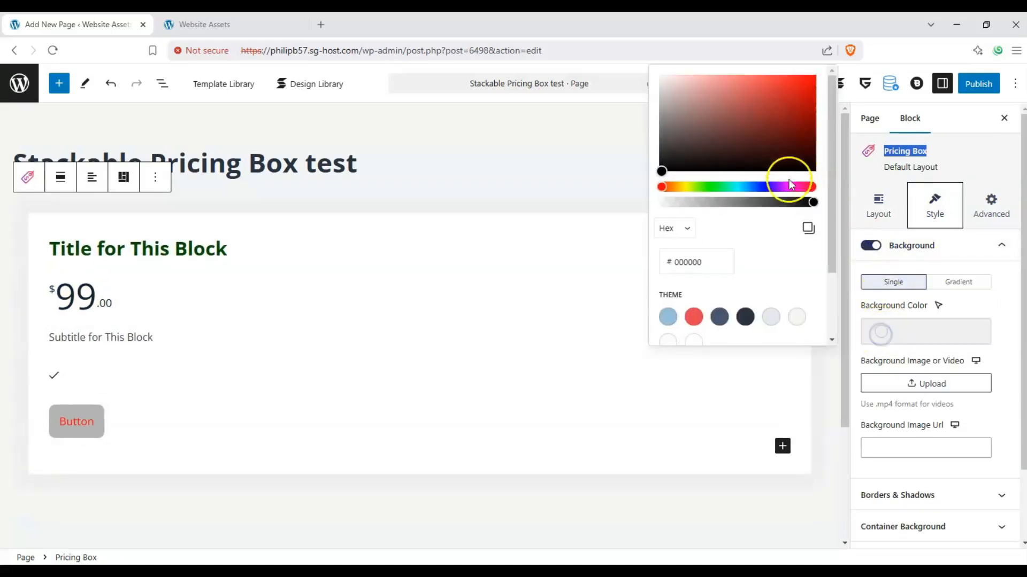
left_click(669, 318)
left_click(982, 304)
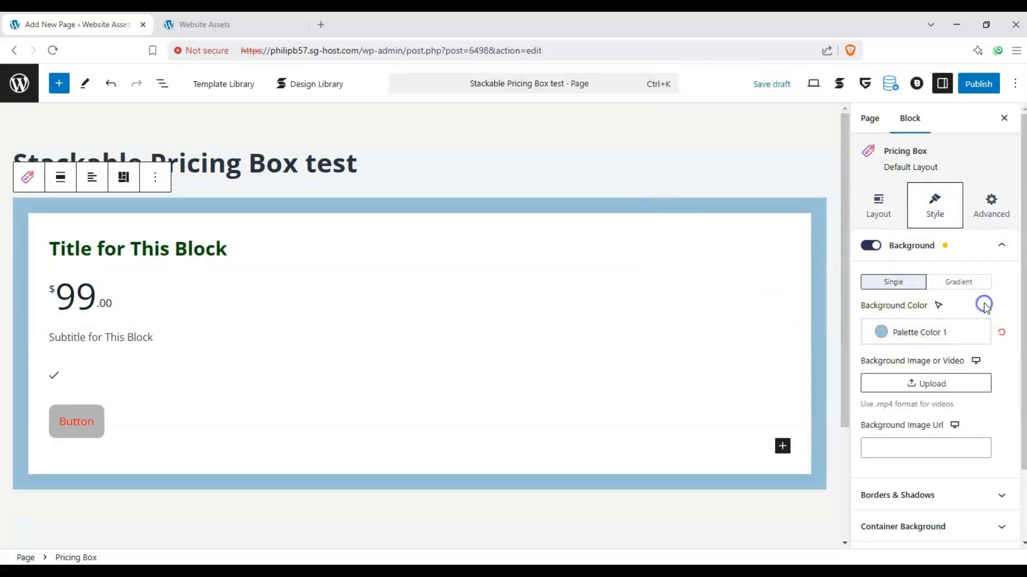
left_click(994, 249)
Give the pricing box's outer block a solid border with a border radius of 20
left_click(996, 275)
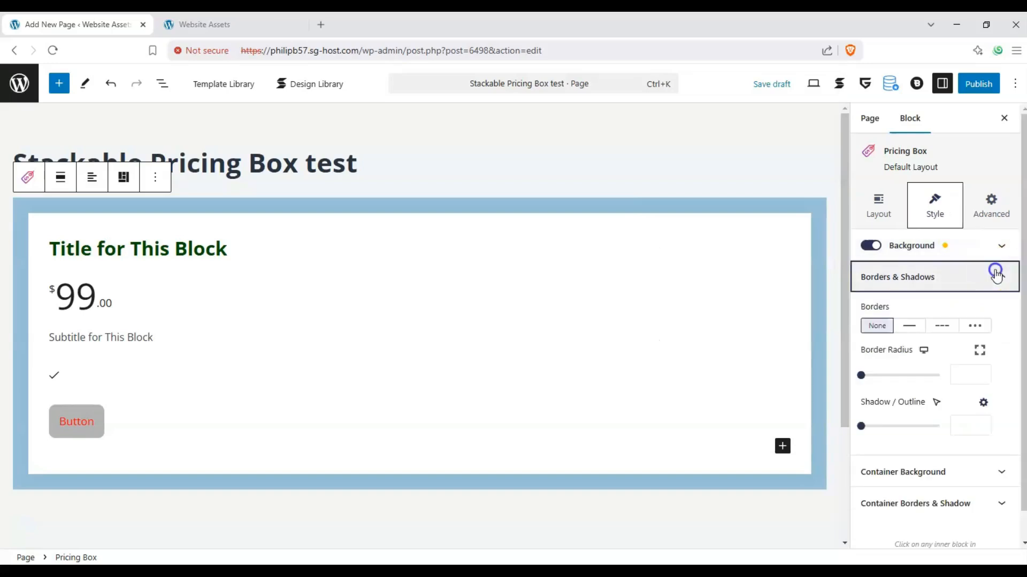
left_click(909, 325)
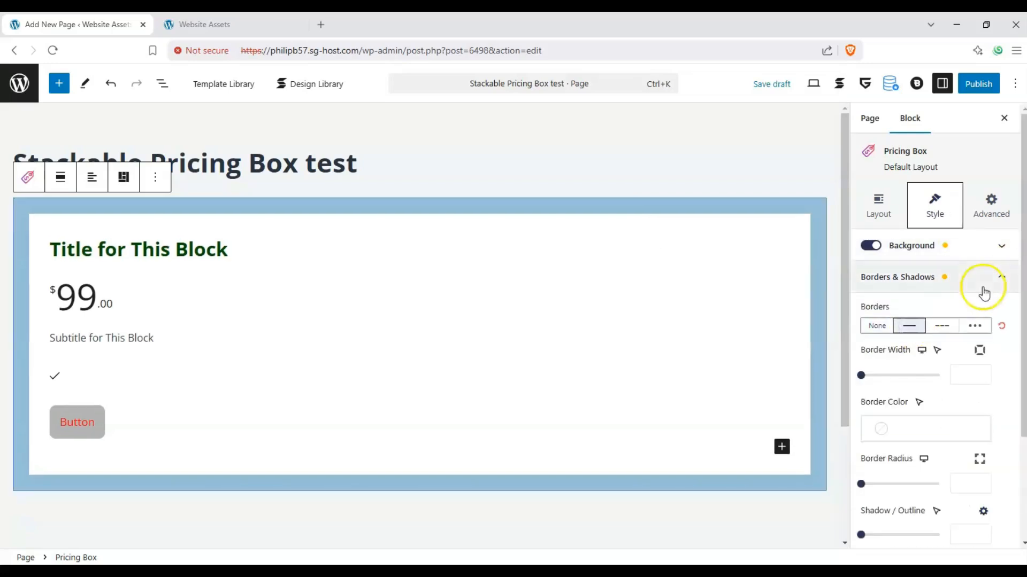
left_click_drag(862, 483, 891, 484)
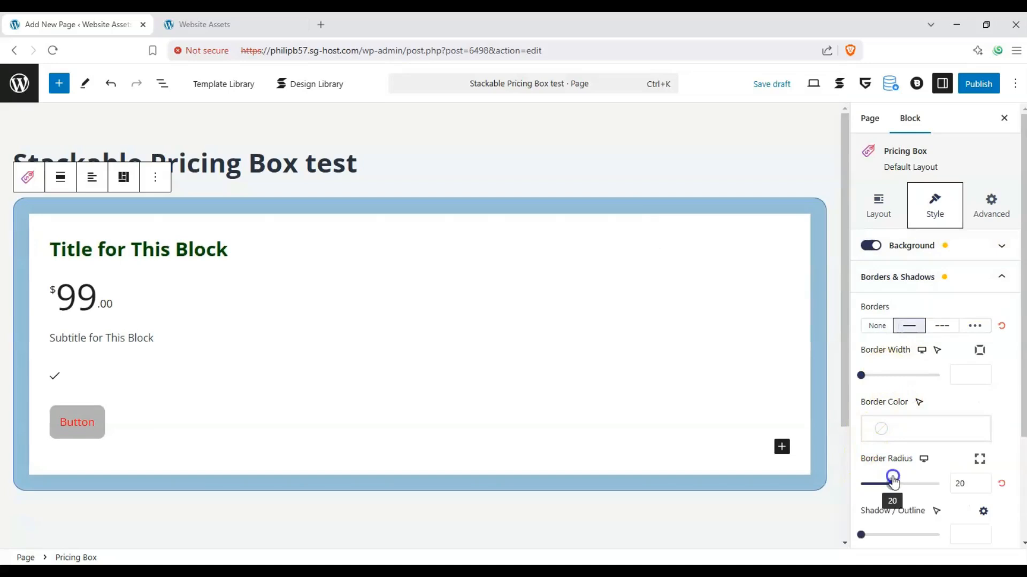
left_click(1016, 275)
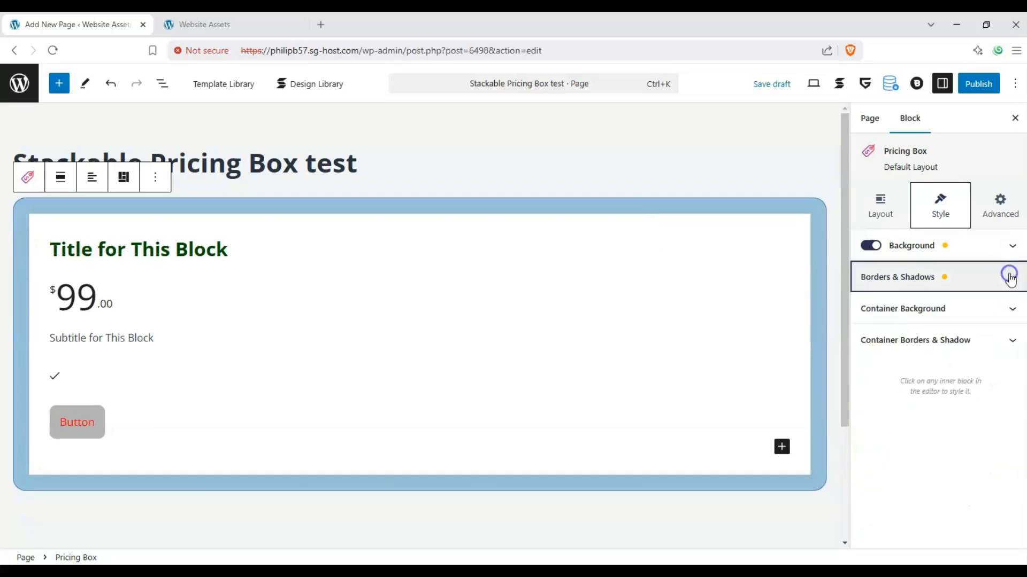
Set bicycle-7.jpg from the media library as the pricing box container's background image
left_click(1003, 300)
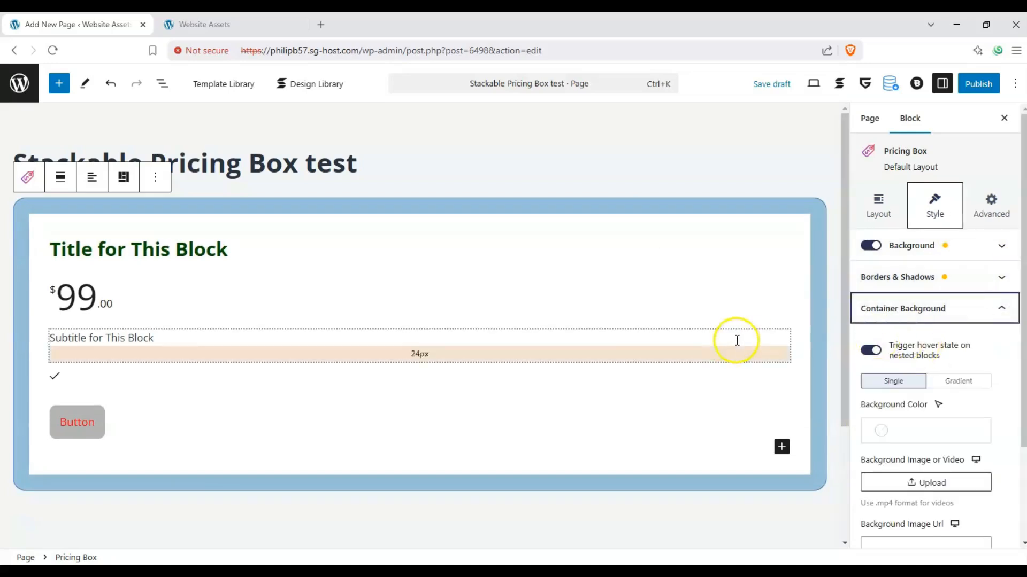
scroll(912, 349, "down", 2)
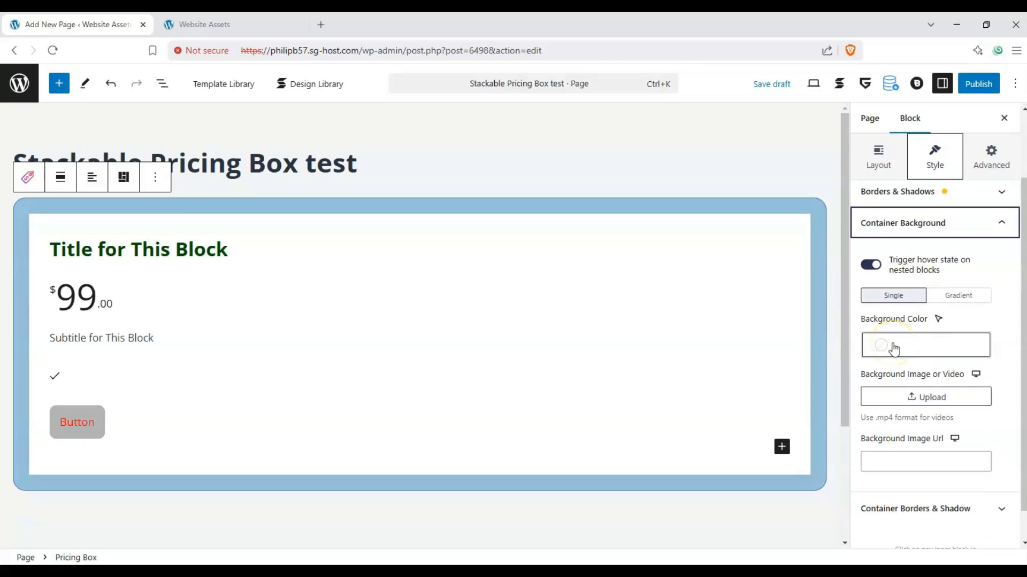
left_click(919, 397)
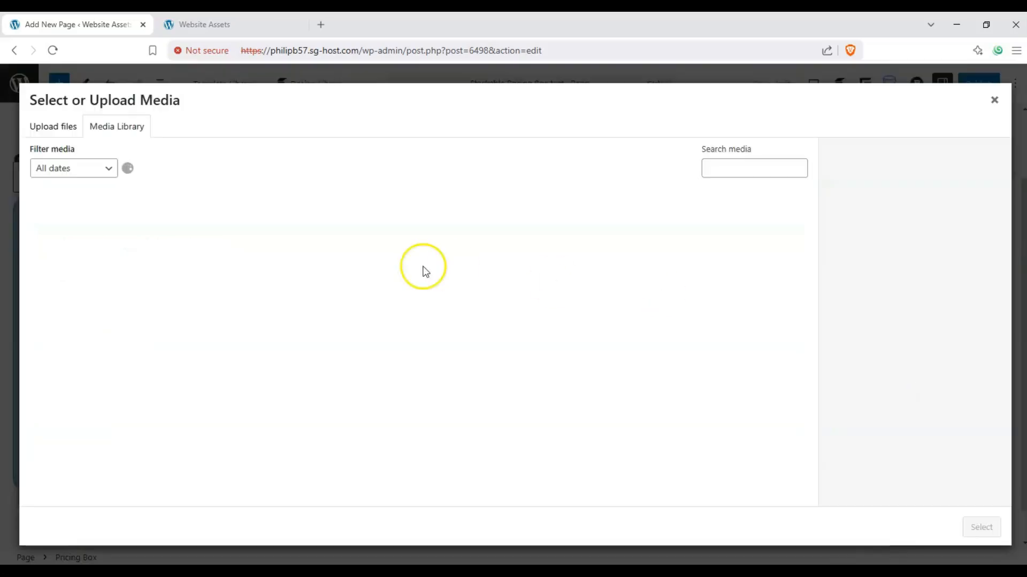
scroll(431, 238, "down", 2)
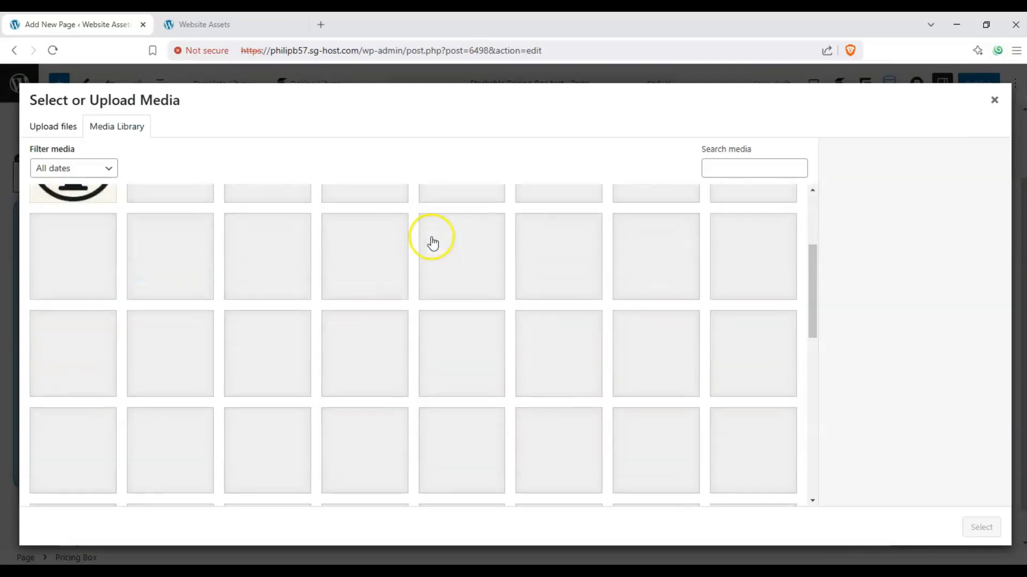
scroll(156, 286, "down", 2)
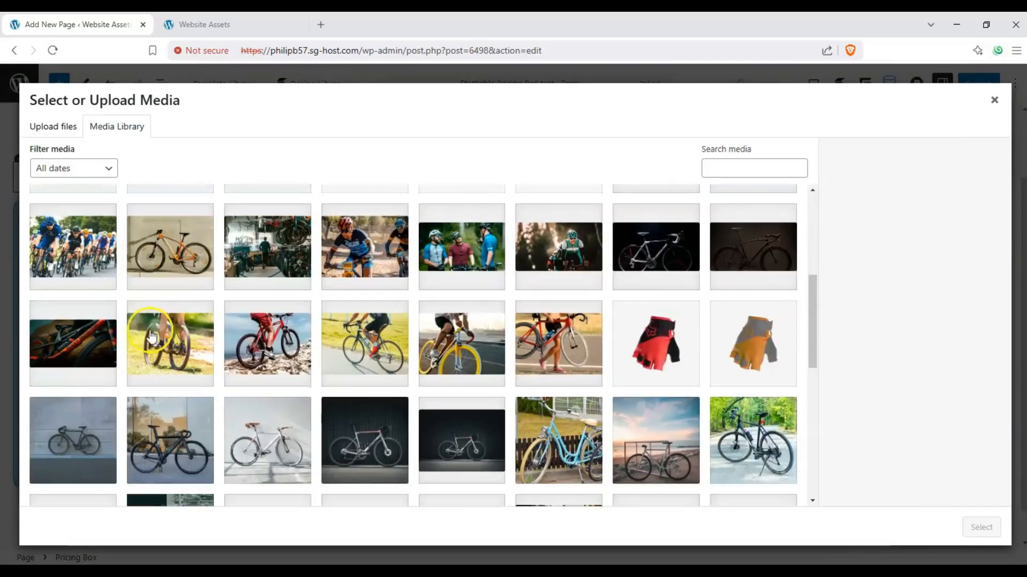
left_click(92, 431)
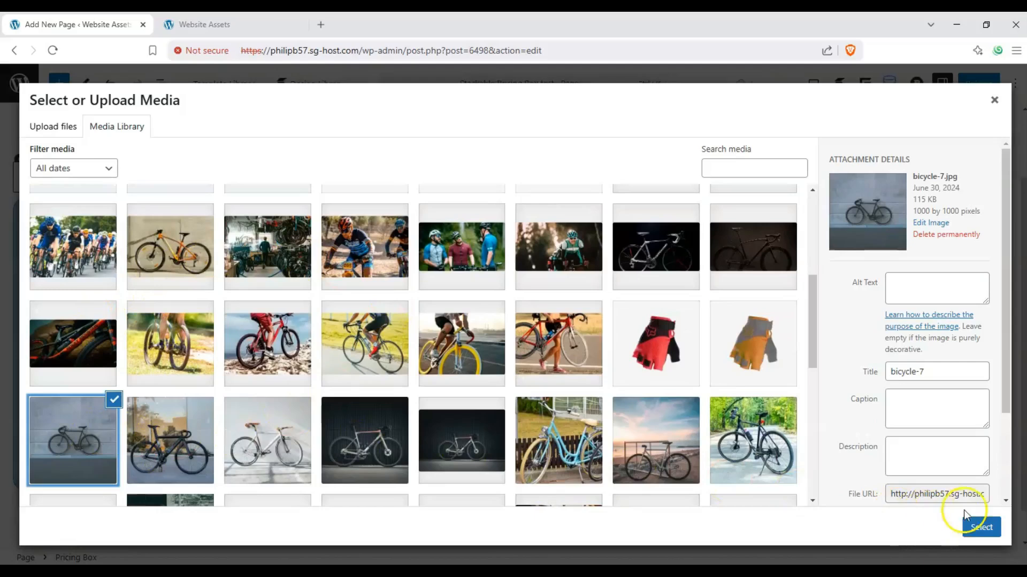
left_click(975, 526)
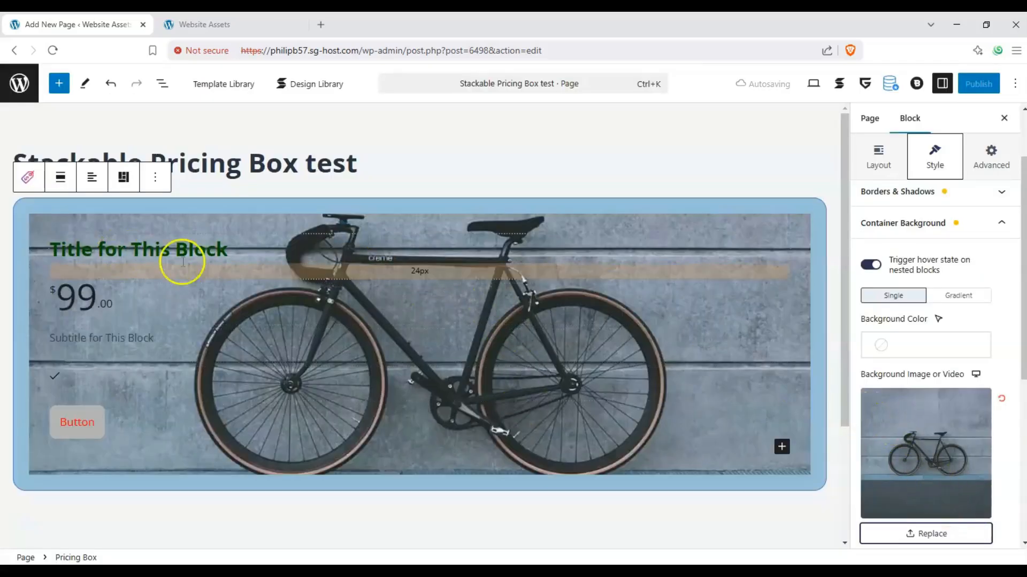
Review the container's background image settings and round the corners of the inner container
scroll(947, 434, "down", 2)
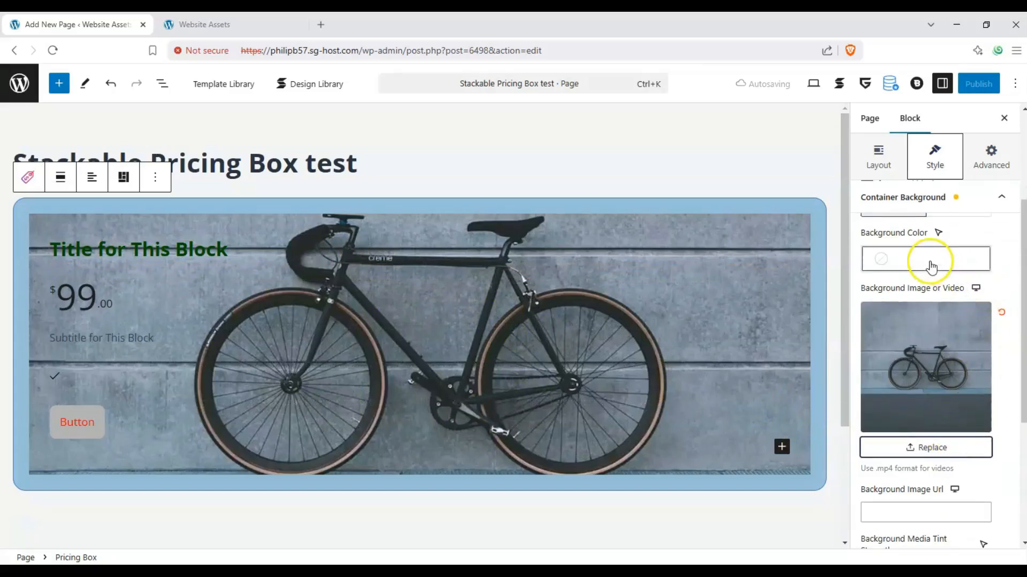
scroll(929, 293, "down", 4)
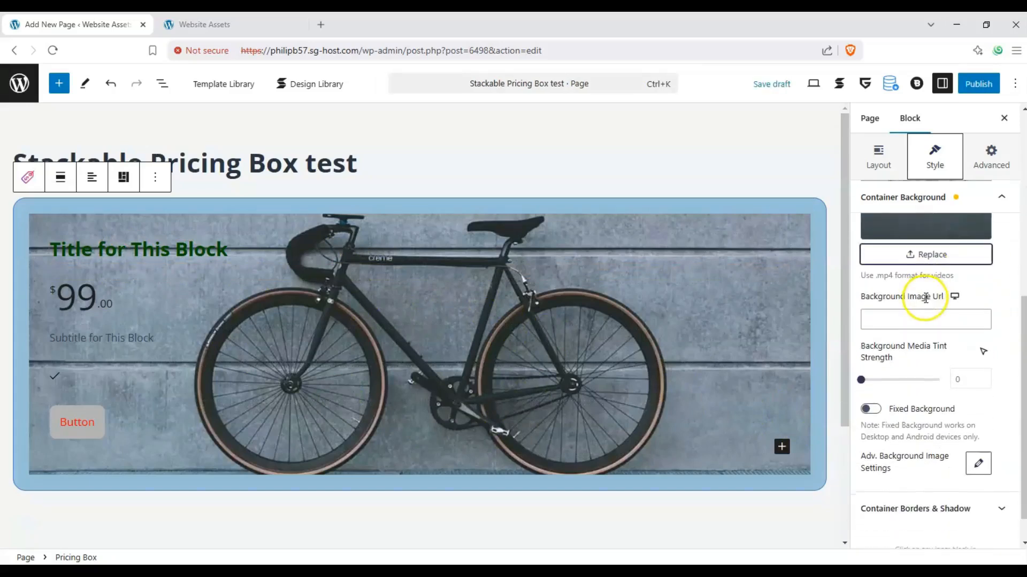
left_click_drag(861, 380, 915, 408)
scroll(914, 398, "down", 1)
left_click(988, 482)
Look at the pricing box's advanced settings, including its link options
left_click(1011, 166)
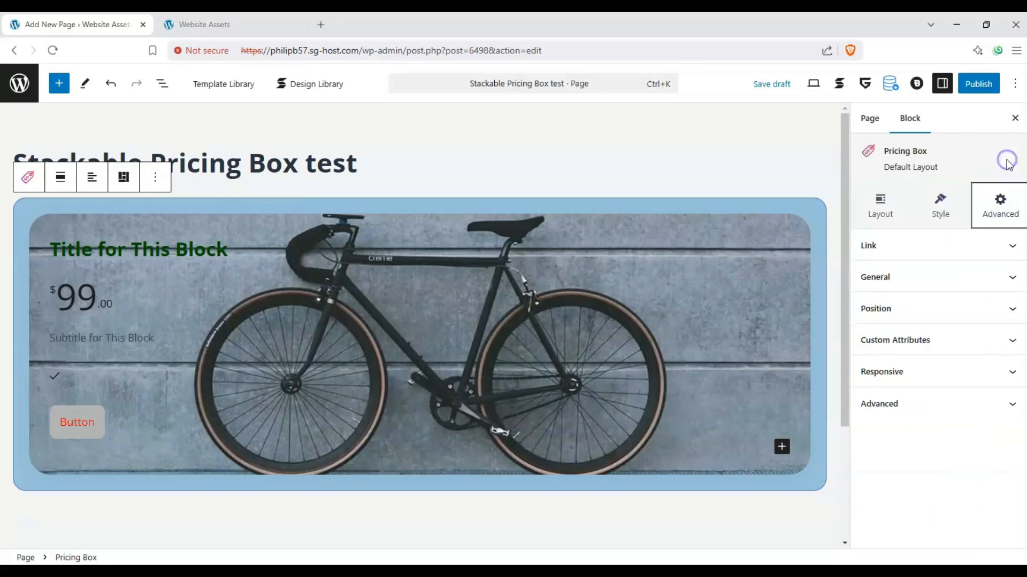
left_click(981, 243)
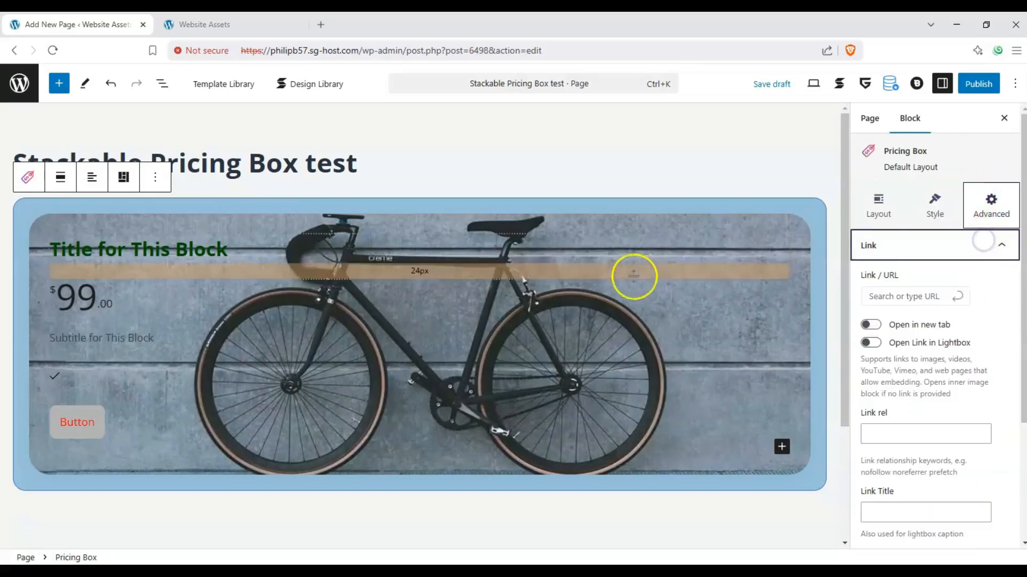
left_click(921, 252)
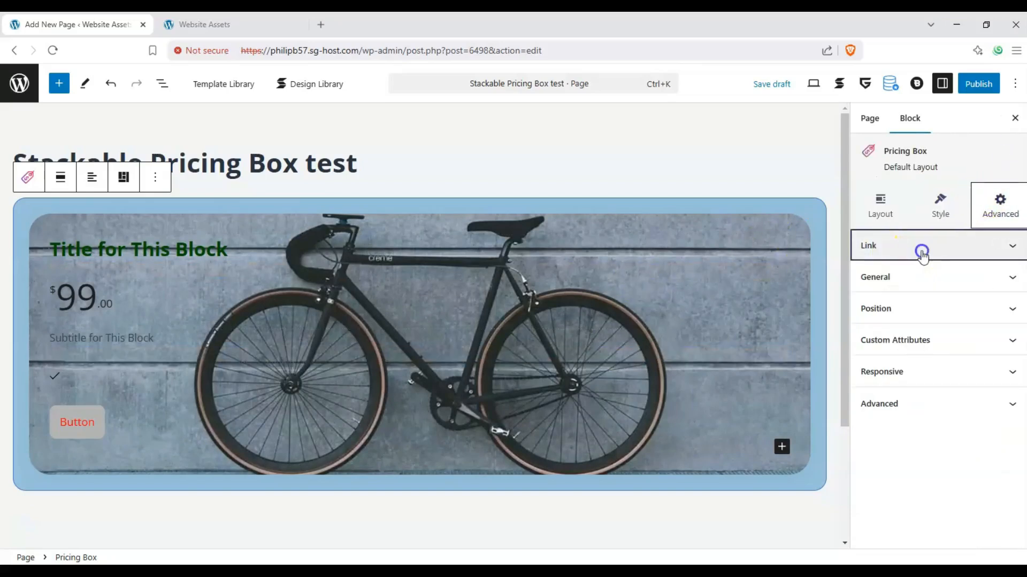
Inspect the pricing box's inner blocks one by one: title, price parts, subtitle, icon list item and button group
left_click(169, 243)
left_click(105, 302)
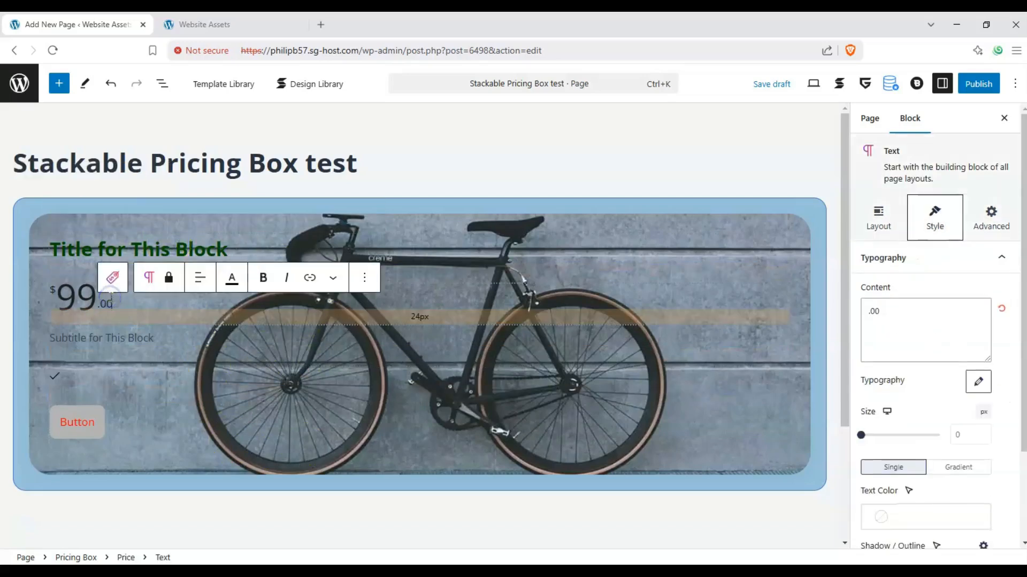
left_click(104, 336)
left_click(86, 294)
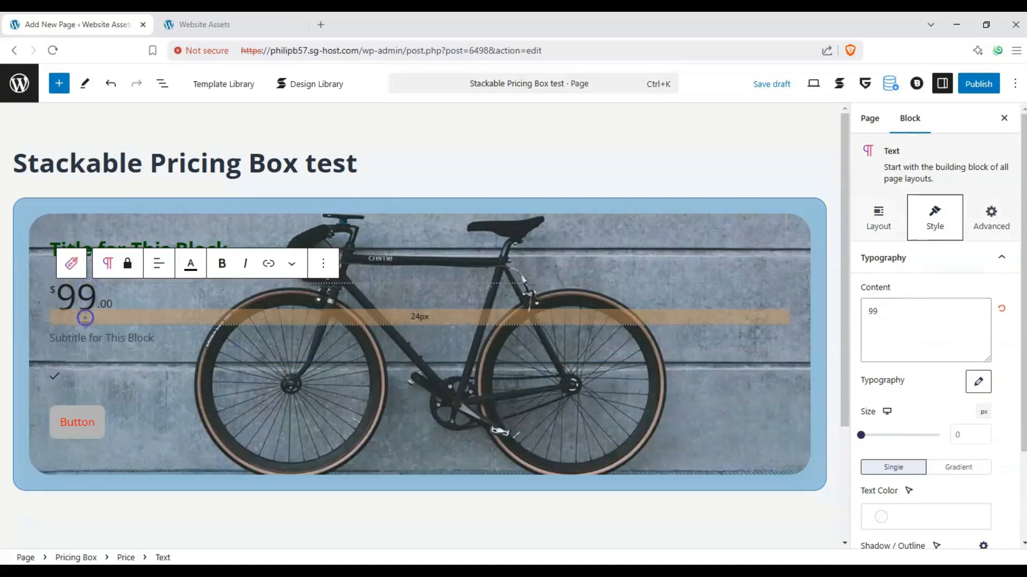
left_click(90, 337)
left_click(77, 378)
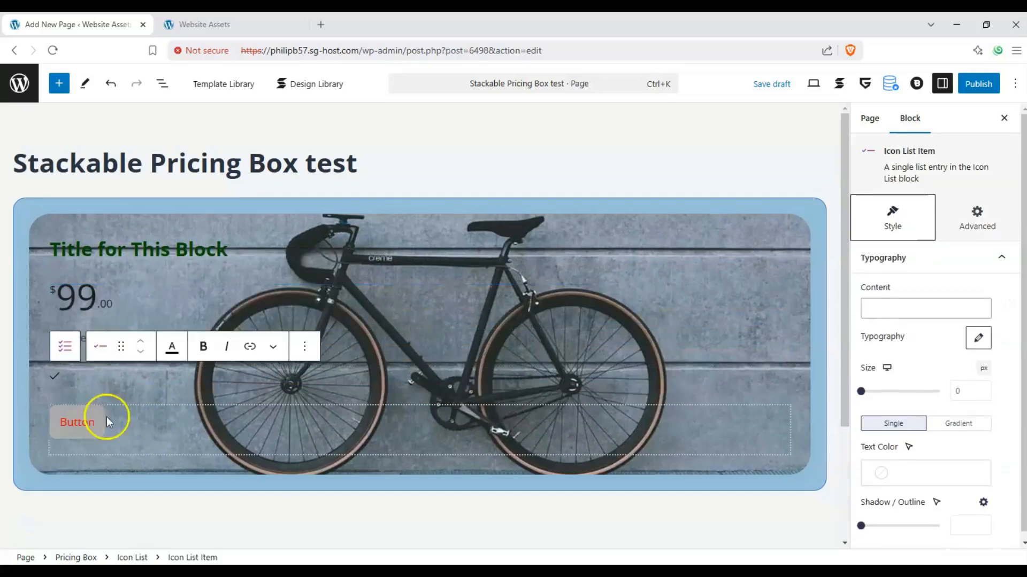
left_click(133, 425)
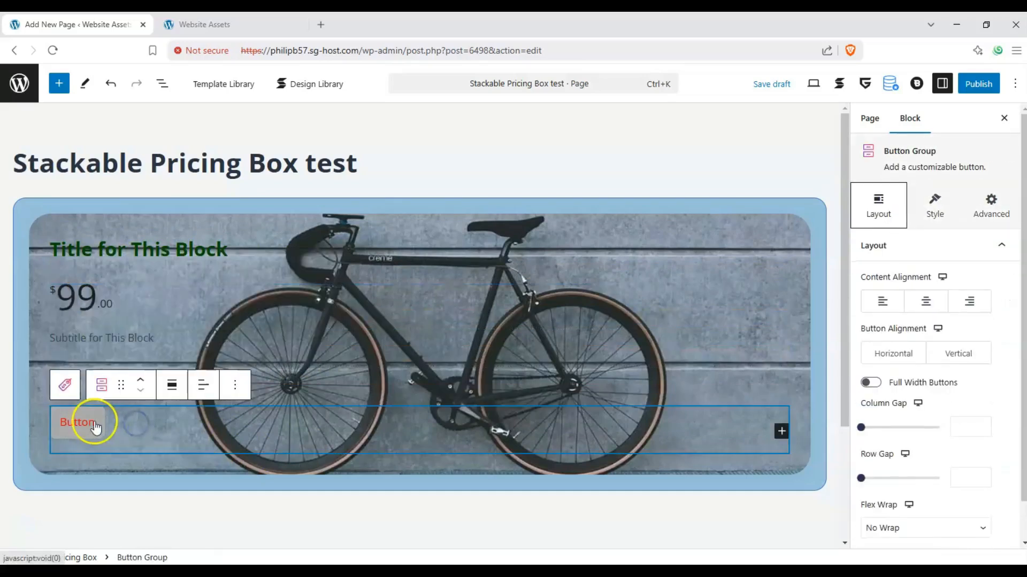
Replace the pricing box's title text with "WA NJS-Approved Fixie"
left_click(137, 253)
double_click(137, 252)
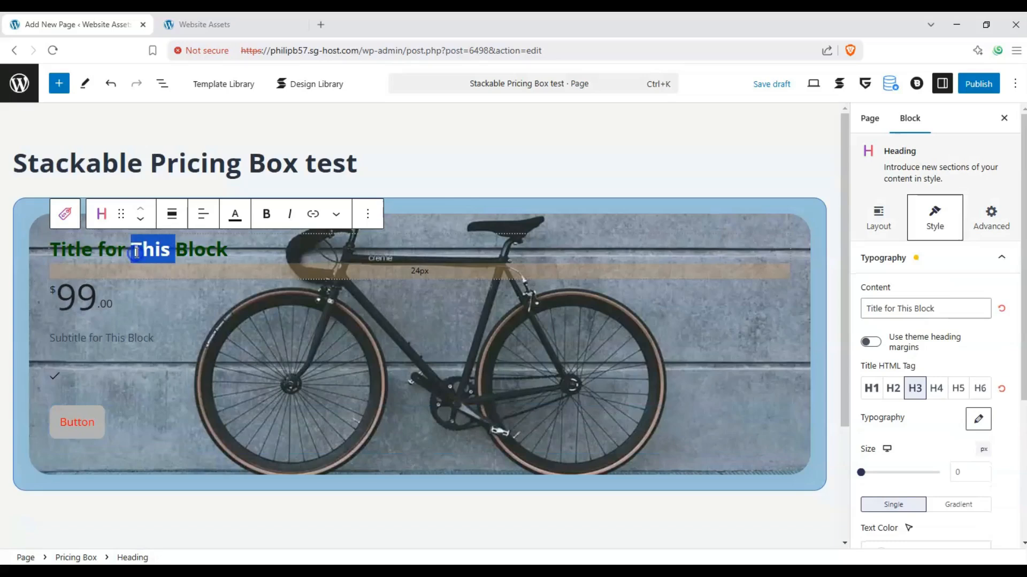
triple_click(137, 253)
type("WA NJS-Approved Fixie")
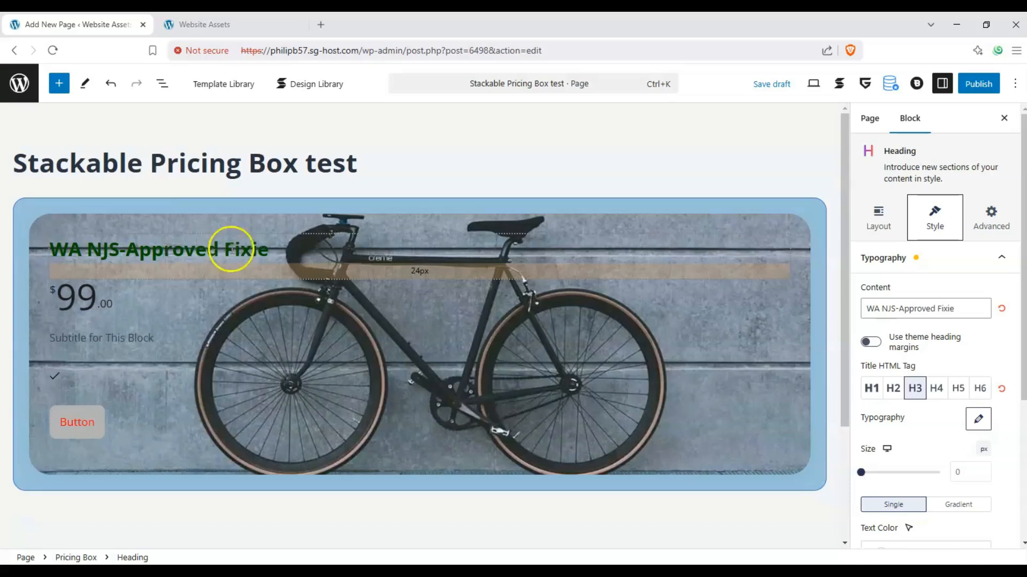
Change the pricing box title's HTML tag to H2
left_click_drag(288, 248, 145, 151)
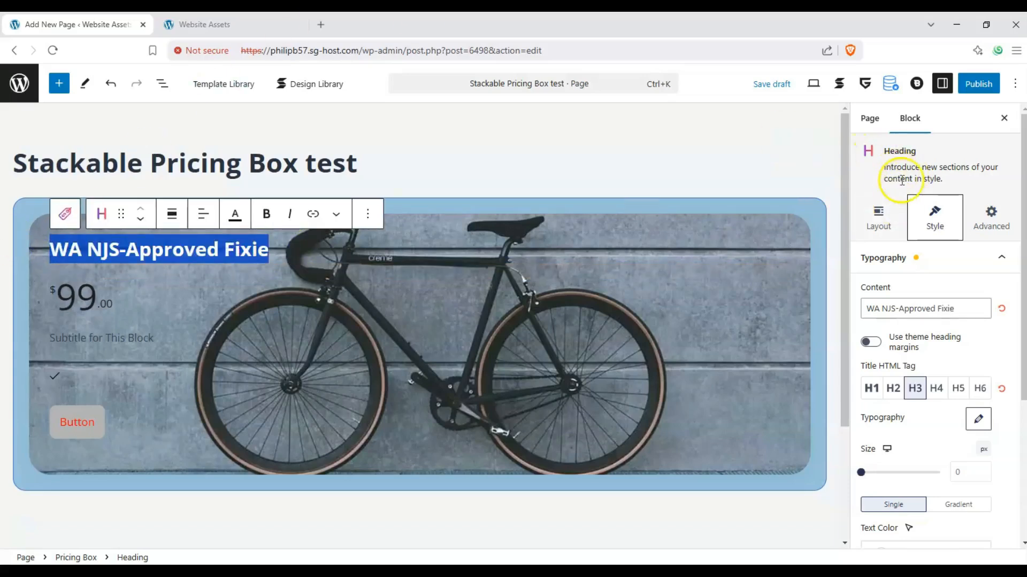
left_click(893, 388)
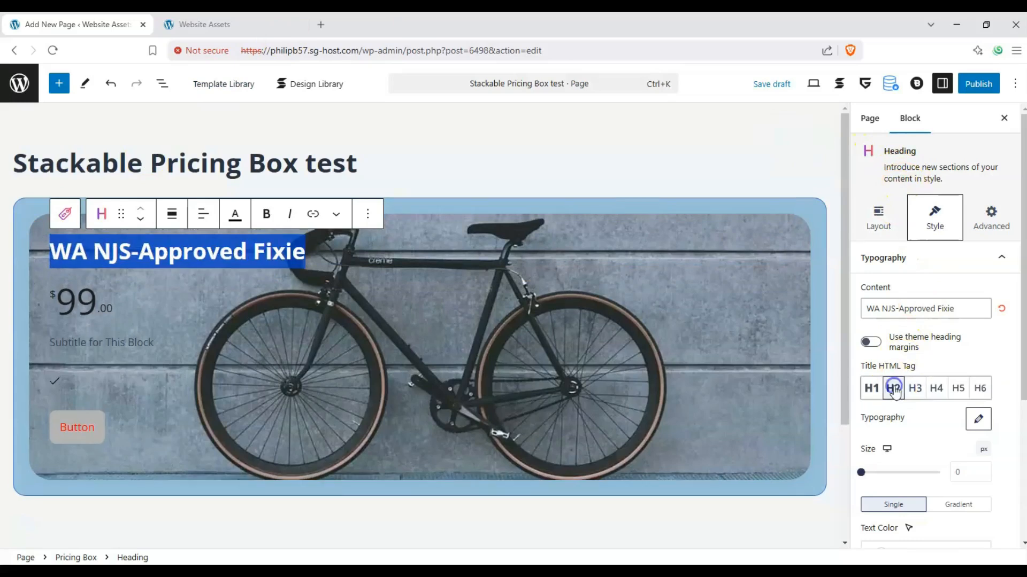
left_click(680, 309)
left_click(496, 263)
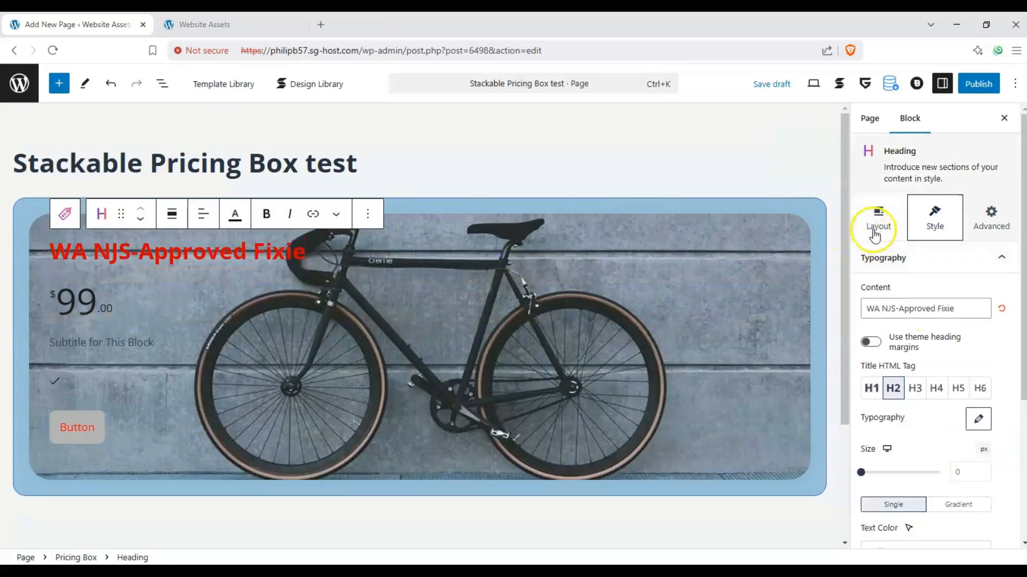
Enable a background on the title heading and colour it with the semi-transparent light grey #dfdfdf6e
left_click(978, 262)
left_click(869, 289)
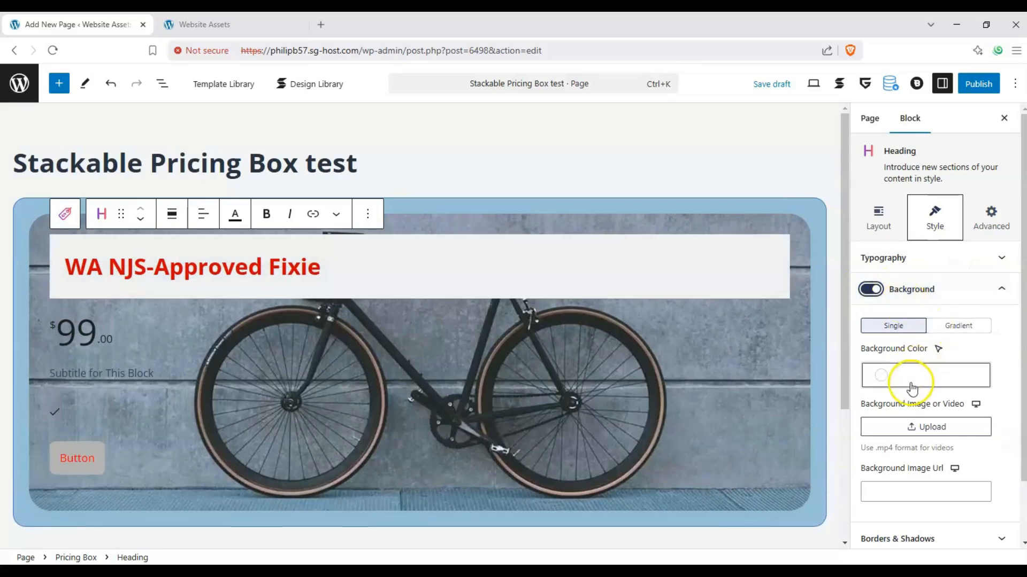
scroll(909, 374, "down", 1)
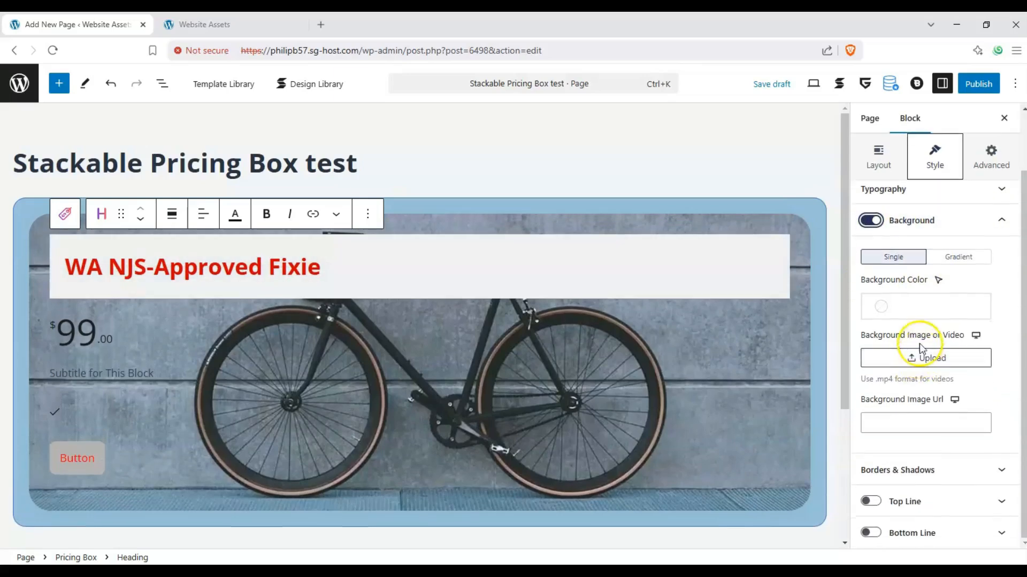
left_click(886, 315)
mouse_move(716, 437)
left_mouse_down()
mouse_move(687, 431)
mouse_move(726, 431)
left_mouse_up()
mouse_move(706, 319)
left_mouse_down()
mouse_move(676, 315)
mouse_move(653, 386)
mouse_move(659, 404)
mouse_move(671, 392)
left_mouse_up()
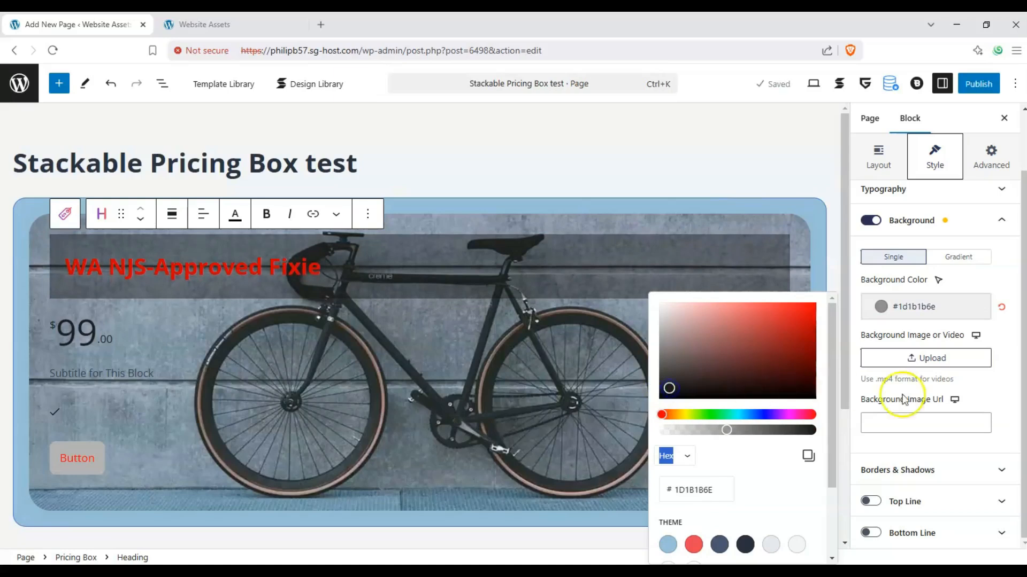
mouse_move(688, 368)
left_mouse_down()
mouse_move(676, 362)
mouse_move(800, 390)
mouse_move(720, 315)
mouse_move(662, 298)
mouse_move(666, 312)
left_mouse_up()
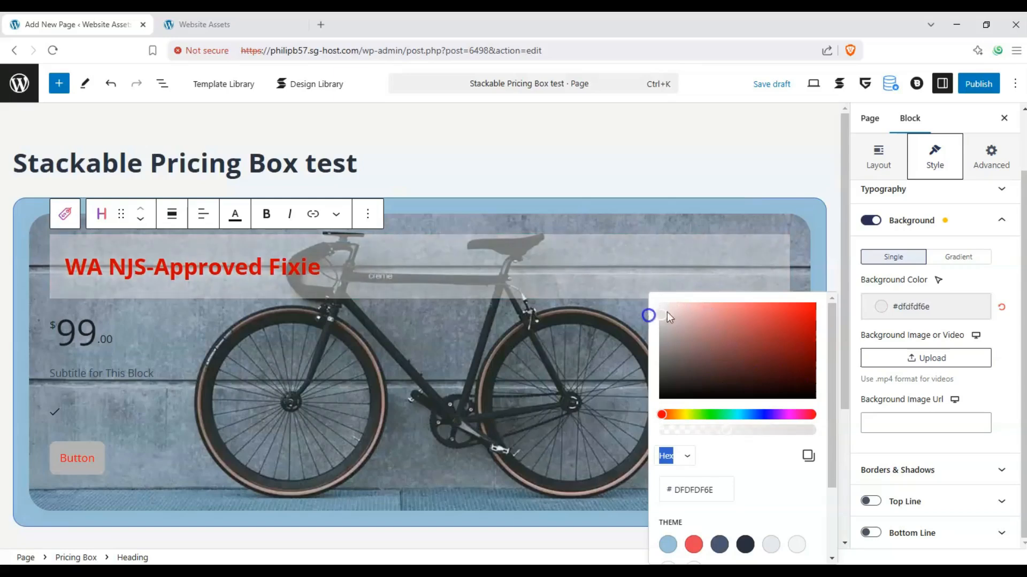
left_click(991, 273)
left_click(983, 231)
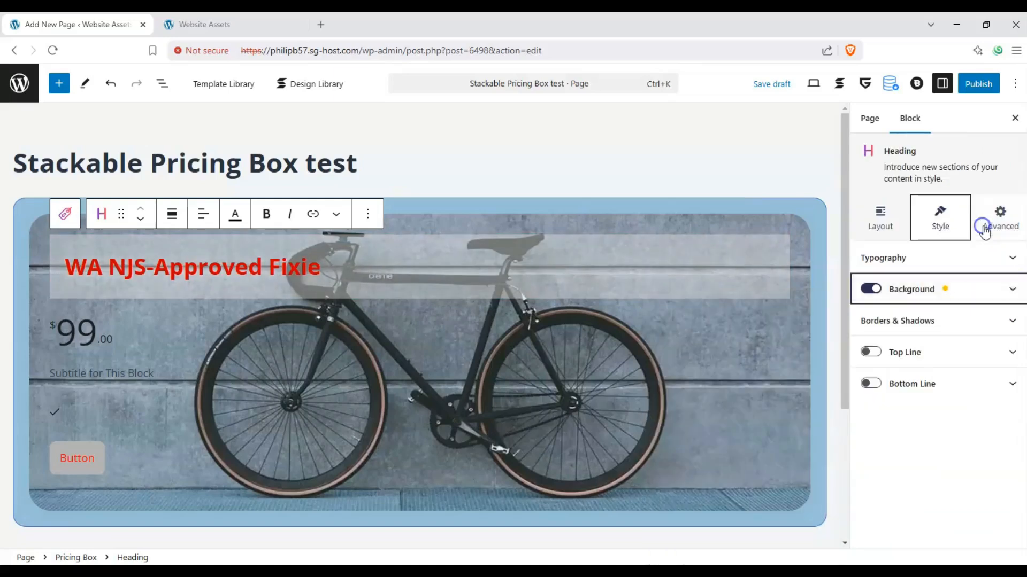
Set the title heading's border radius to 50
left_click(992, 321)
left_click_drag(863, 419, 940, 419)
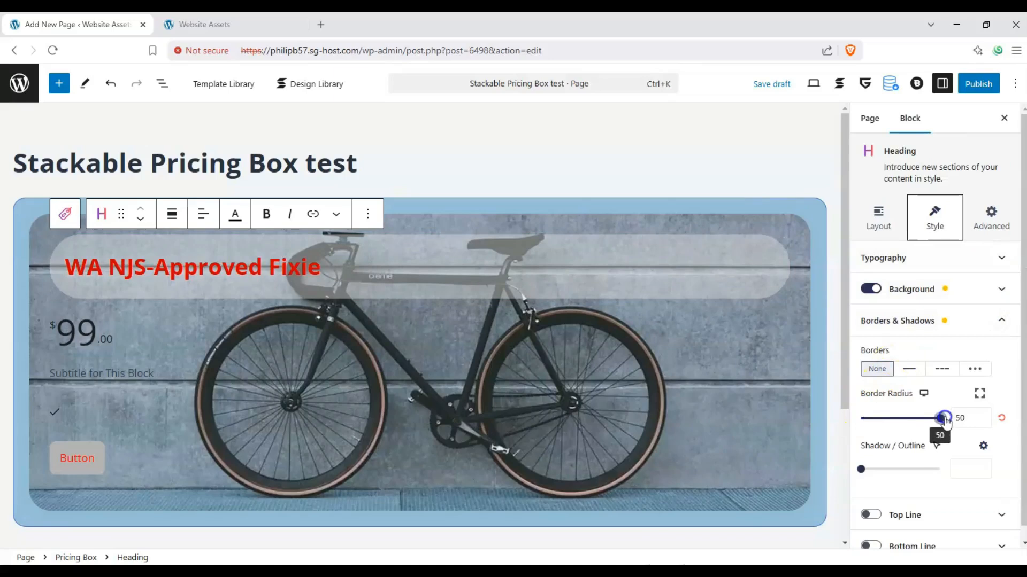
left_click(300, 270)
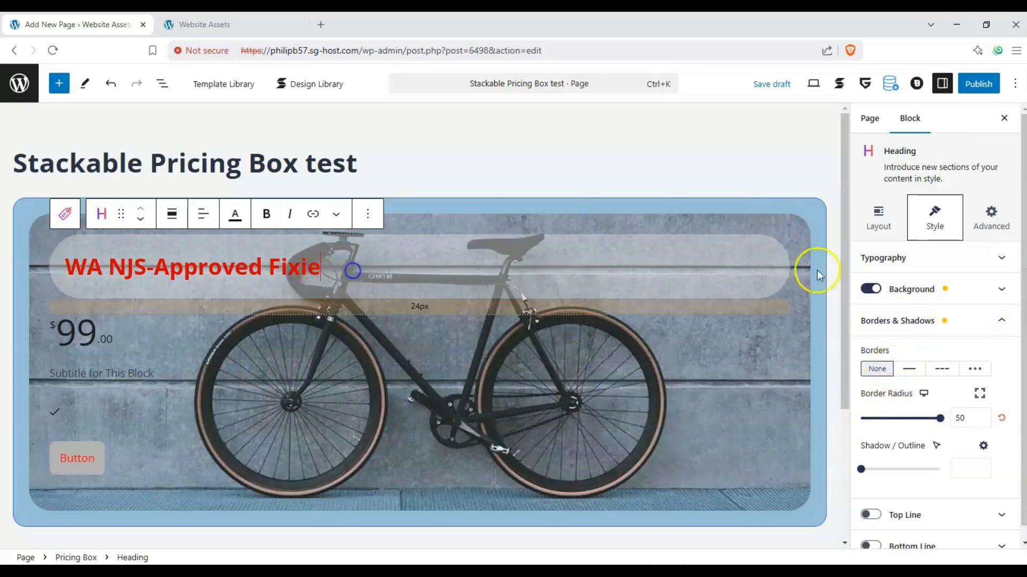
Centre the text of the title heading
left_click(956, 269)
left_click(957, 269)
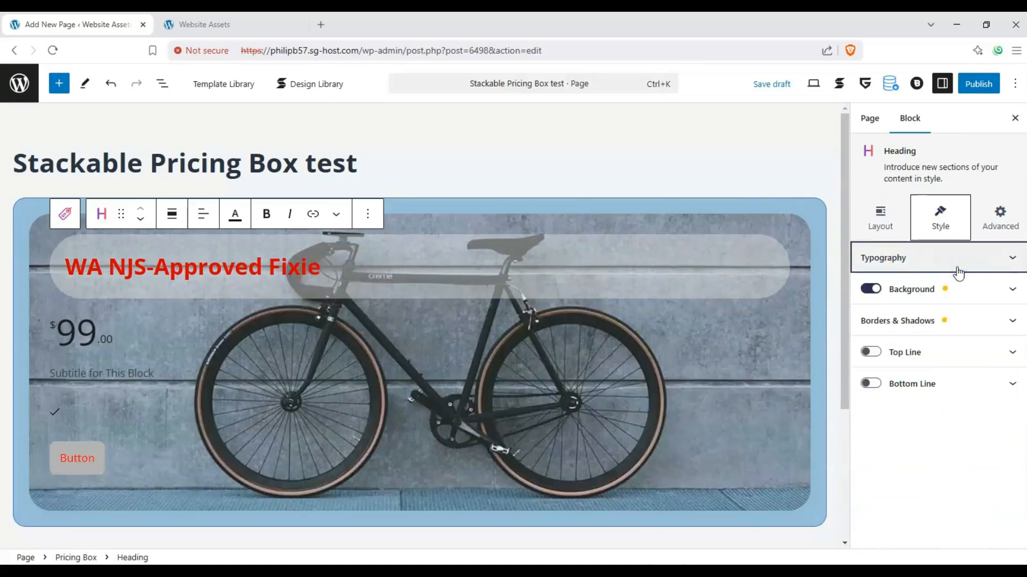
left_click(957, 270)
left_click(883, 220)
left_click(942, 311)
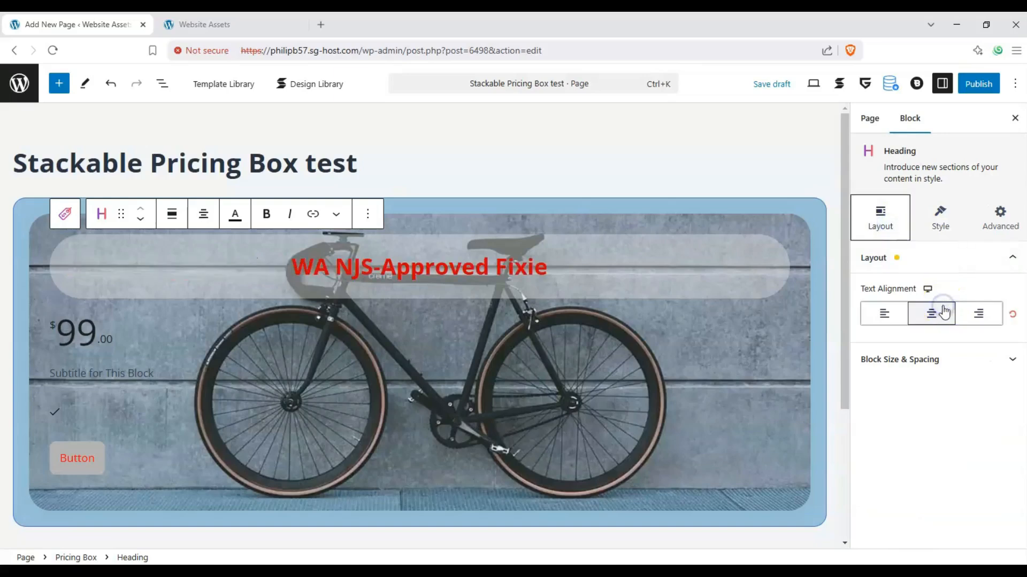
left_click(928, 229)
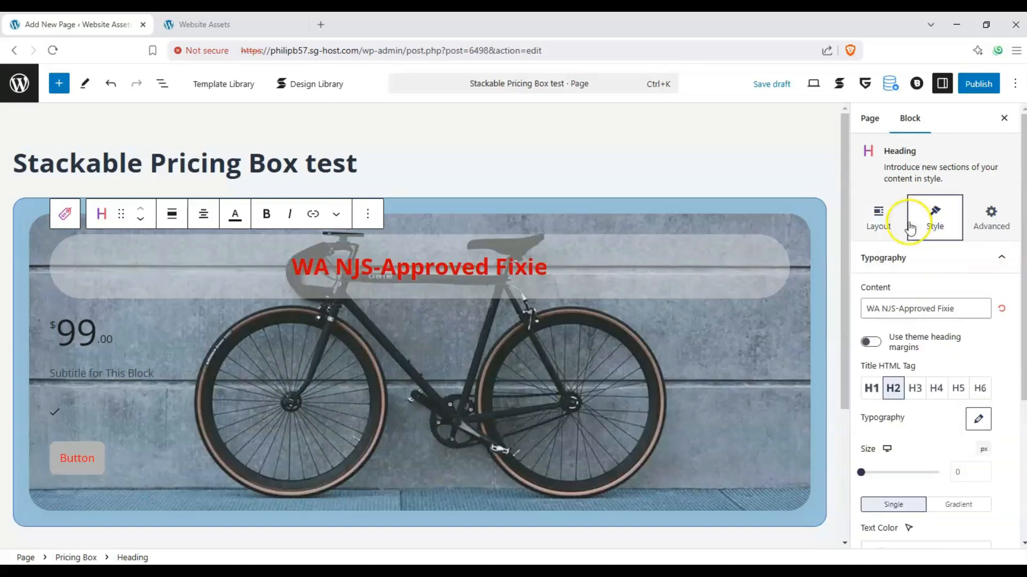
left_click(883, 225)
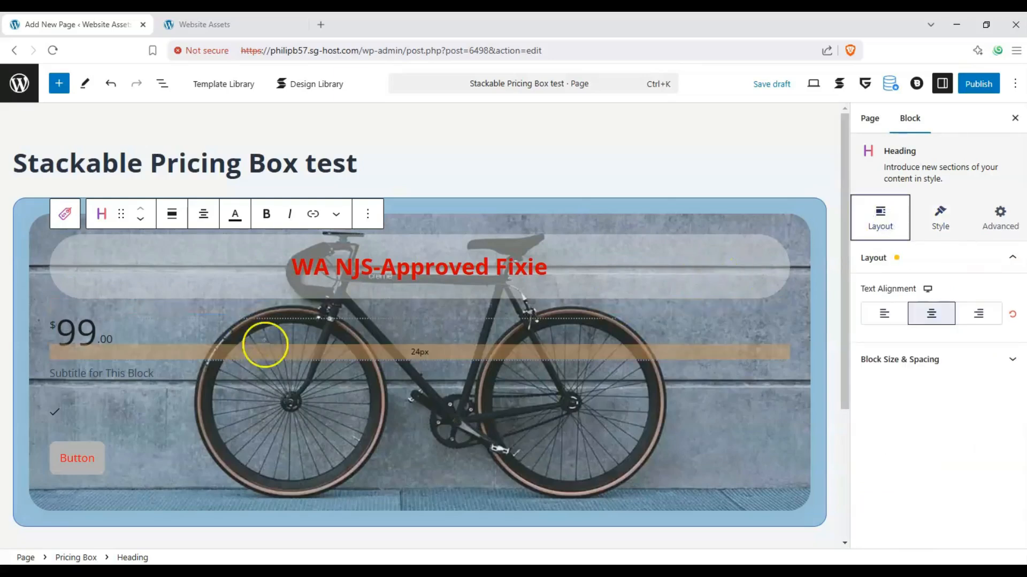
Replace the price's currency symbol with "JPY"
left_click(163, 325)
left_click(79, 328)
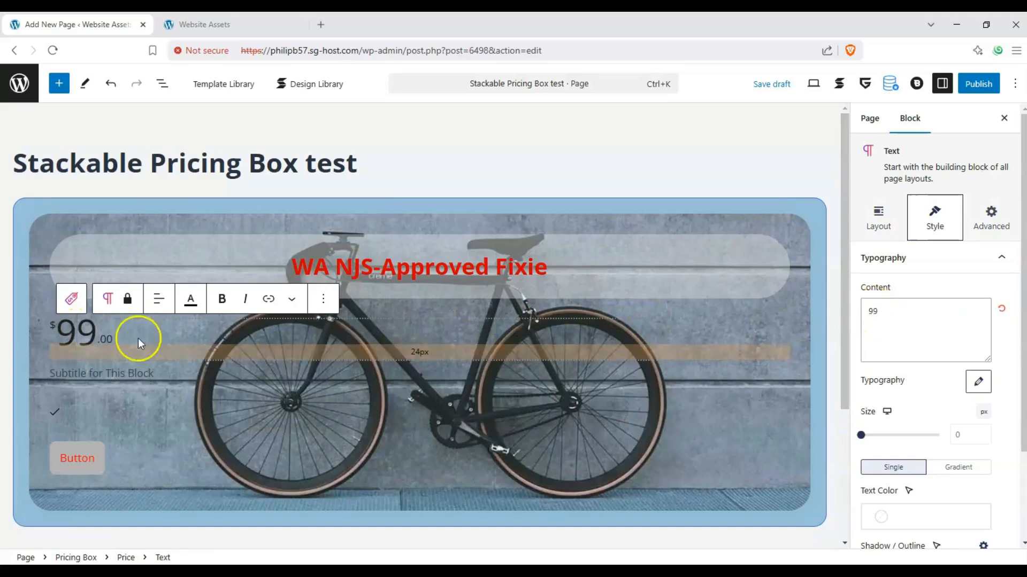
left_click(52, 324)
left_click_drag(877, 312, 850, 316)
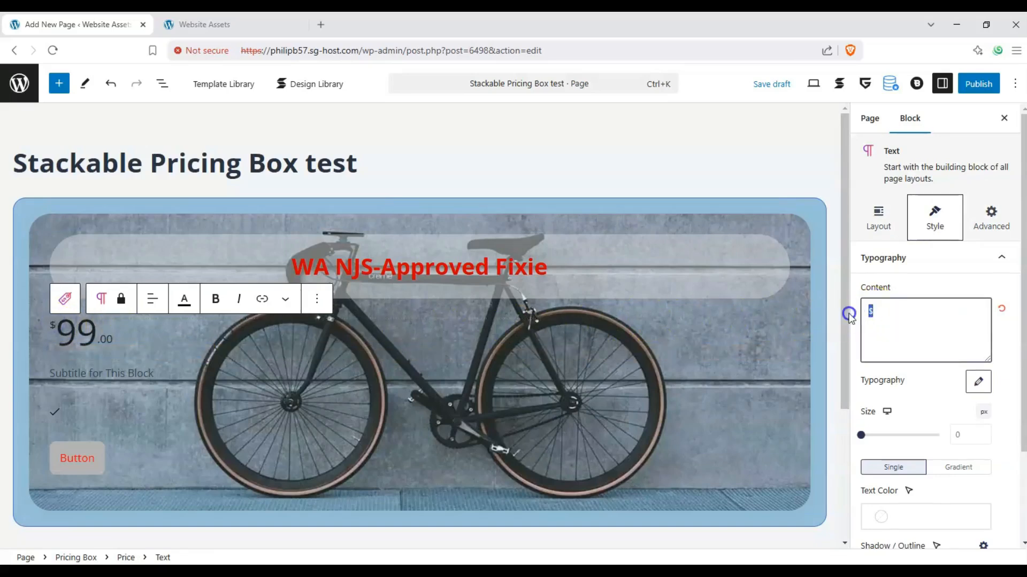
type("JPY")
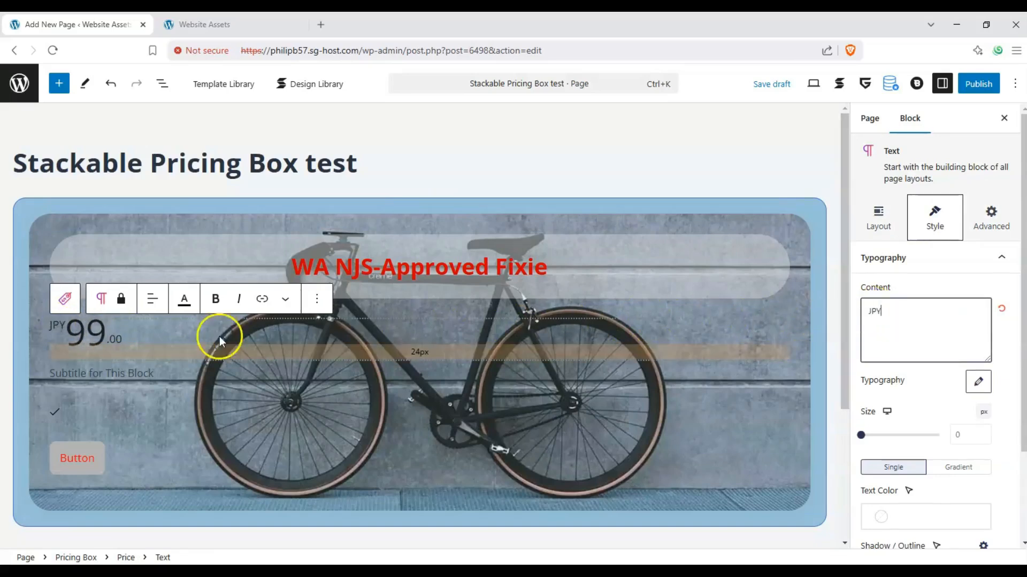
Replace the price amount with "399,998"
double_click(103, 328)
left_click(898, 310)
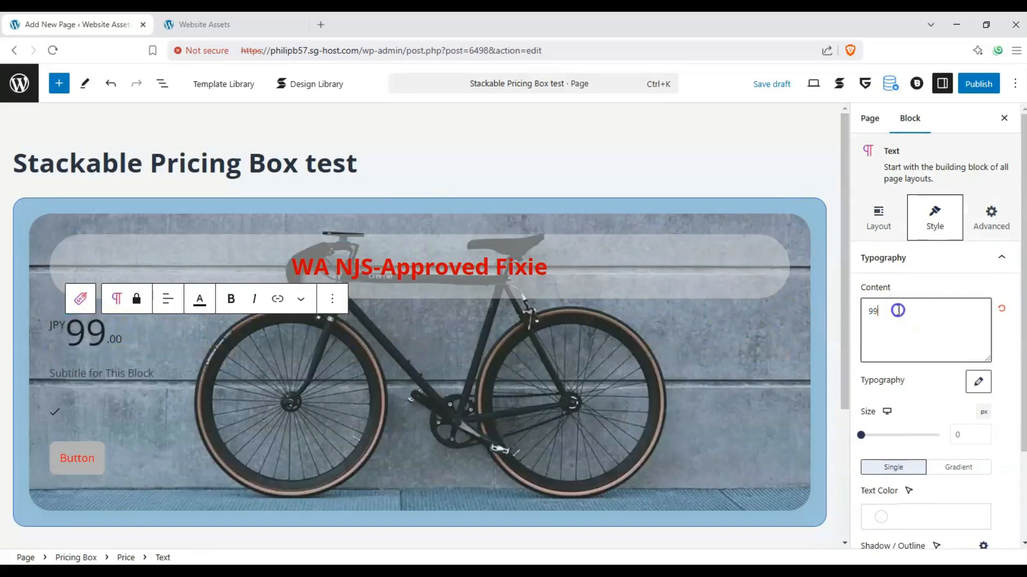
type("399")
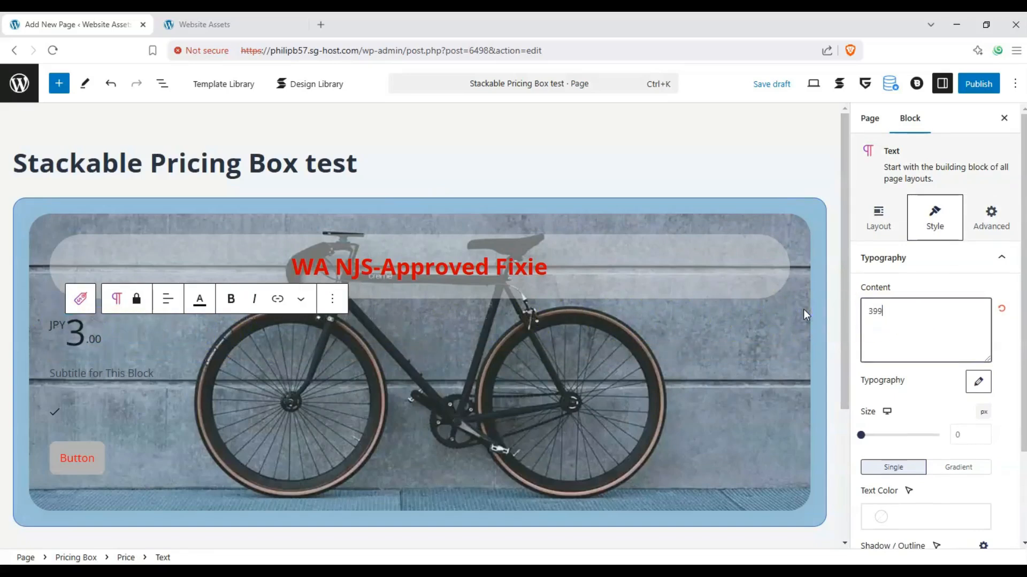
type(",")
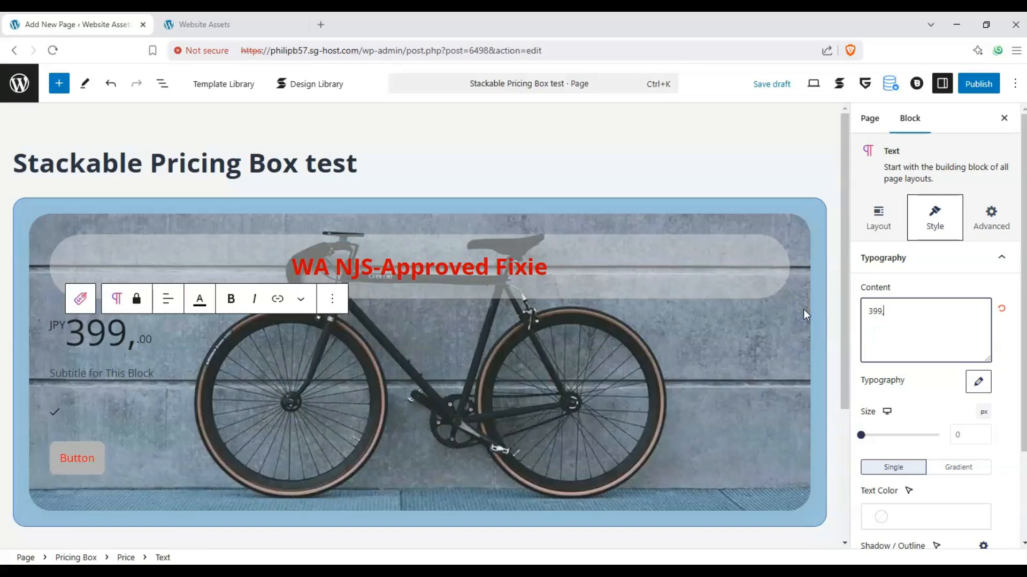
type("999")
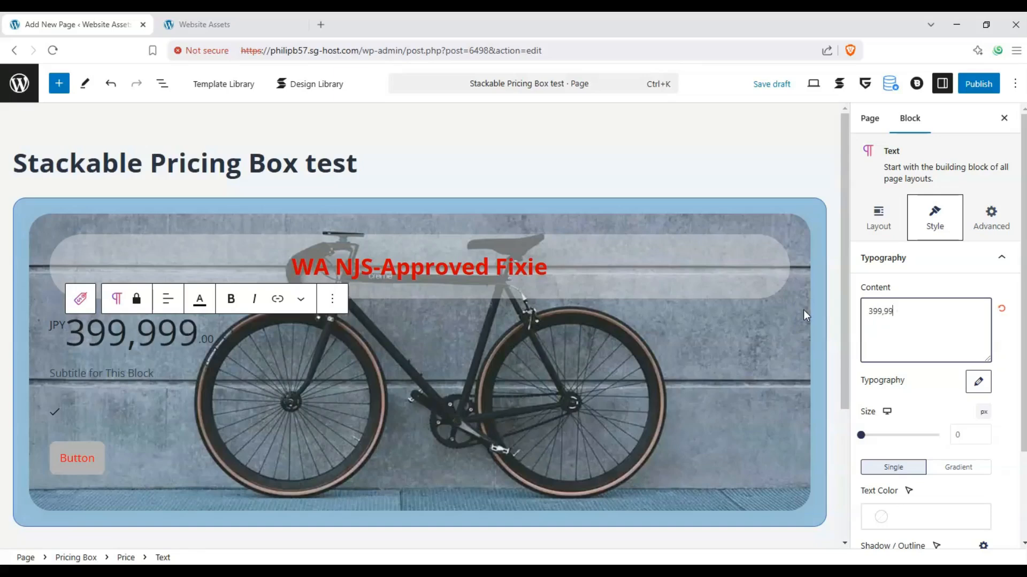
key("BackSpace")
type("8")
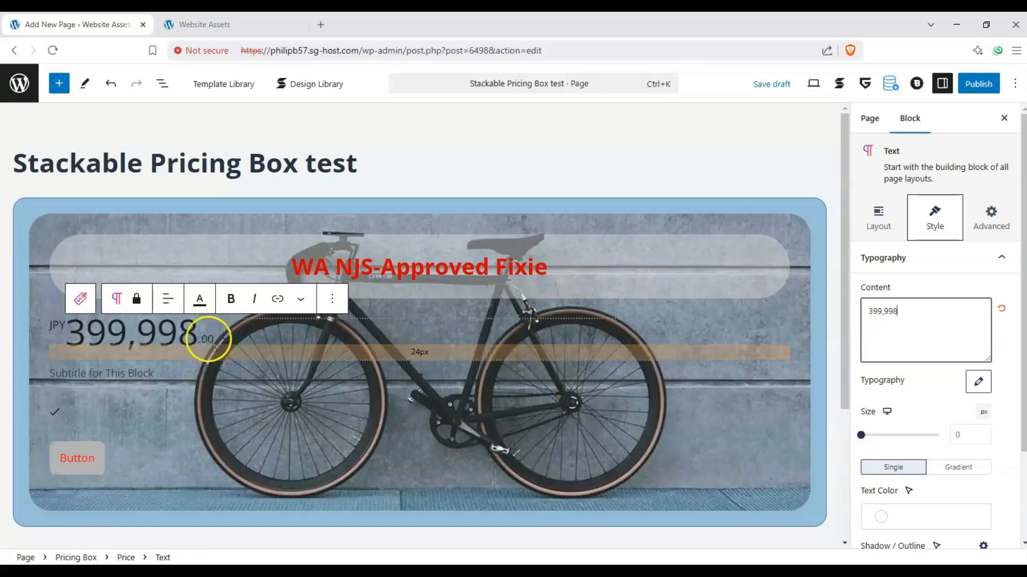
left_click(253, 343)
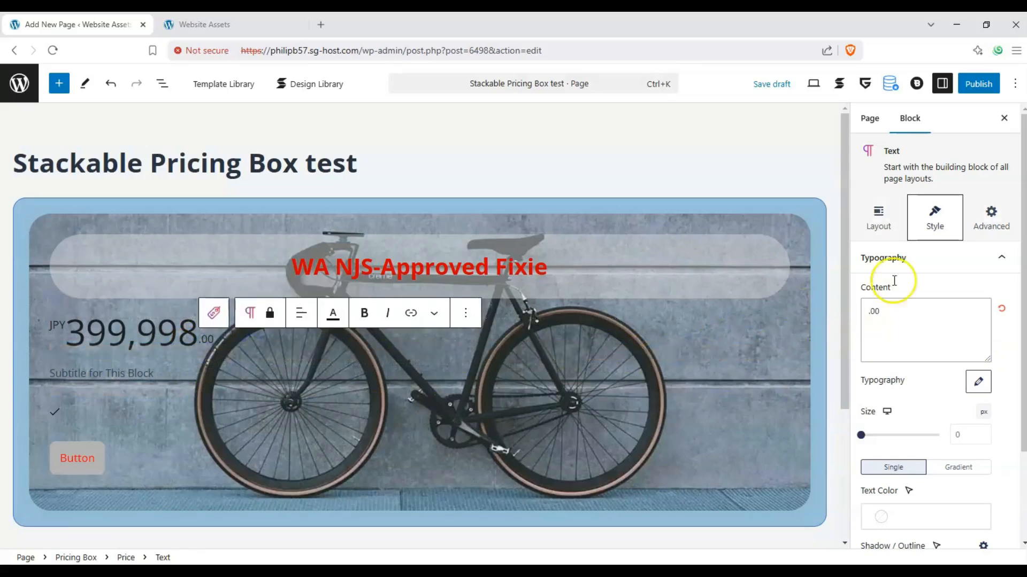
scroll(914, 320, "down", 2)
left_click(871, 501)
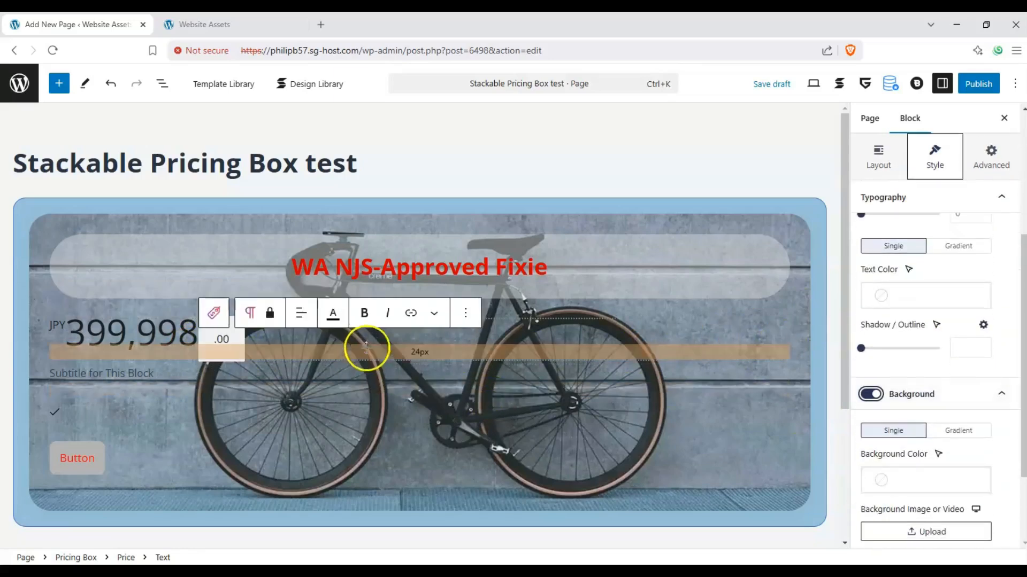
left_click(867, 394)
Enable a background on the whole Price block and colour it with the semi-transparent light grey #e6e3e394
left_click(420, 342)
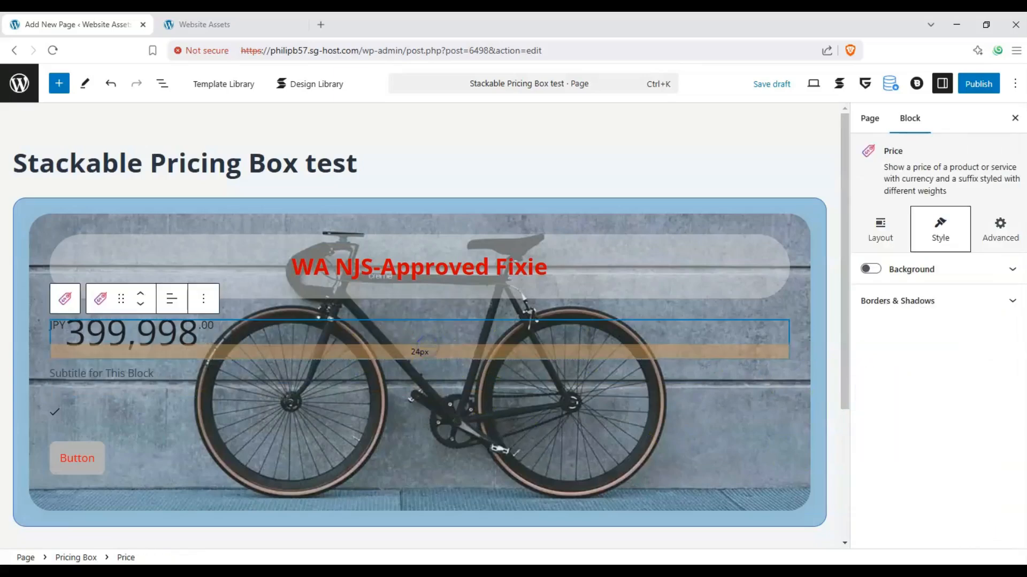
left_click(871, 270)
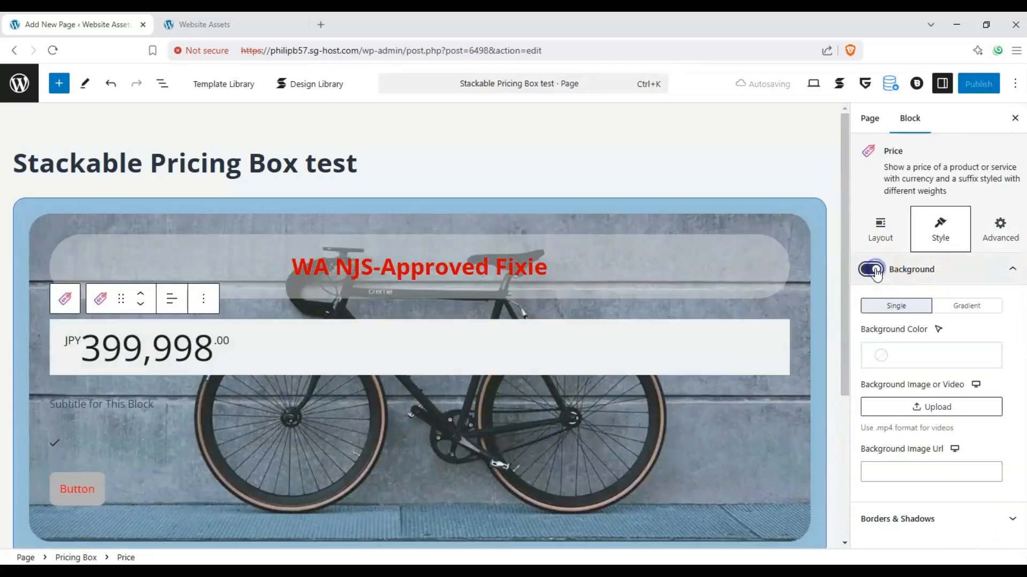
left_click(936, 369)
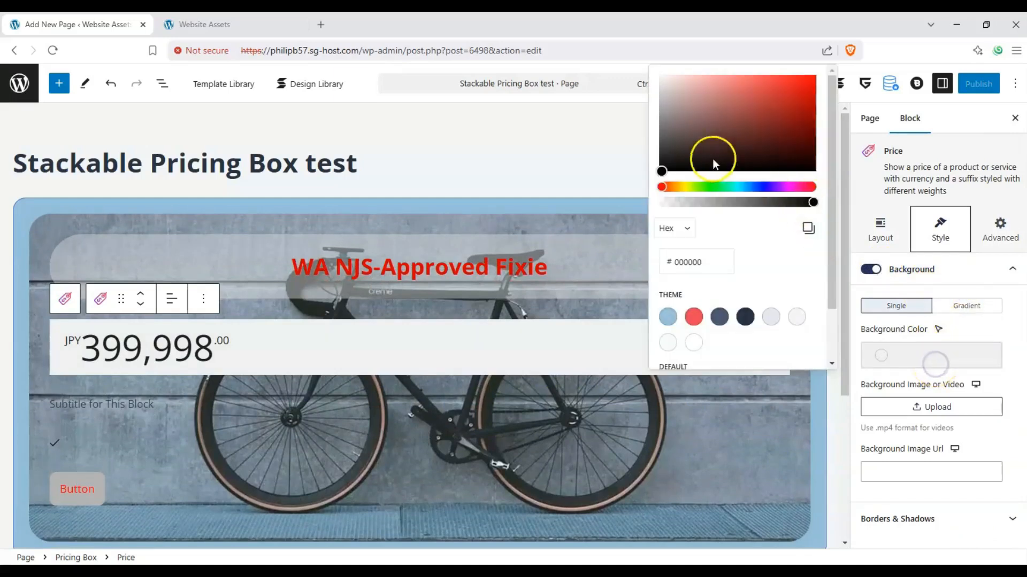
left_click_drag(711, 155, 663, 85)
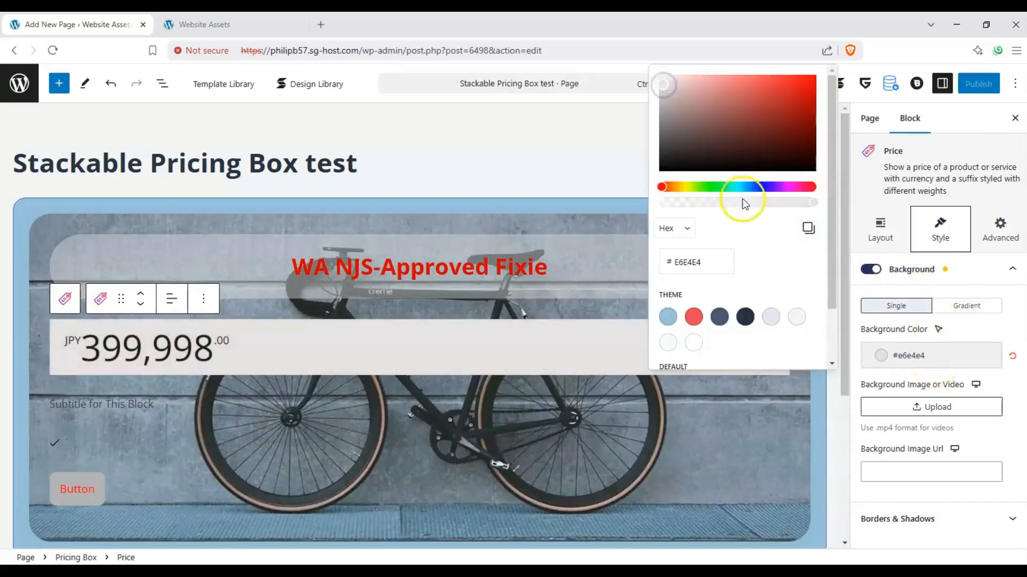
mouse_move(743, 202)
left_mouse_down()
mouse_move(685, 204)
mouse_move(751, 214)
left_mouse_up()
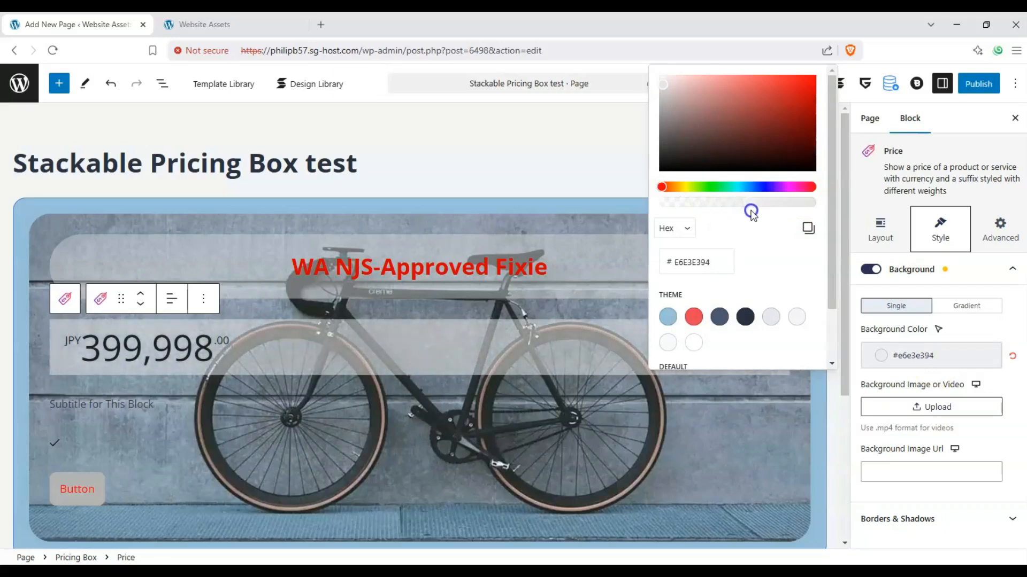
Change the list item's checkmark icon to a solid circle with a centre dot and enter the text "Track hubs"
left_click(74, 441)
scroll(500, 408, "down", 2)
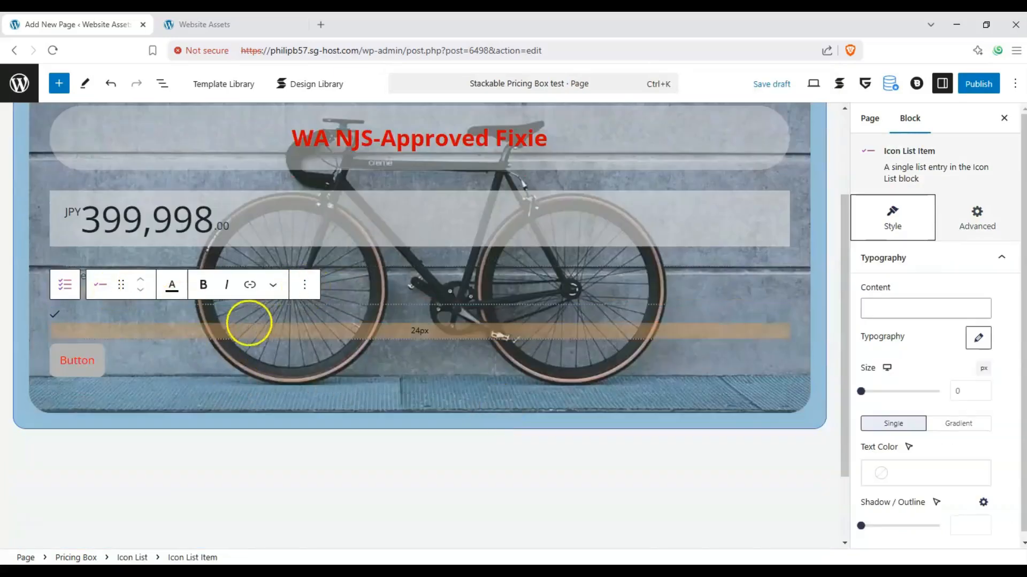
left_click(58, 314)
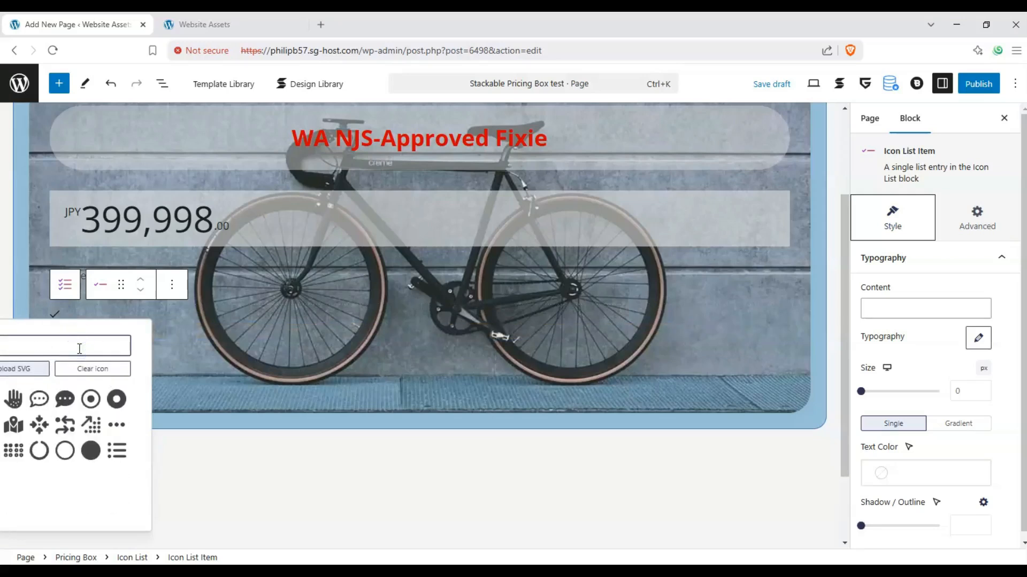
left_click(117, 399)
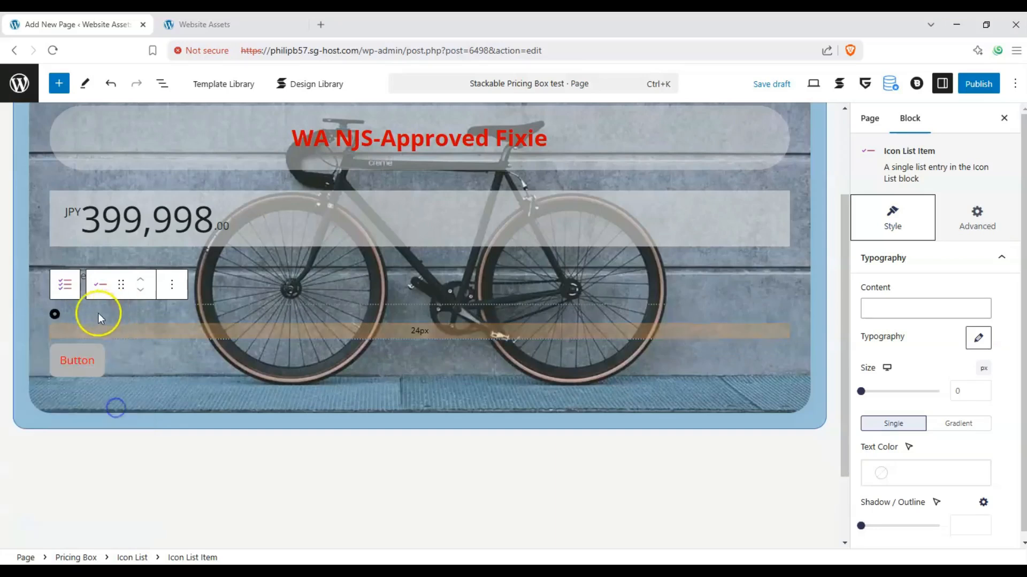
type("Tr")
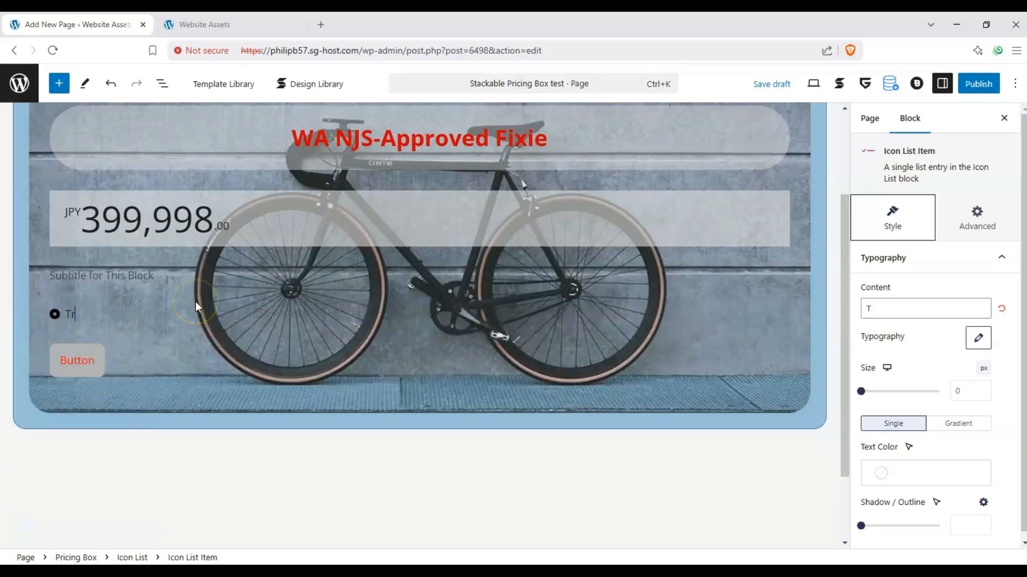
type("ack hubs")
key("Return")
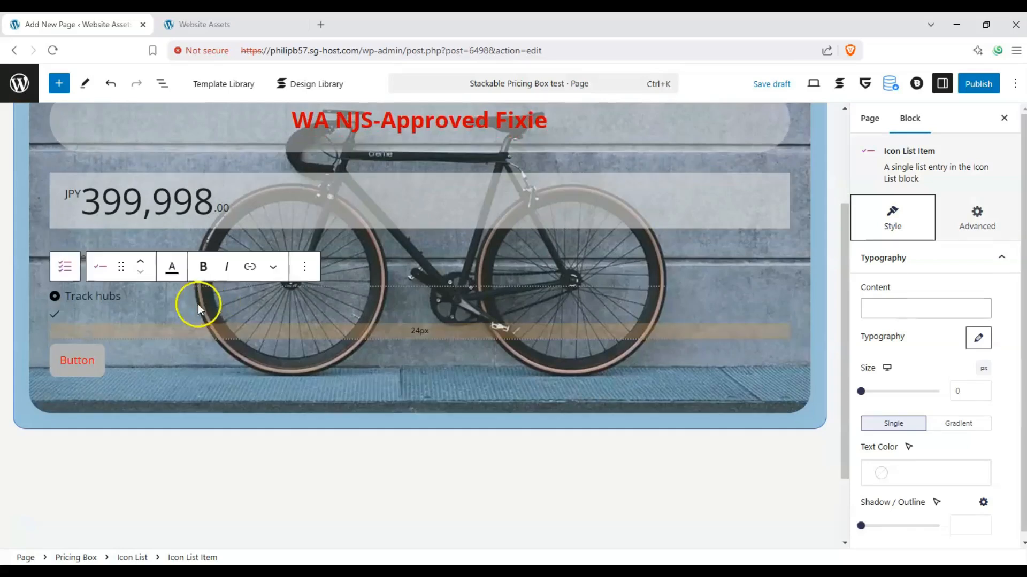
key("BackSpace")
Duplicate the "Track hubs" list item and replace the copy's text with "700x23c tyres"
left_click(304, 286)
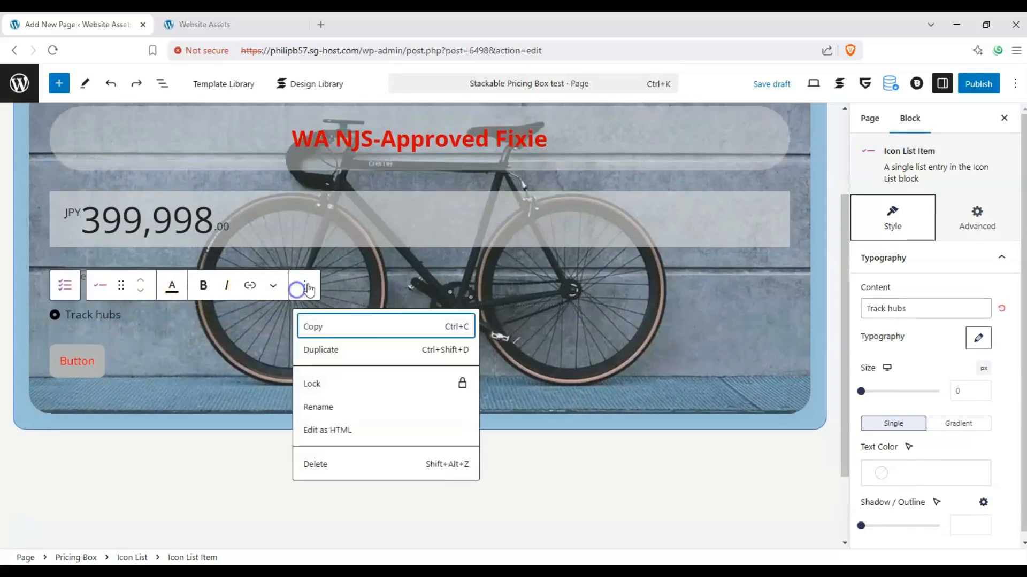
left_click(345, 348)
left_click(80, 333)
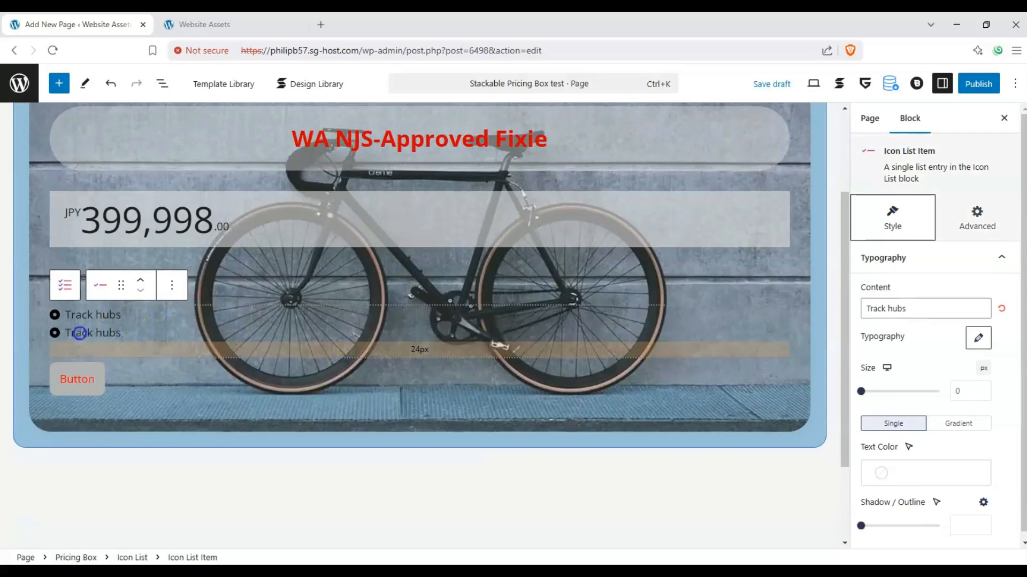
left_click(74, 333)
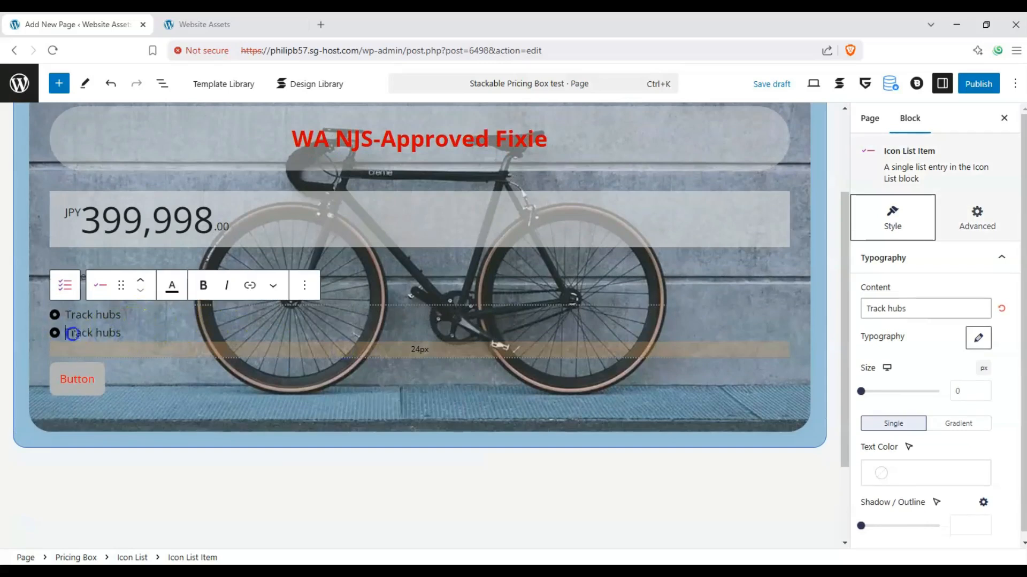
left_click_drag(74, 333, 138, 336)
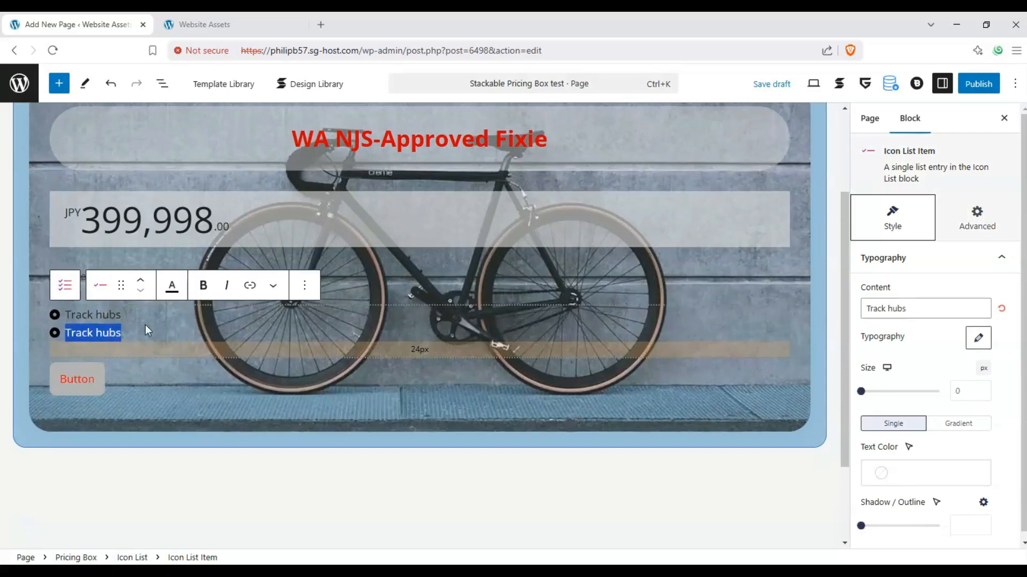
type("St")
key("BackSpace")
key("BackSpace")
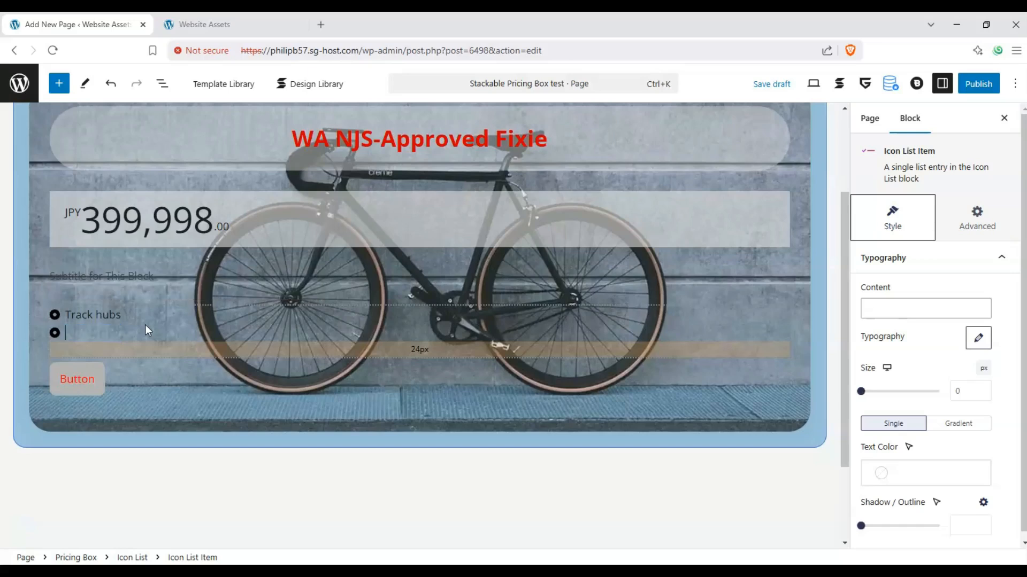
type("700x23c tyre")
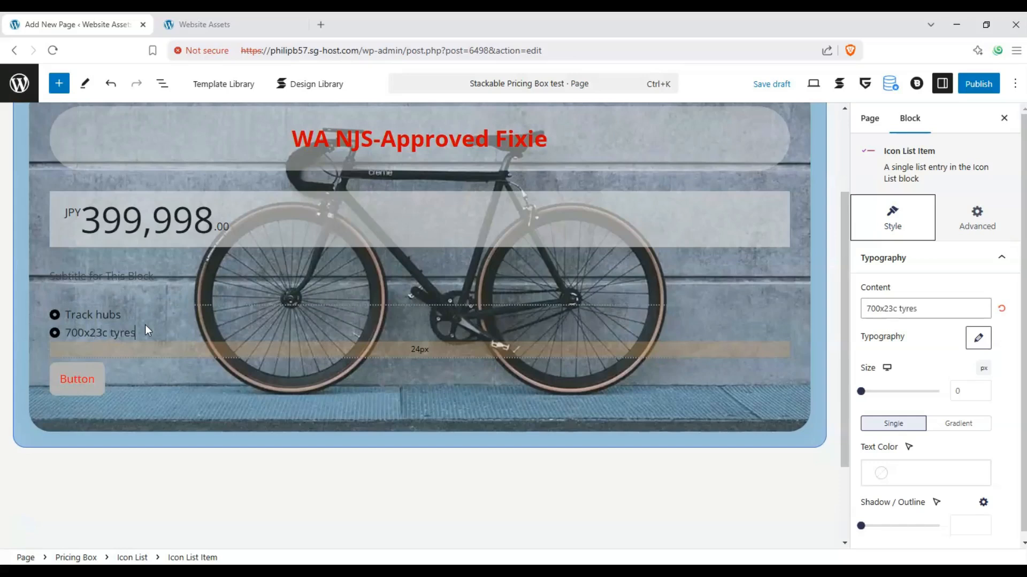
type("s")
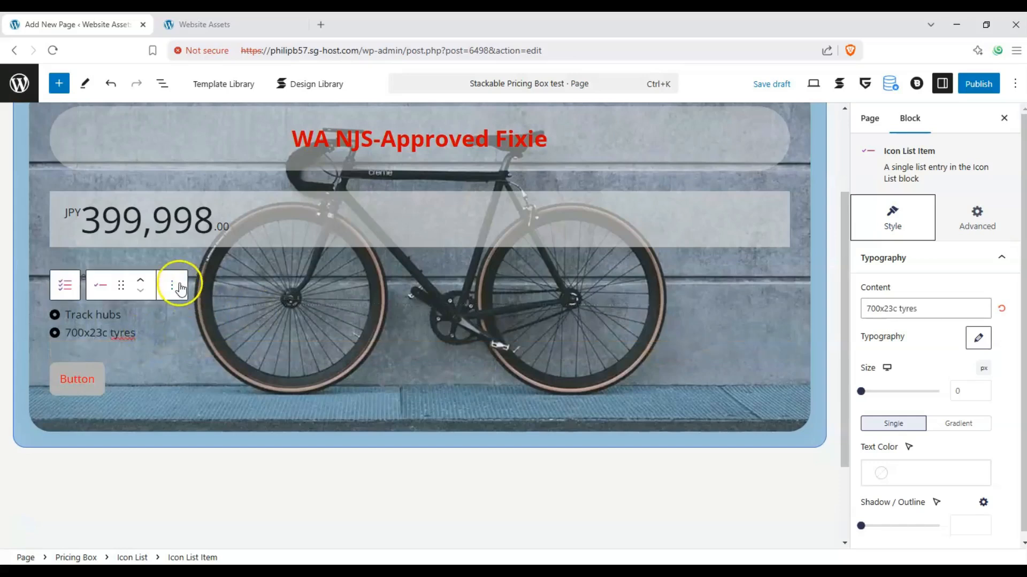
Duplicate the "700x23c tyres" list item and replace the copy's text with "CrMo steel tubing"
left_click(178, 285)
left_click(137, 337)
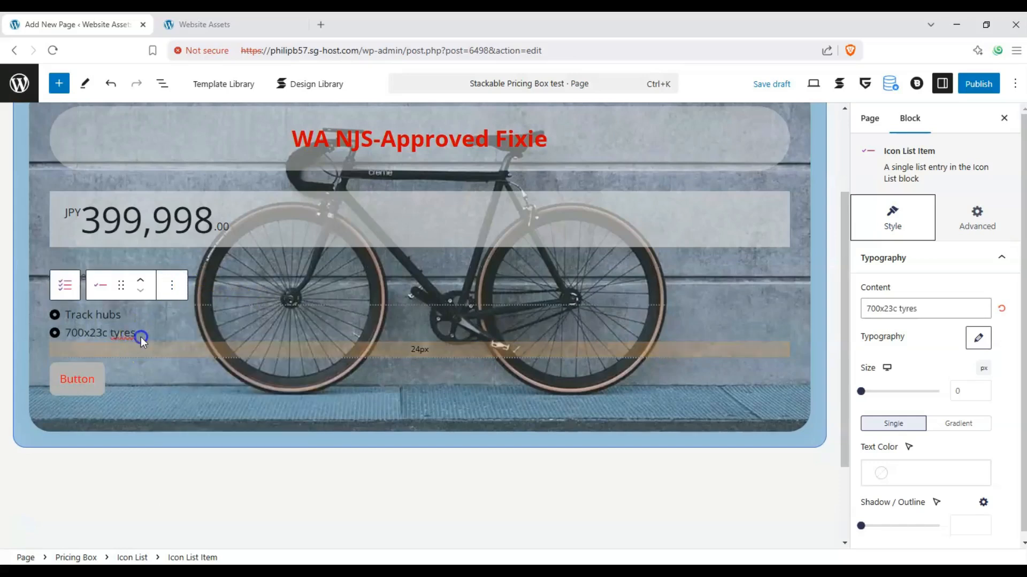
left_click(130, 333)
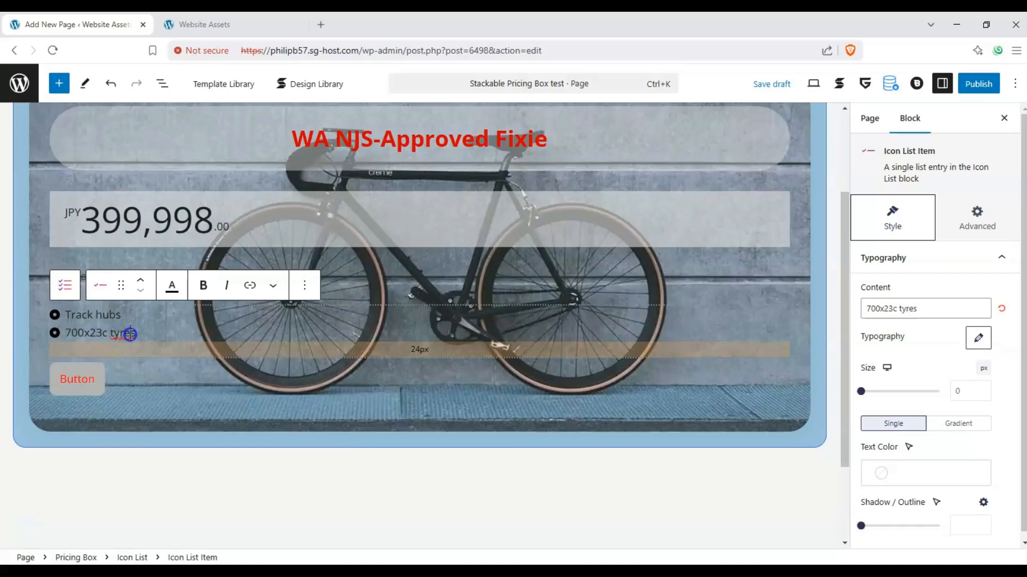
left_click(303, 286)
key("ctrl+shift+d")
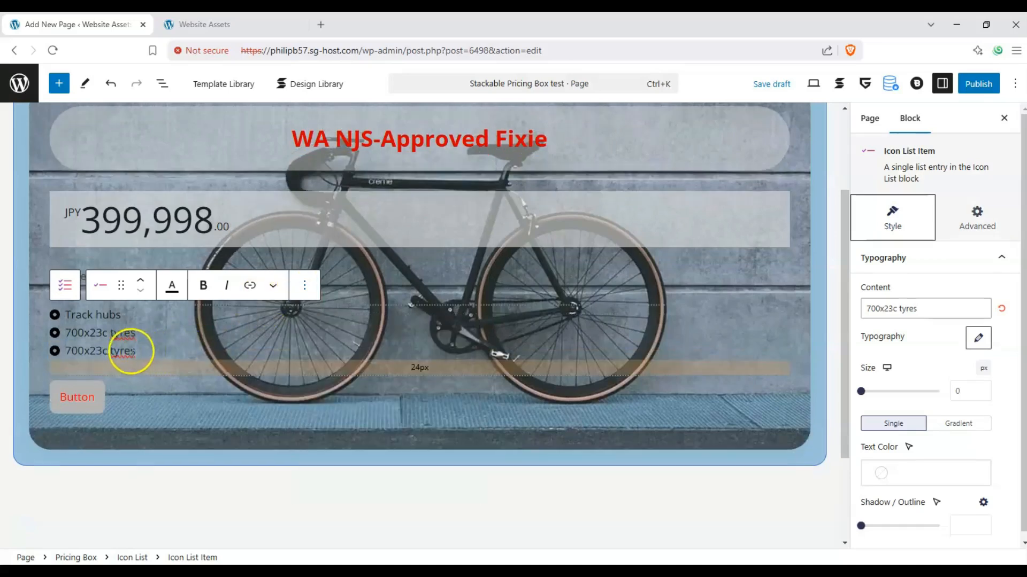
left_click_drag(105, 351, 68, 348)
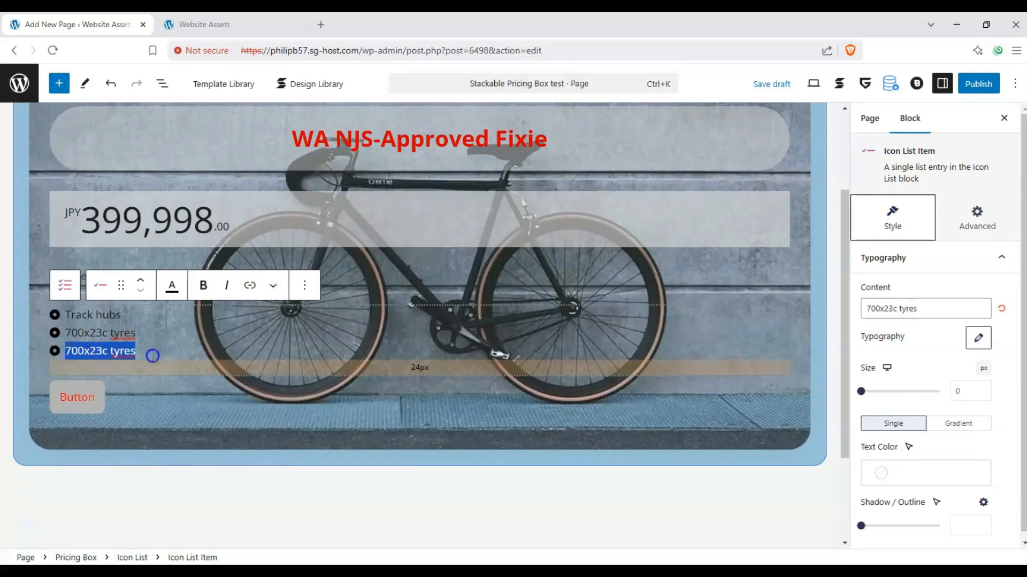
type("CrMo")
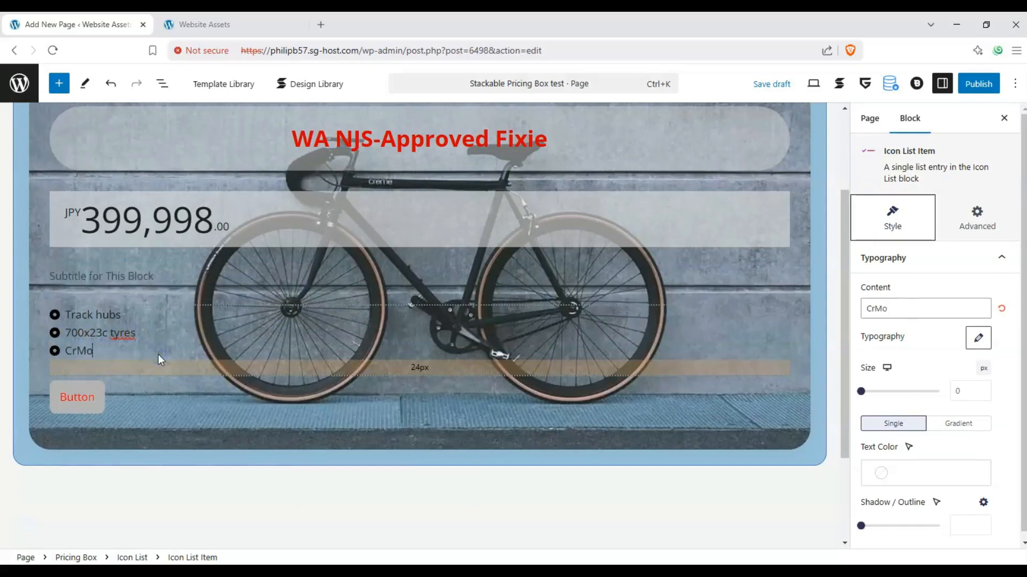
type(" steel tubing")
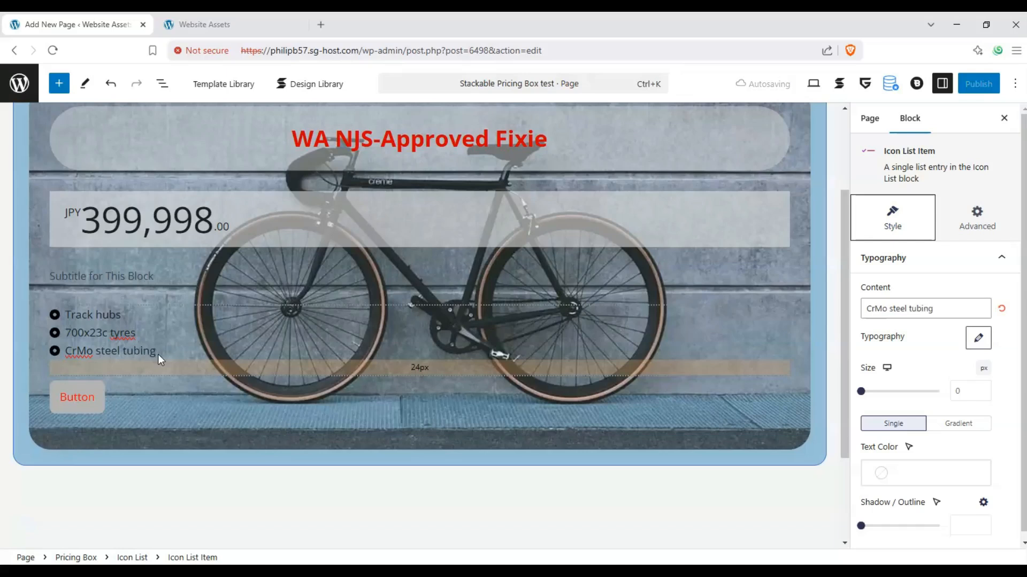
Enable a background on the whole Icon List block and colour it with the semi-transparent light tone #ebdddd66
left_click(233, 358)
left_click(424, 351)
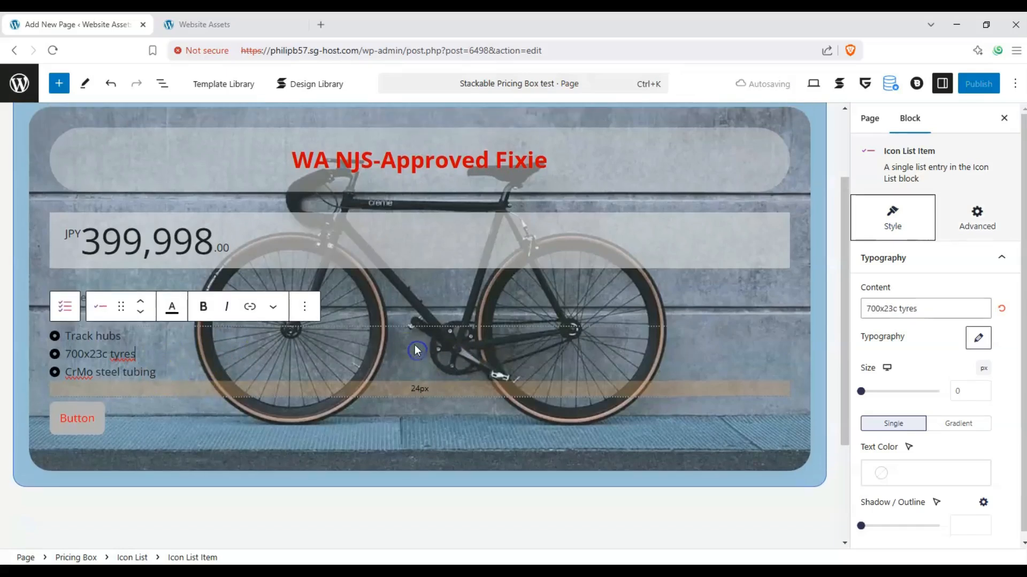
left_click(75, 316)
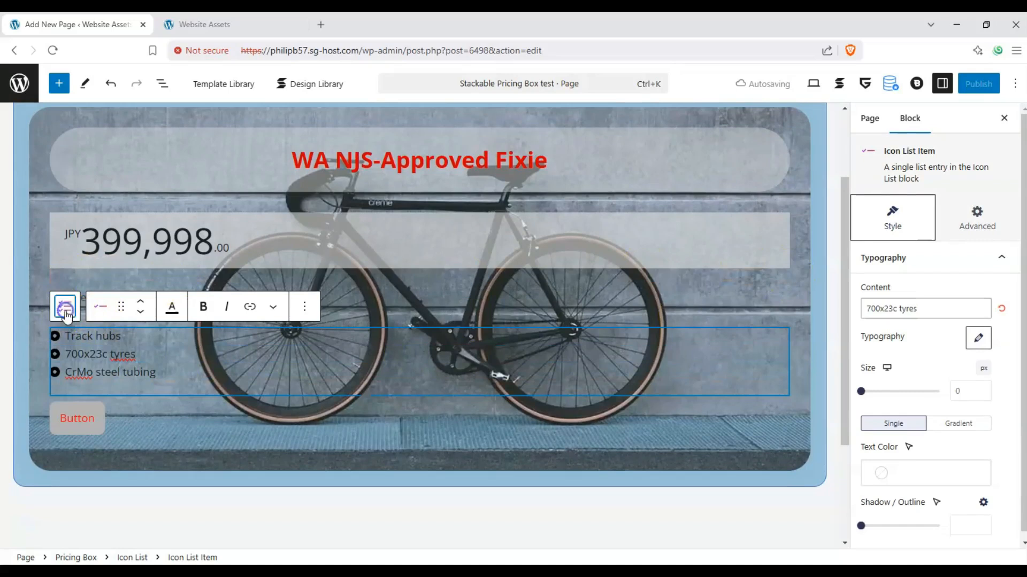
left_click(931, 282)
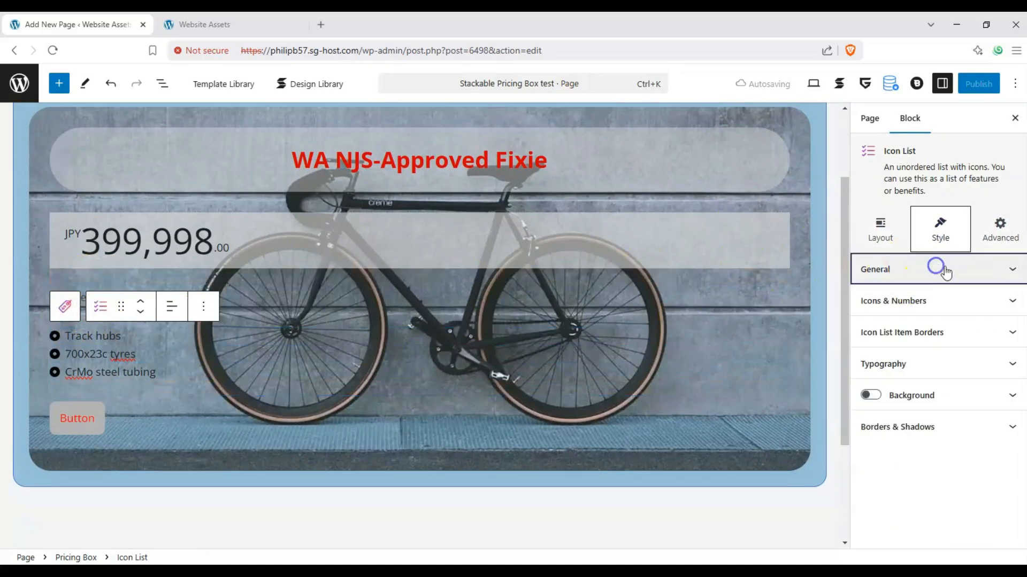
left_click(872, 395)
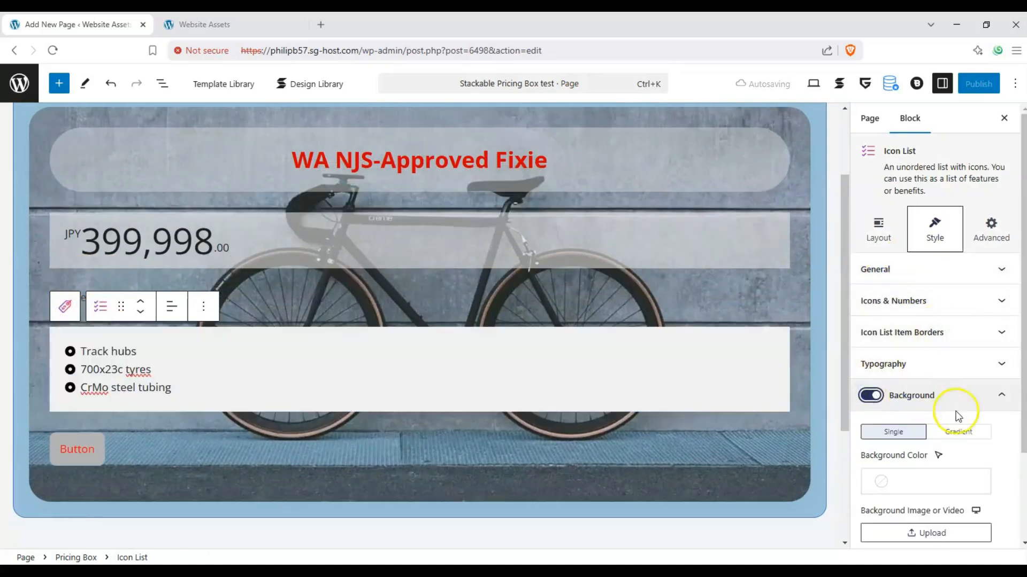
left_click(919, 481)
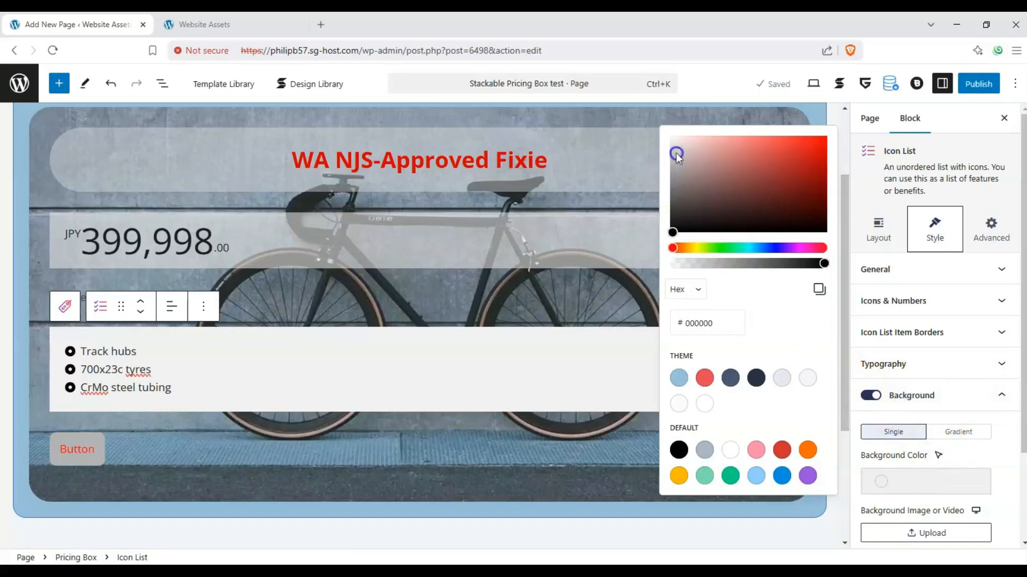
left_click_drag(677, 155, 682, 143)
left_click_drag(709, 263, 733, 266)
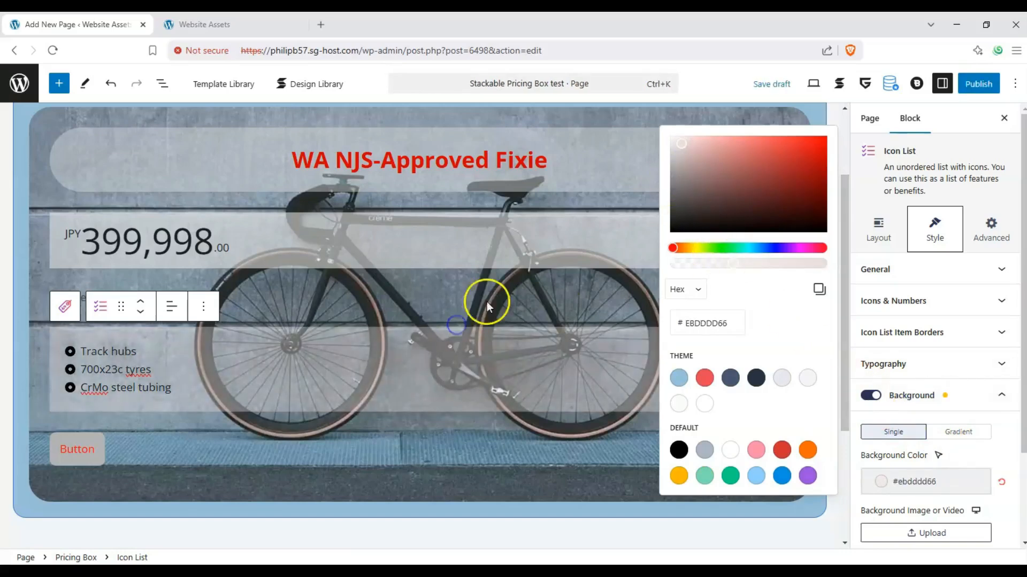
left_click(487, 298)
Replace the subtitle text below the price with "*before GST"
left_click(73, 234)
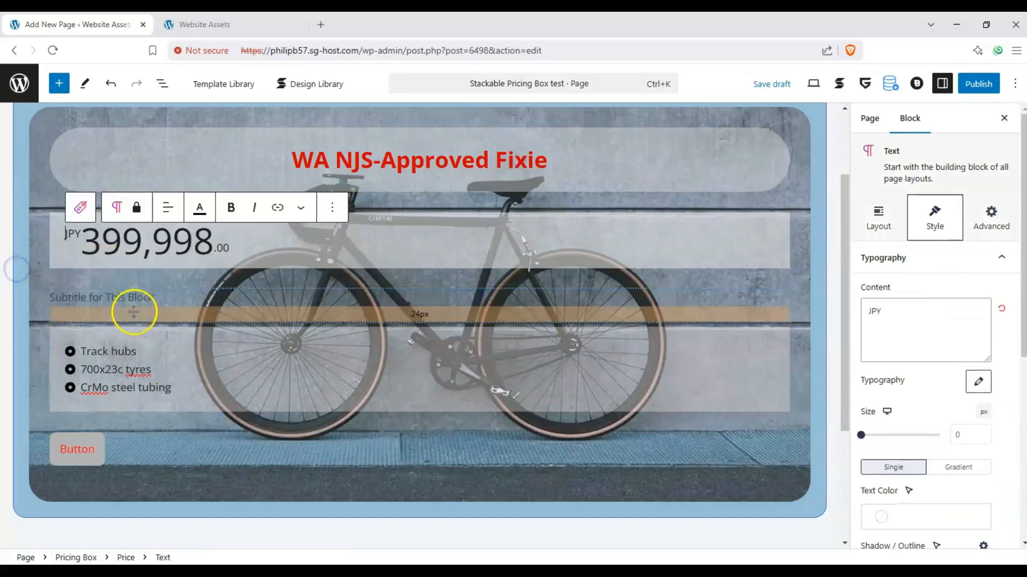
left_click(157, 299)
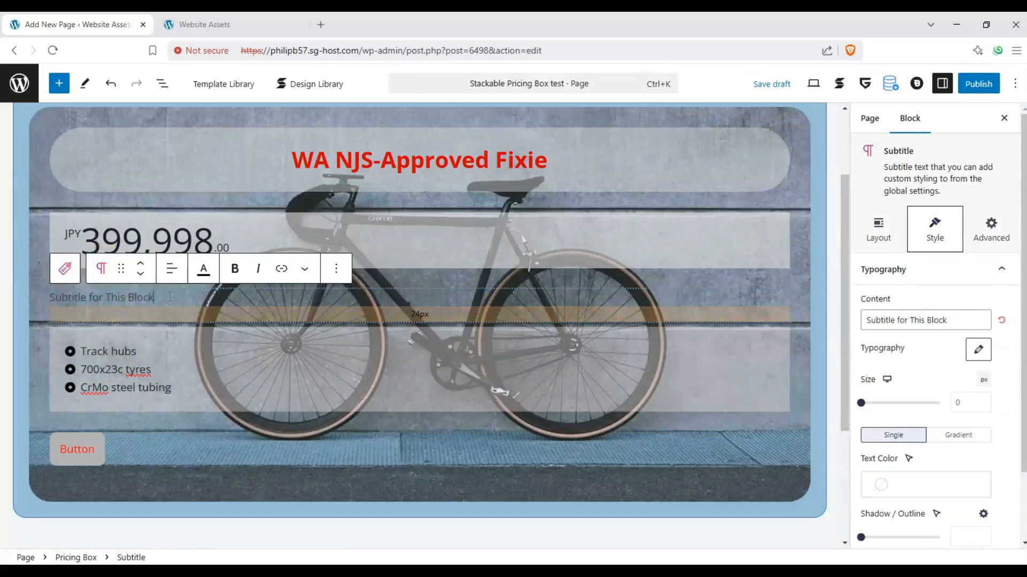
left_click_drag(170, 297, 55, 289)
left_click(85, 300)
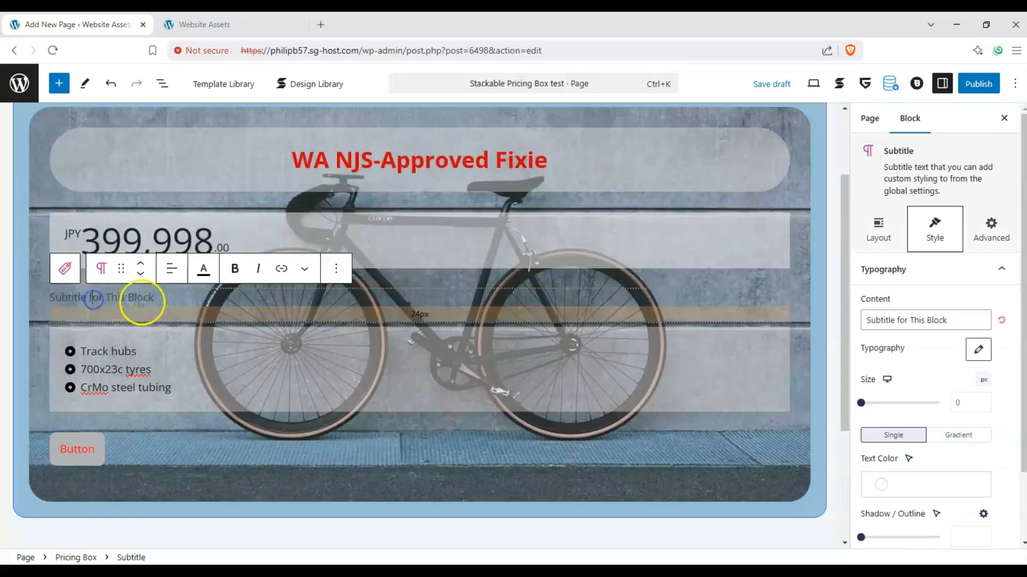
mouse_move(154, 298)
left_mouse_down()
mouse_move(80, 291)
mouse_move(69, 270)
mouse_move(46, 298)
mouse_move(149, 301)
left_mouse_up()
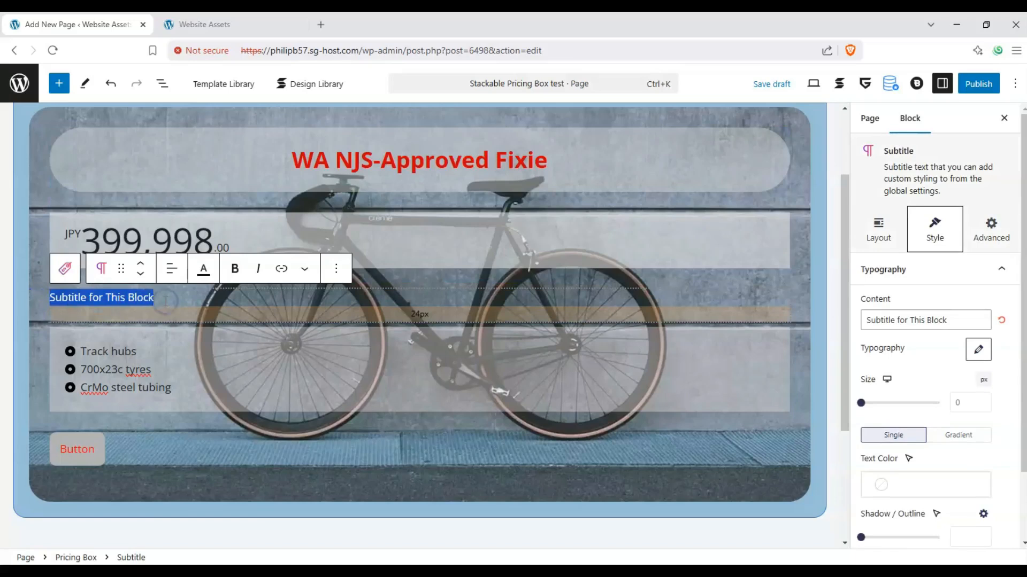
type("*before GST")
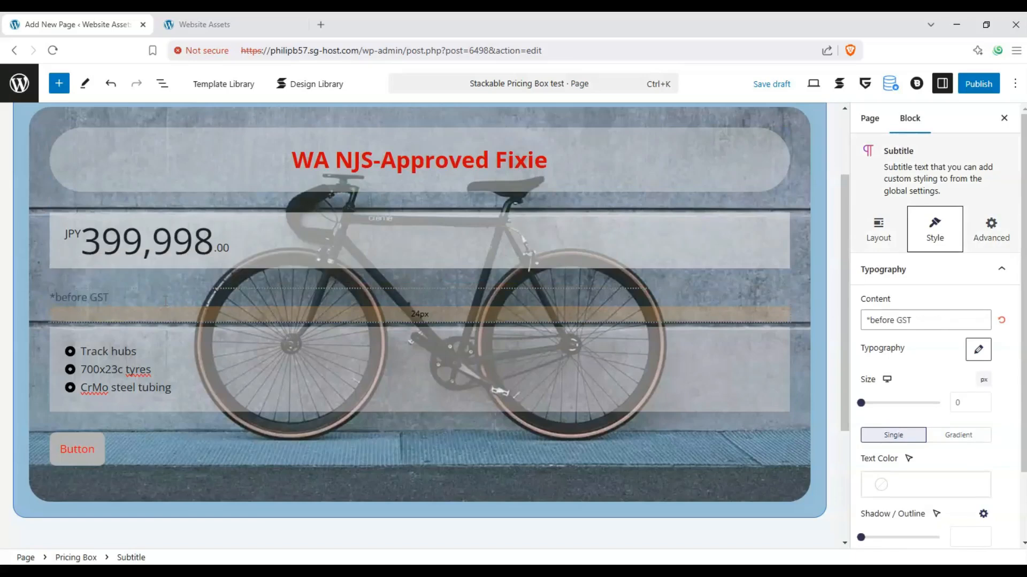
Change the button's label to "Get yours today!", keeping the Default button style
left_click(76, 449)
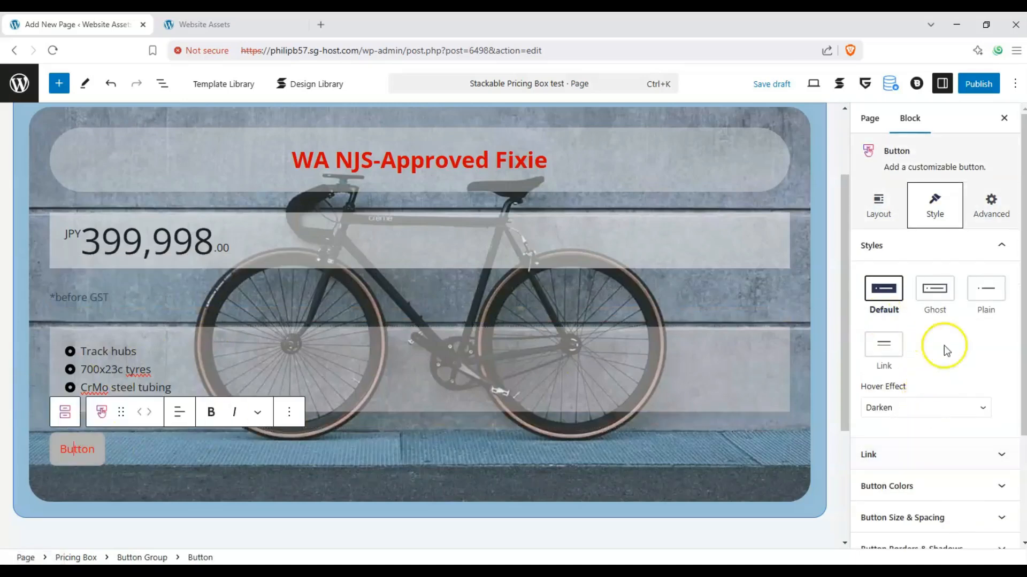
left_click(935, 292)
left_click(905, 295)
scroll(922, 321, "down", 2)
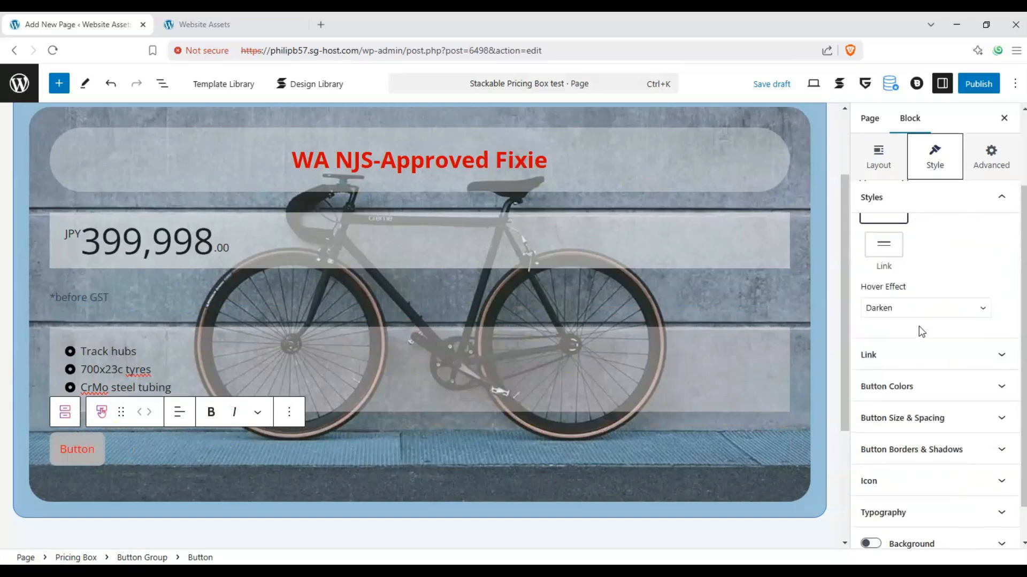
double_click(76, 450)
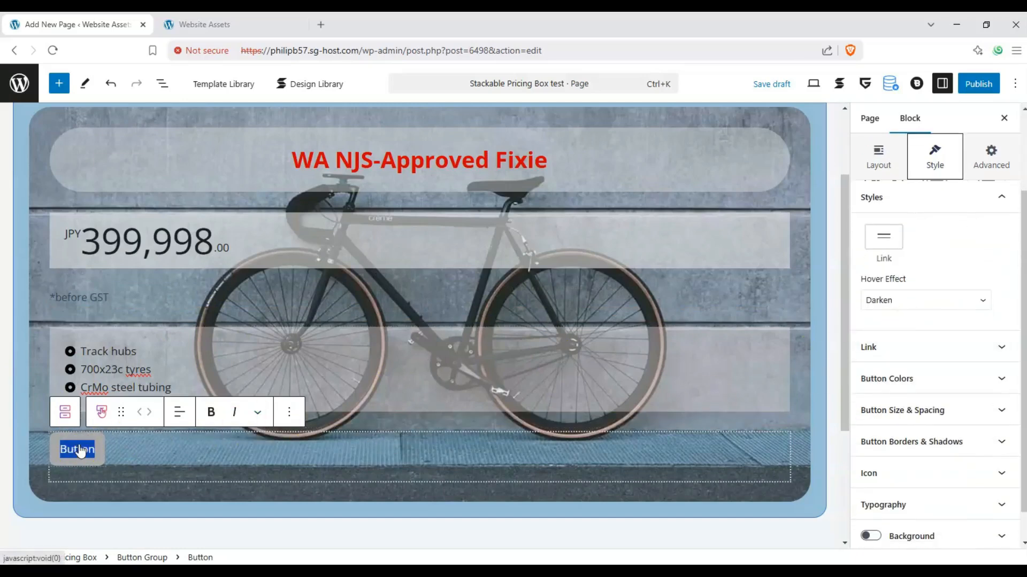
type("Get yours today!@")
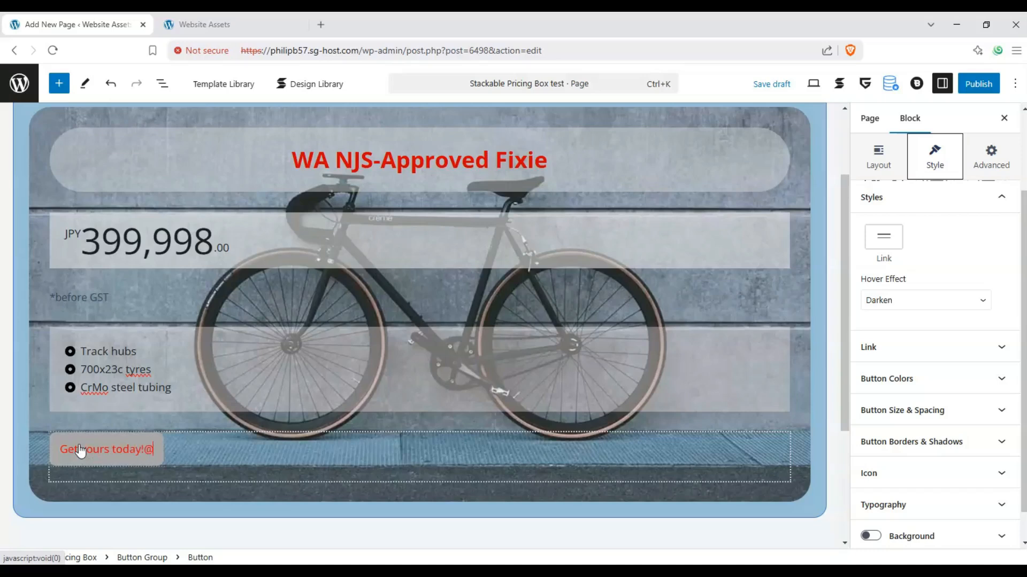
key("BackSpace")
Set the button colour to bright yellow #fbff00 and its text colour to black
left_click(986, 377)
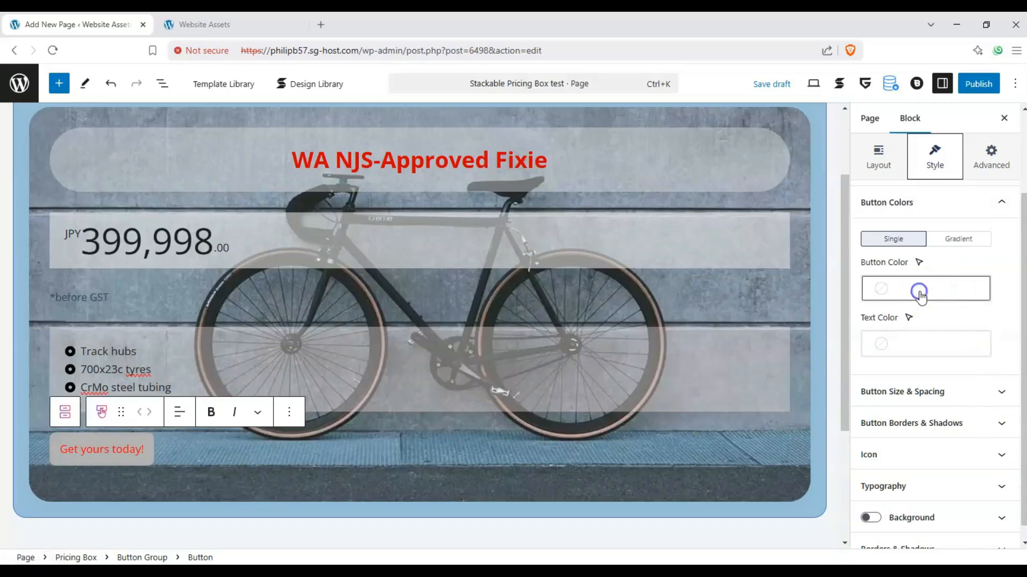
left_click(920, 293)
left_click_drag(763, 396, 687, 396)
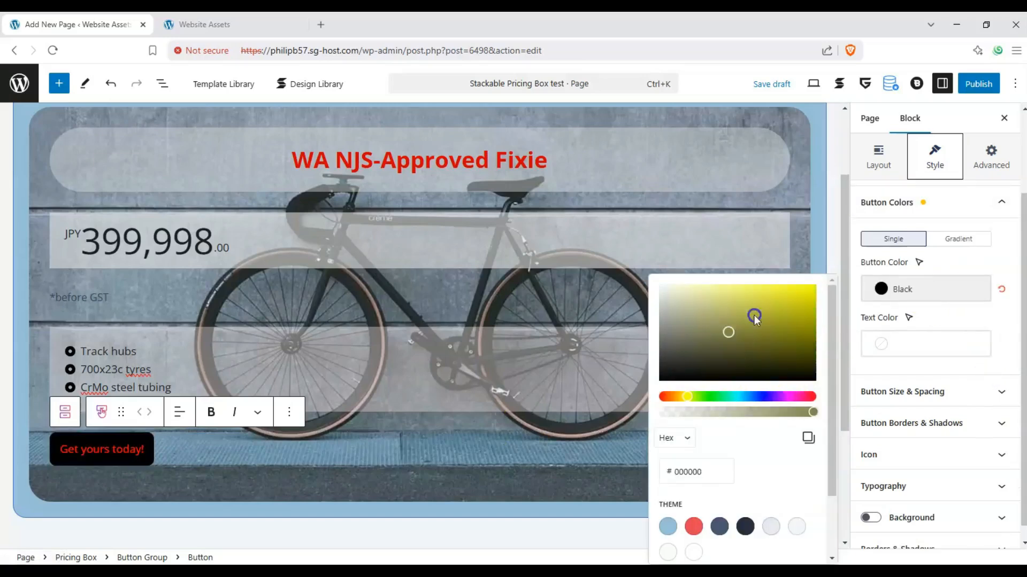
left_click_drag(754, 318, 816, 284)
left_click(915, 339)
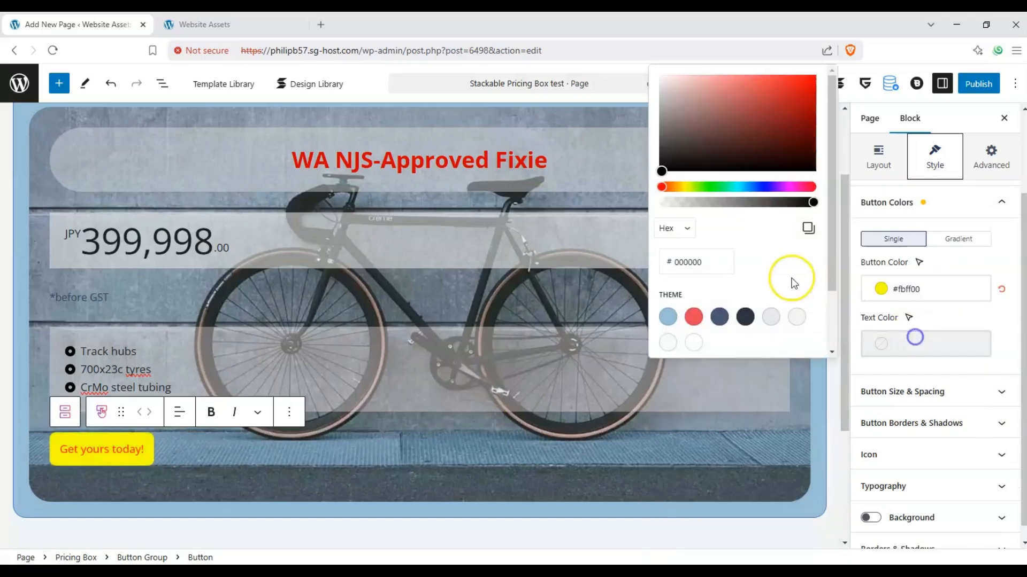
mouse_move(738, 137)
left_mouse_down()
mouse_move(682, 91)
mouse_move(696, 165)
mouse_move(672, 172)
left_mouse_up()
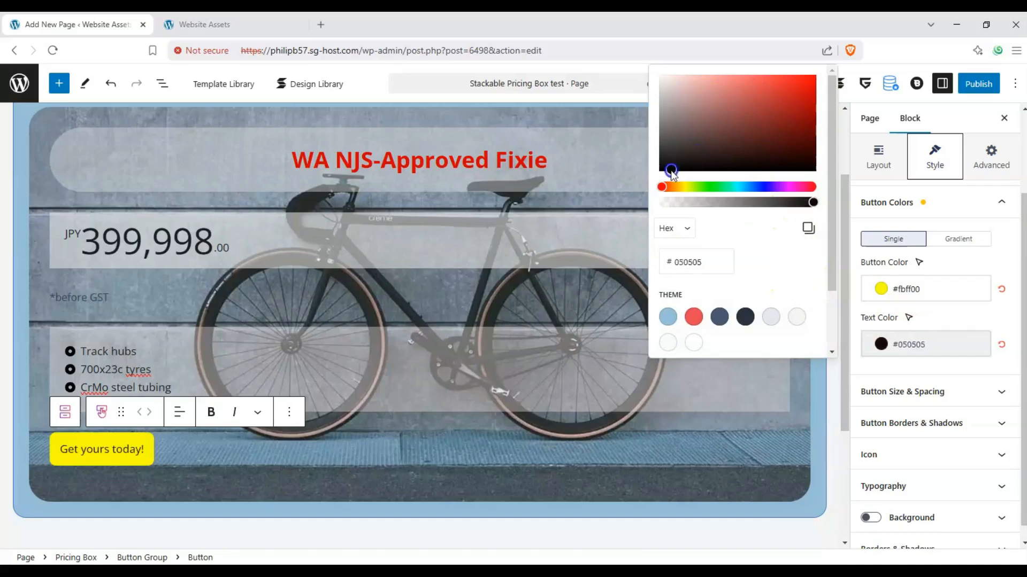
left_click(945, 369)
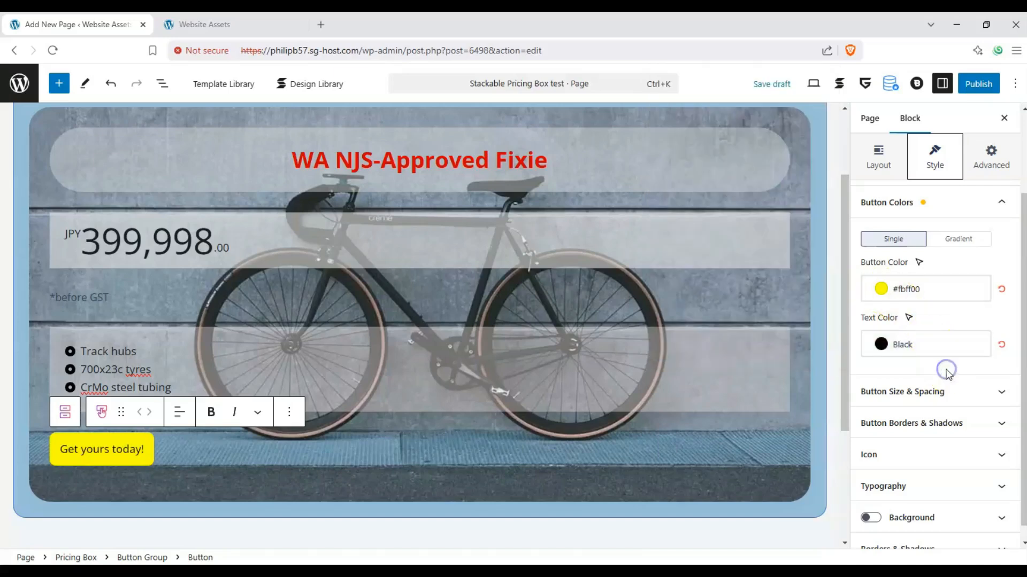
Try Alike Angular as the font family for the button's label
left_click(990, 470)
left_click(993, 484)
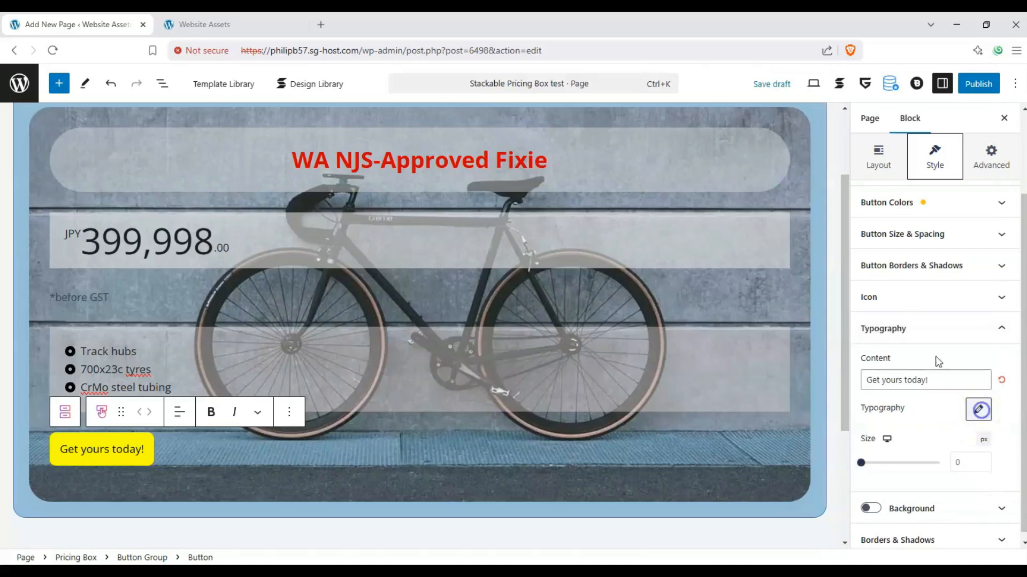
left_click(978, 409)
left_click(877, 119)
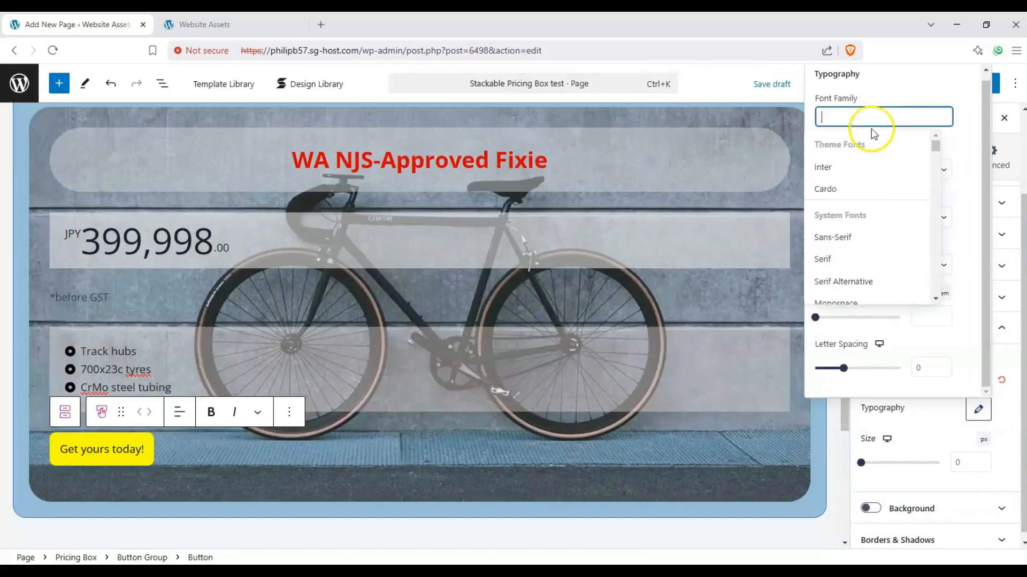
scroll(871, 198, "down", 10)
left_click(868, 201)
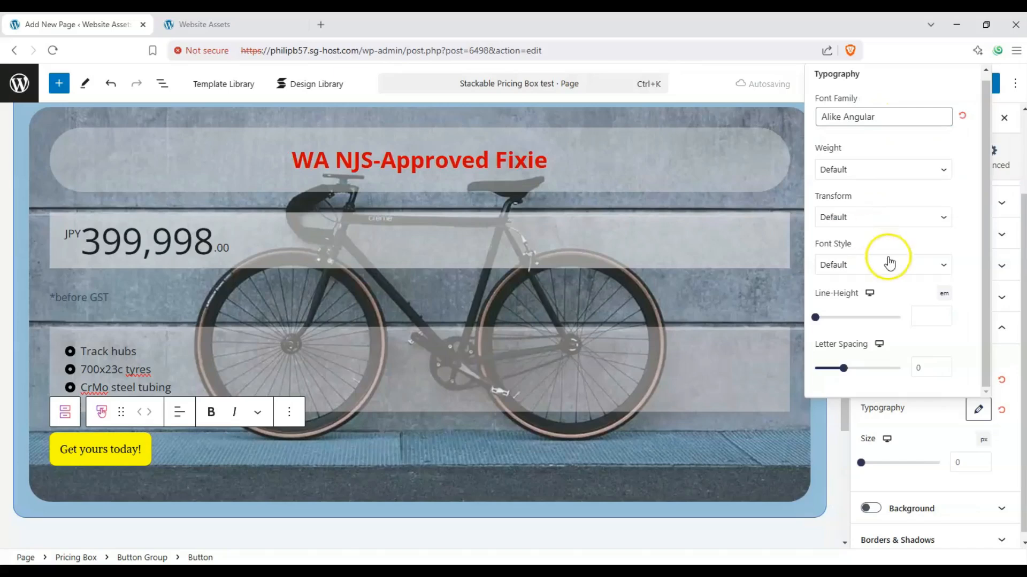
Set the button label's font family to Mada and its weight to Bold
left_click(871, 118)
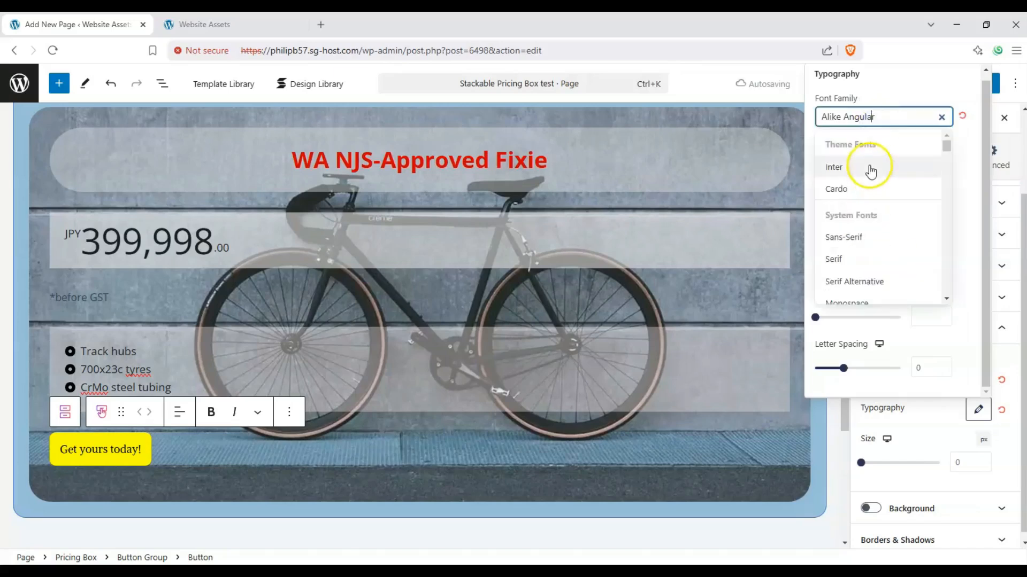
scroll(872, 182, "down", 8)
scroll(873, 188, "down", 15)
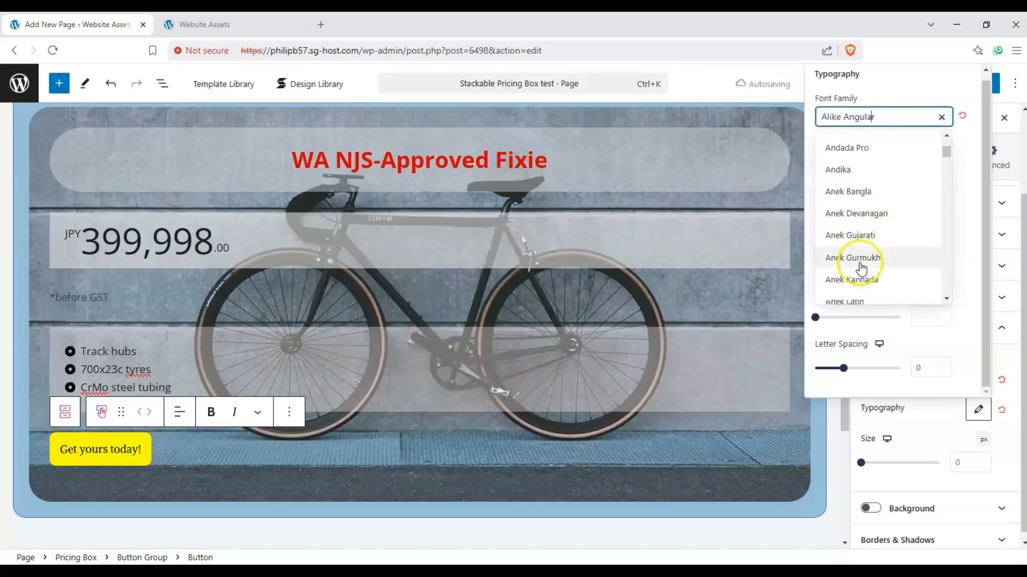
left_click_drag(942, 163, 949, 218)
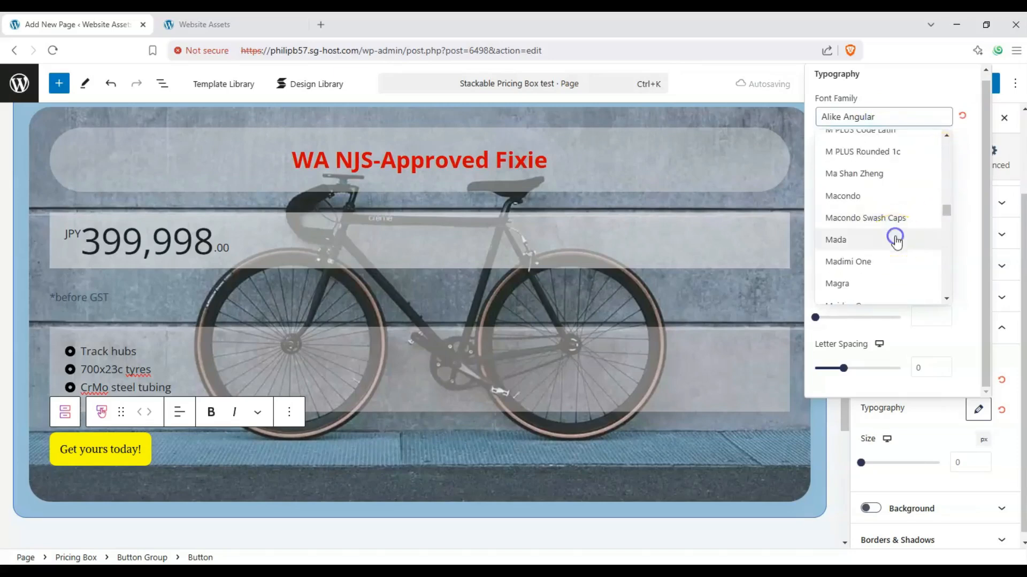
left_click(894, 235)
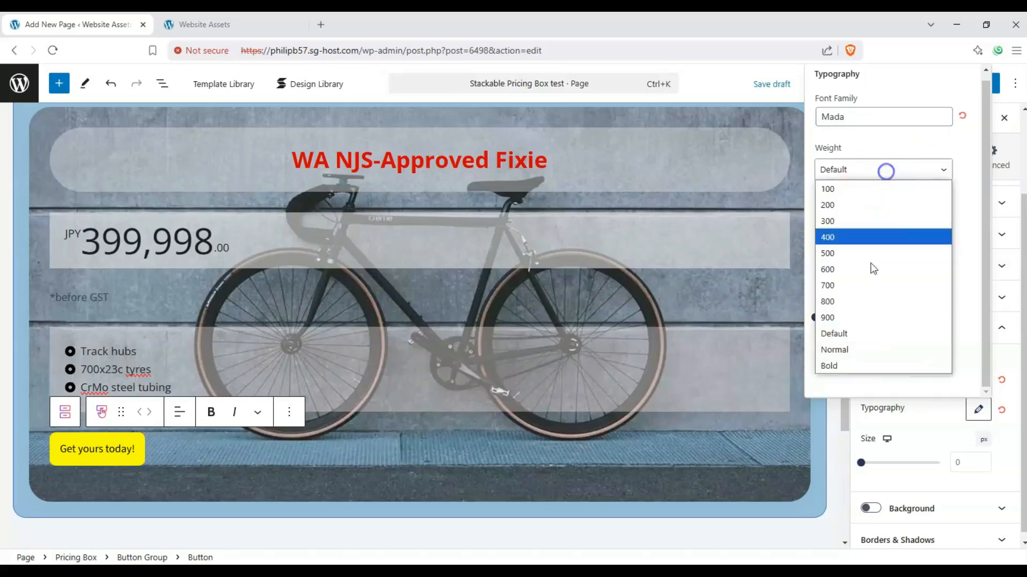
left_click(854, 365)
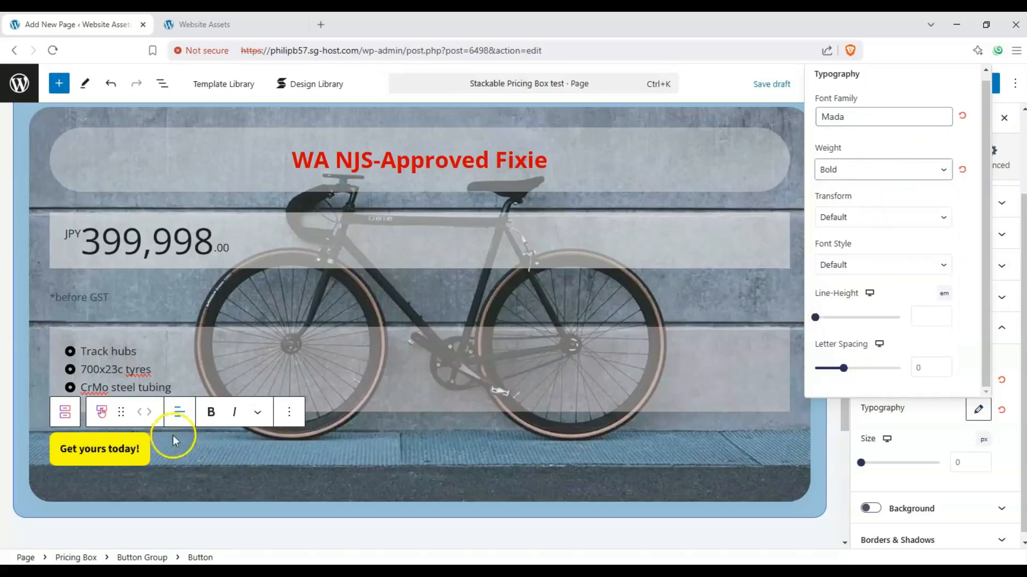
Set the button's text alignment to centre
left_click(179, 412)
left_click(196, 476)
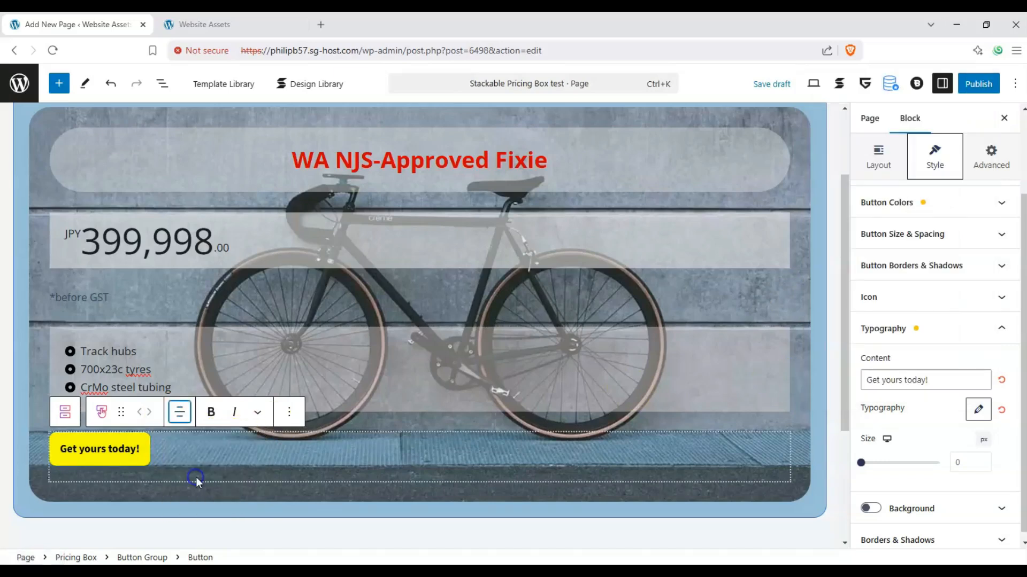
left_click(179, 412)
Offset the yellow button with position values of 1 px bottom, -100 px right and 100 px left
left_click(137, 453)
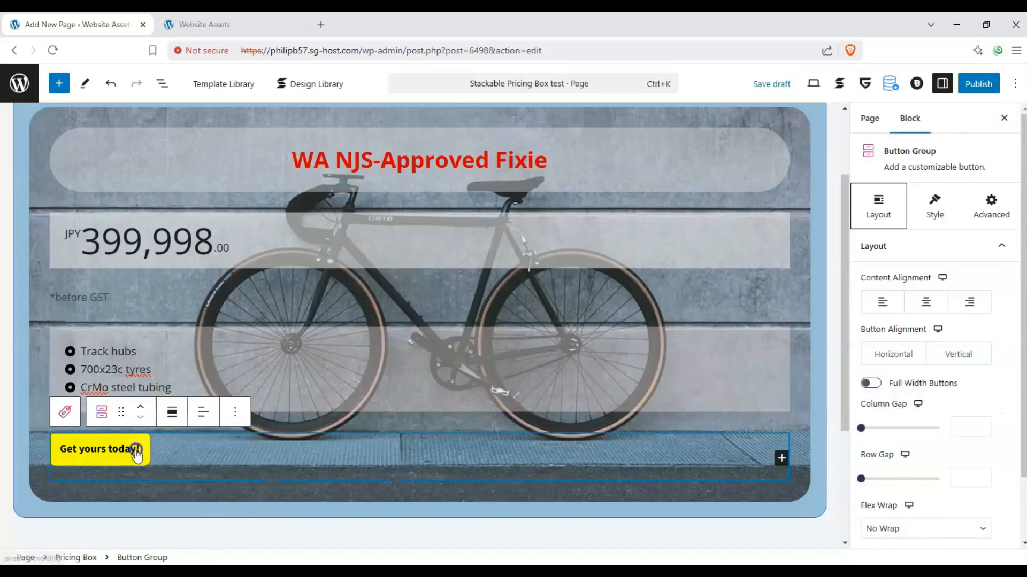
left_click(136, 454)
left_click(1005, 215)
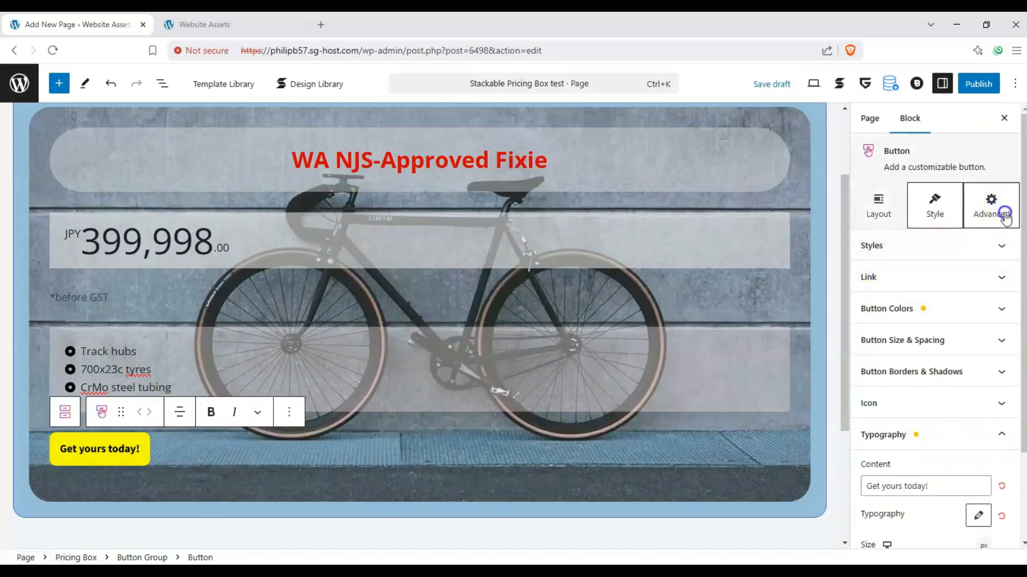
left_click(985, 275)
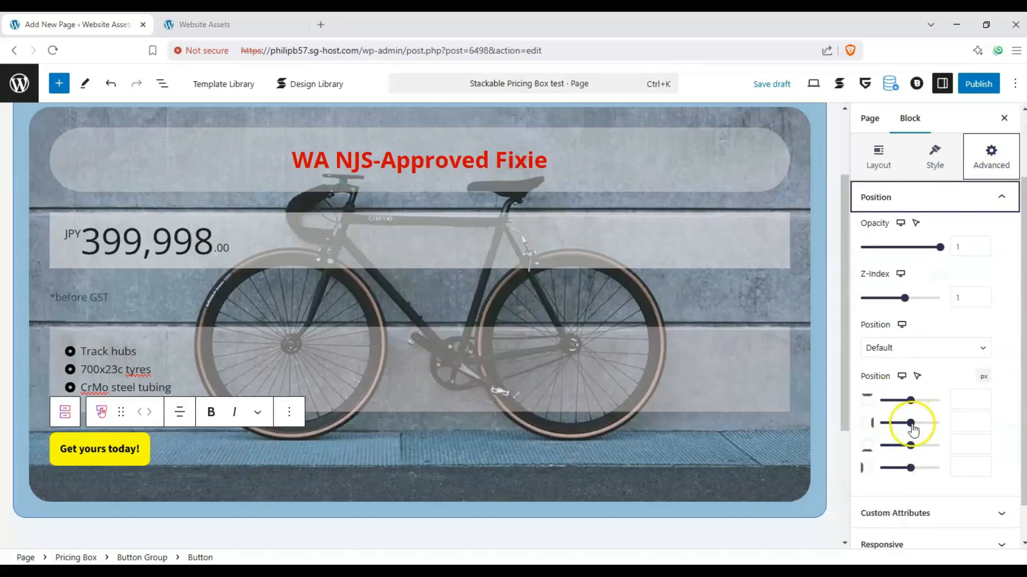
left_click(910, 445)
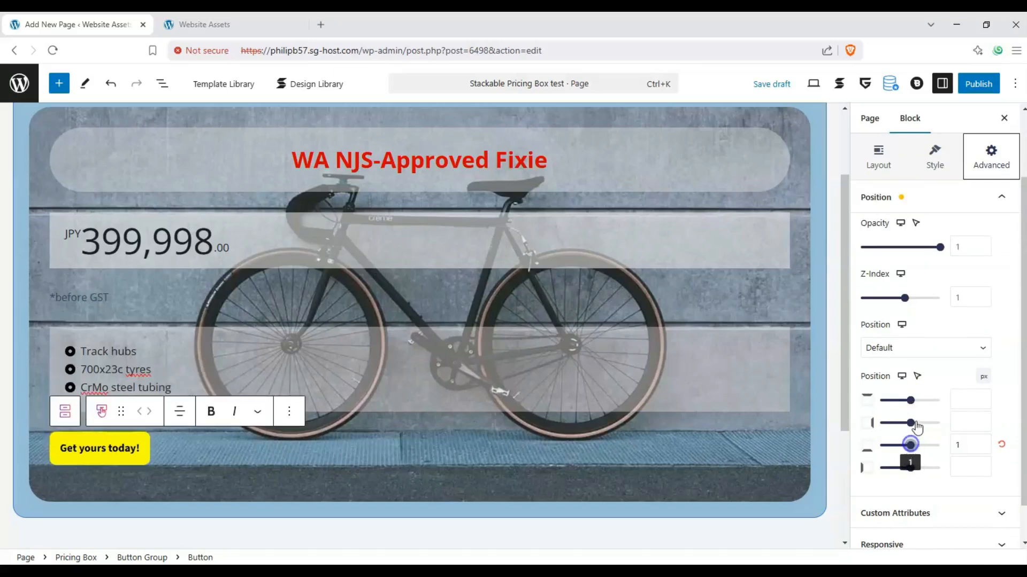
left_click_drag(917, 426, 857, 424)
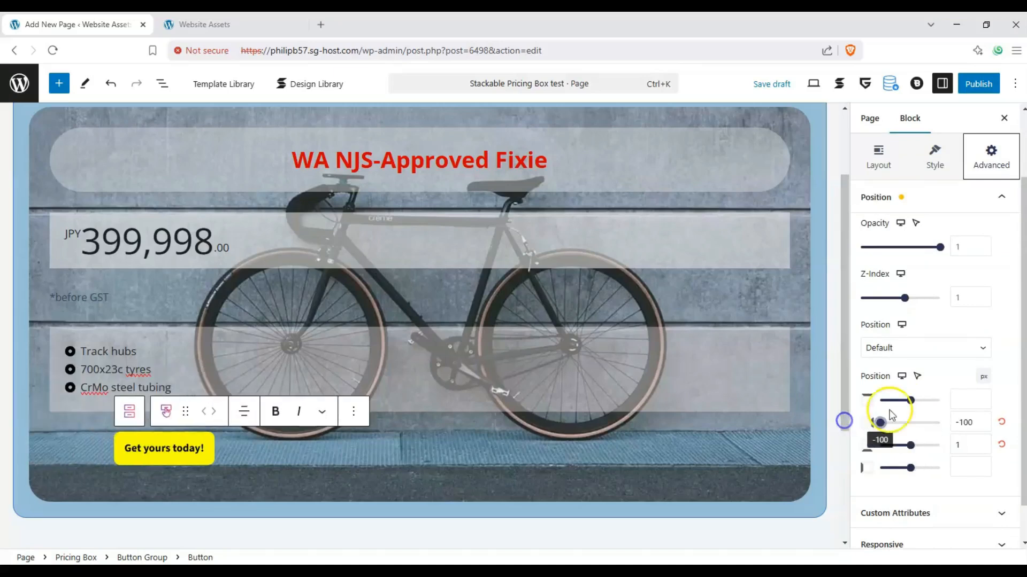
left_click_drag(909, 468, 965, 469)
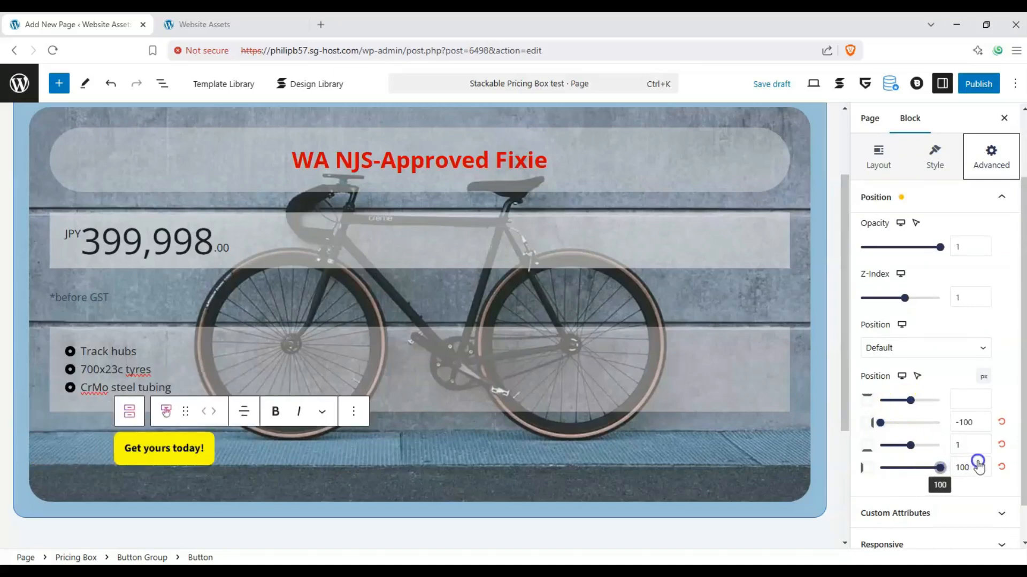
Set the yellow button's top position offset to -1 px
mouse_move(915, 401)
left_mouse_down()
mouse_move(940, 401)
mouse_move(888, 402)
mouse_move(909, 402)
left_mouse_up()
left_click(229, 446)
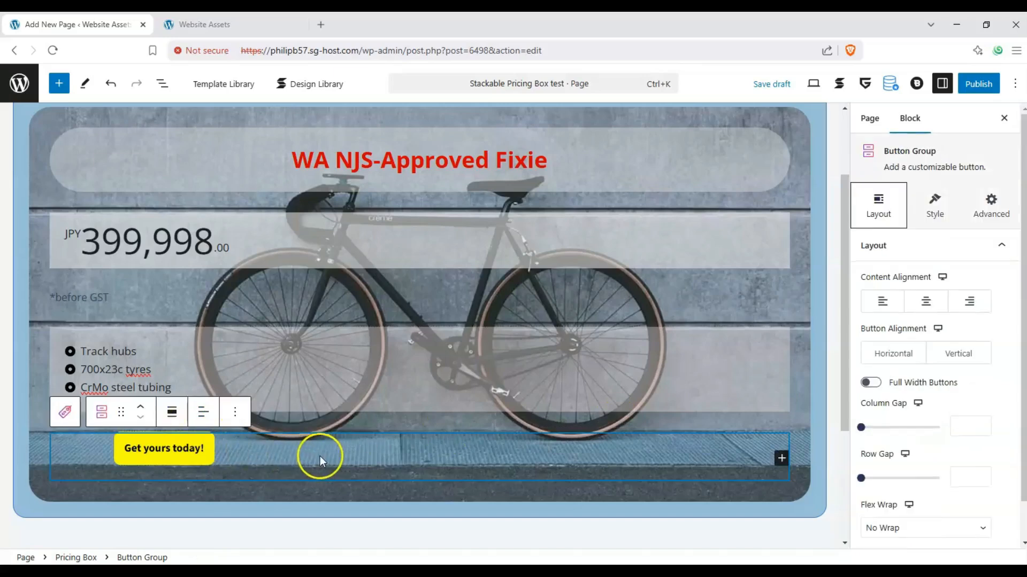
scroll(123, 278, "up", 2)
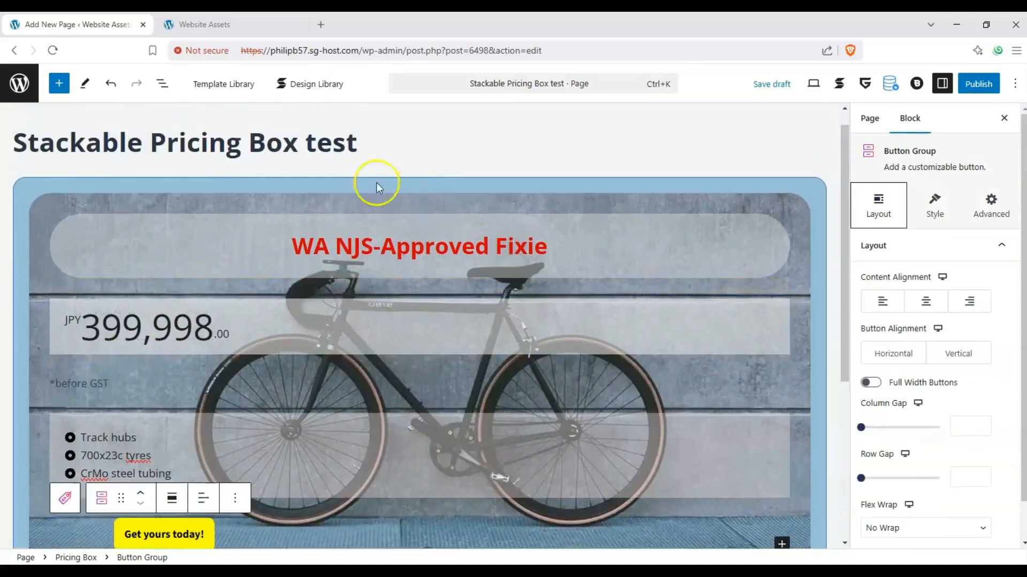
scroll(134, 182, "down", 1)
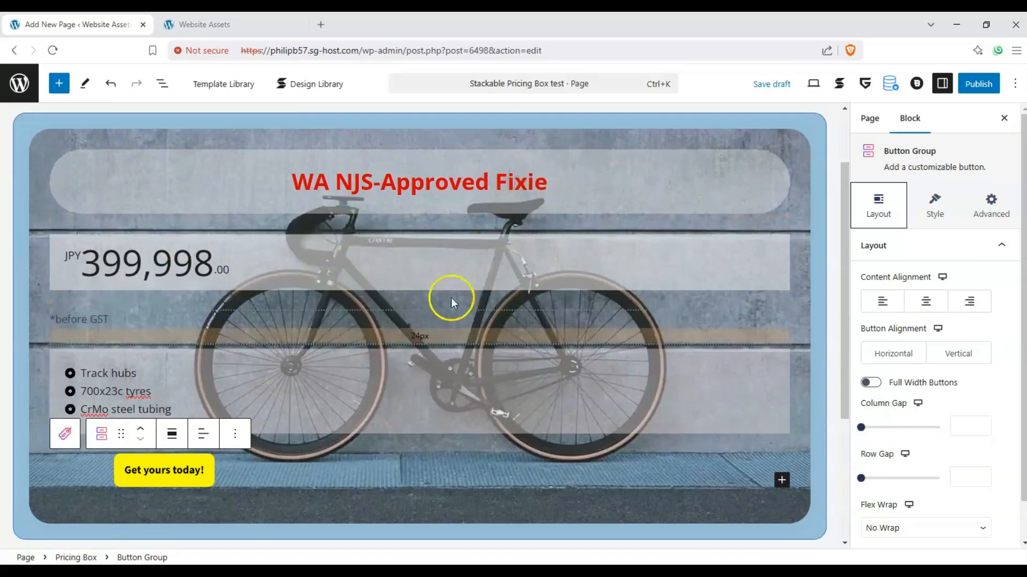
left_click(546, 476)
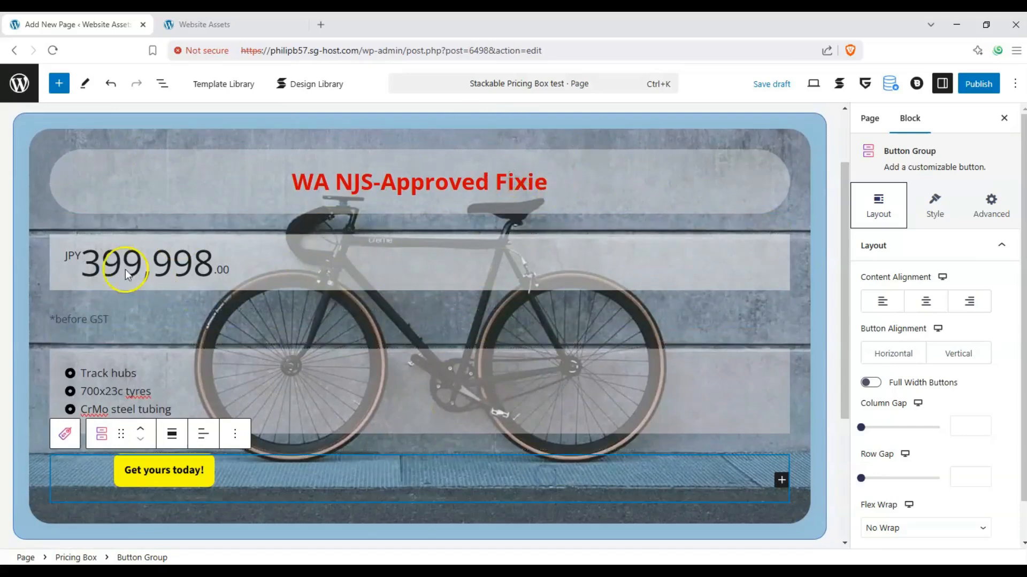
Look through the link settings of the "Get yours today!" button
left_click(182, 484)
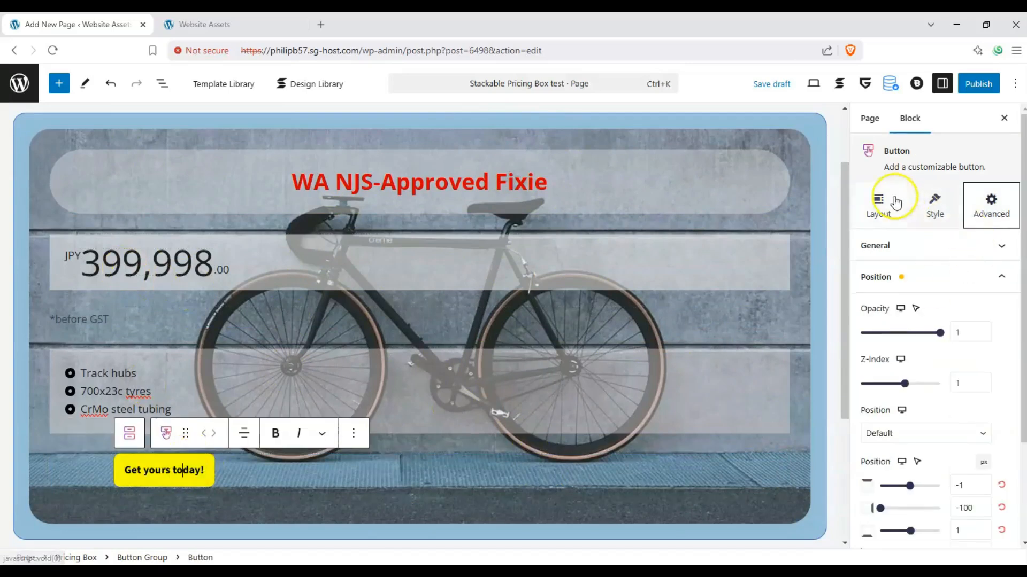
left_click(884, 200)
left_click(927, 207)
left_click(912, 277)
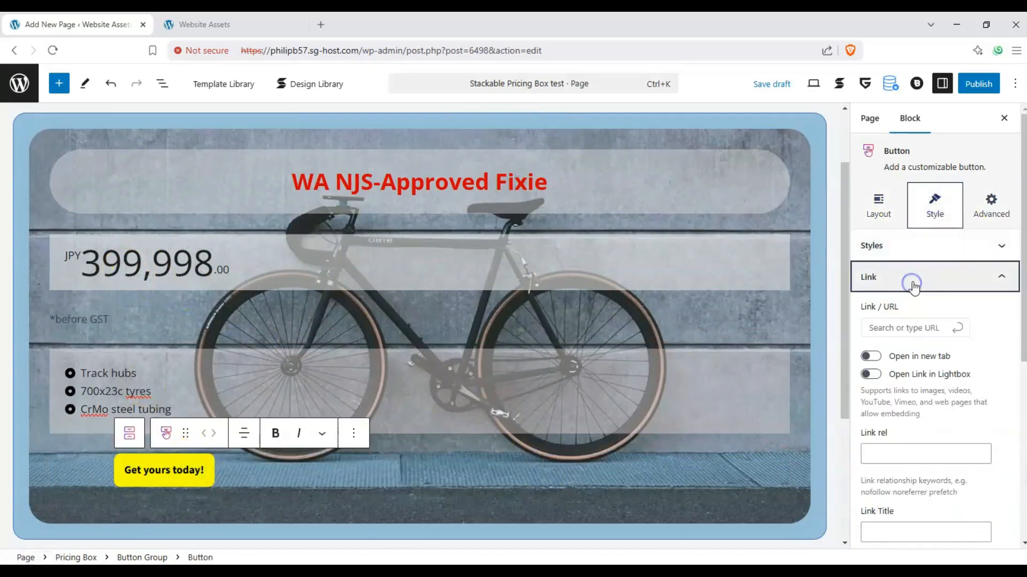
left_click(912, 279)
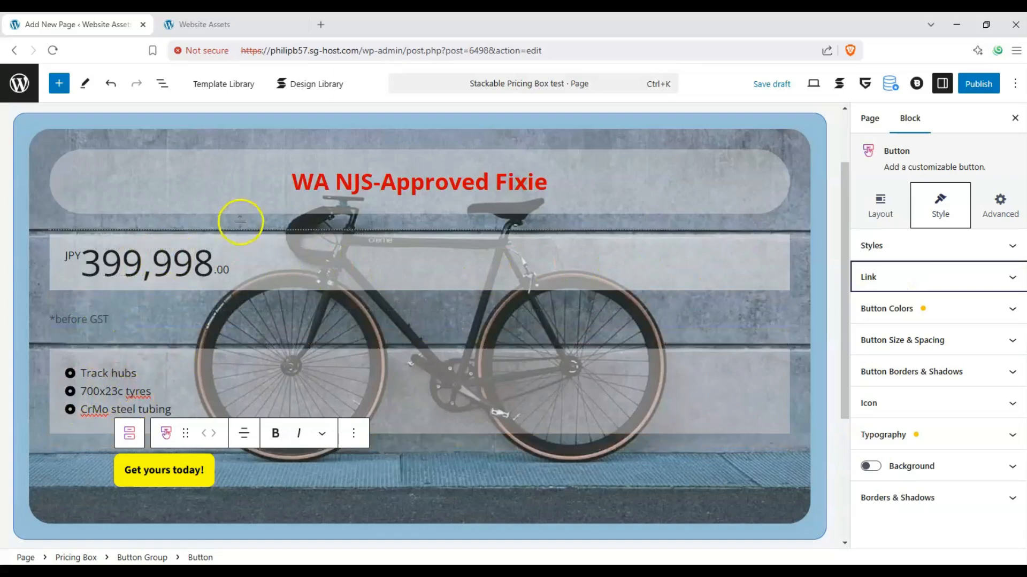
Publish the Stackable Pricing Box test page and open its live version in a new tab
left_click(843, 133)
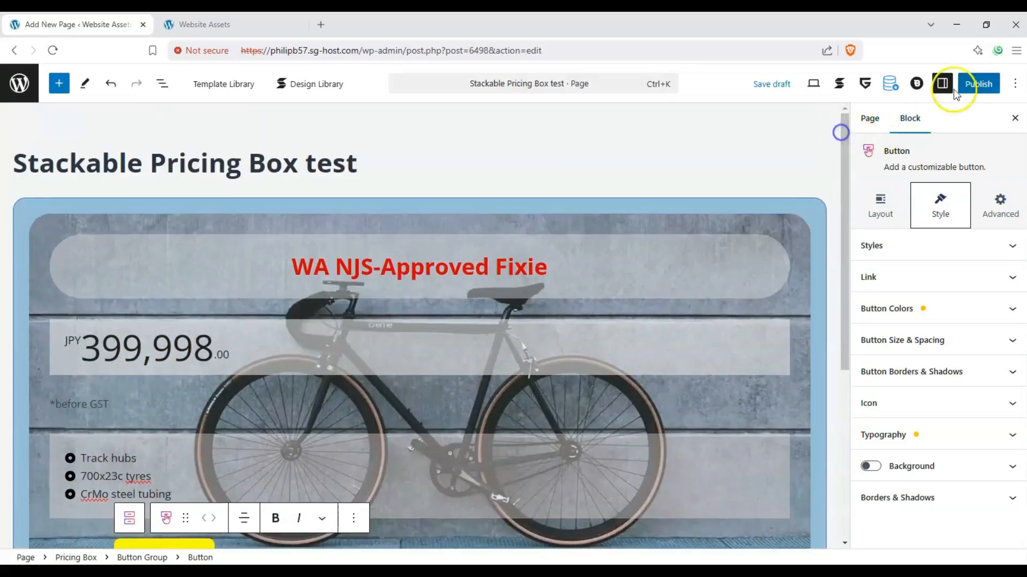
left_click(979, 83)
scroll(647, 189, "down", 2)
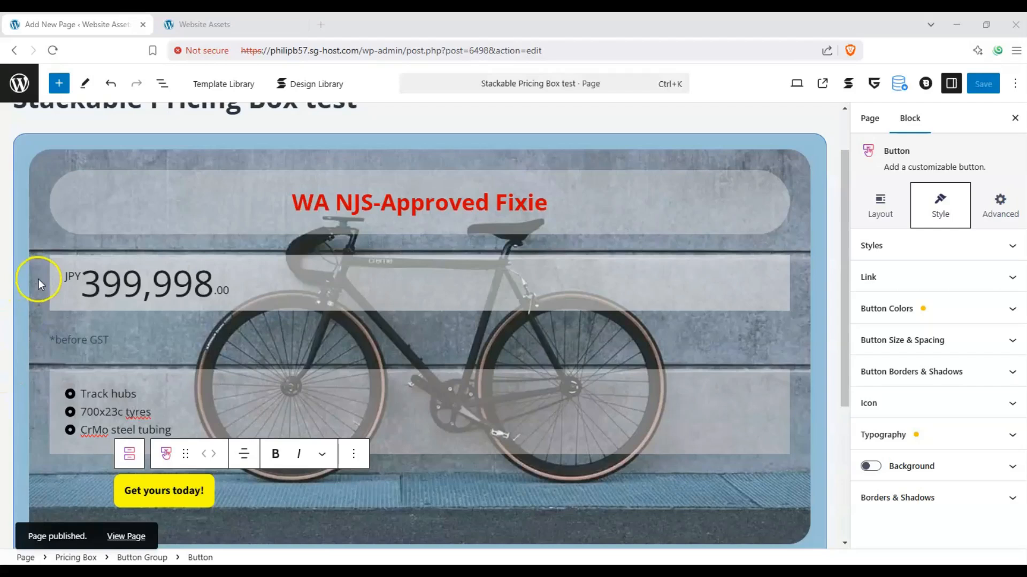
left_click(822, 84)
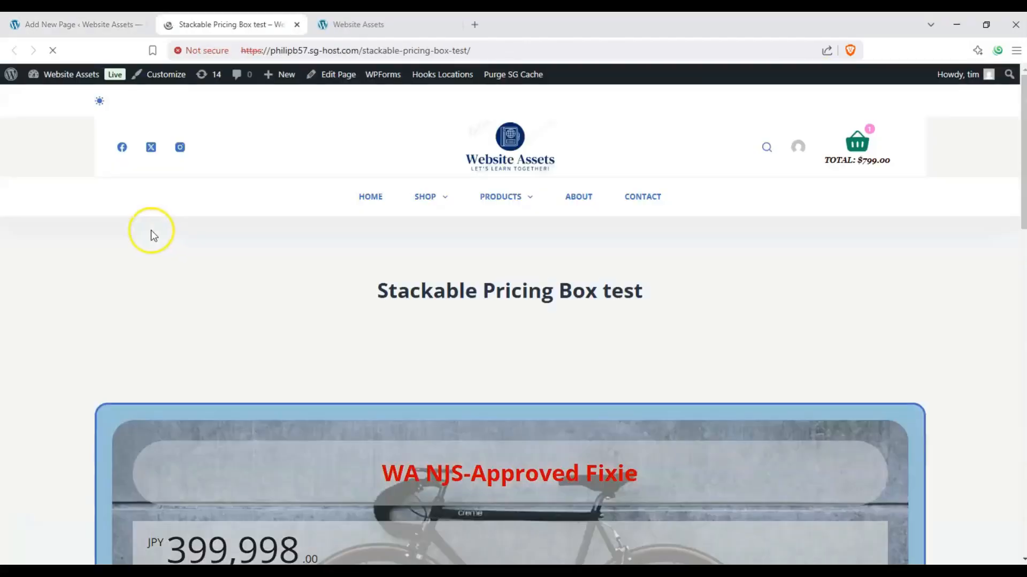
Examine the pricing box on the live page, including its title, price, feature list and call-to-action button
scroll(106, 239, "down", 5)
scroll(105, 242, "down", 1)
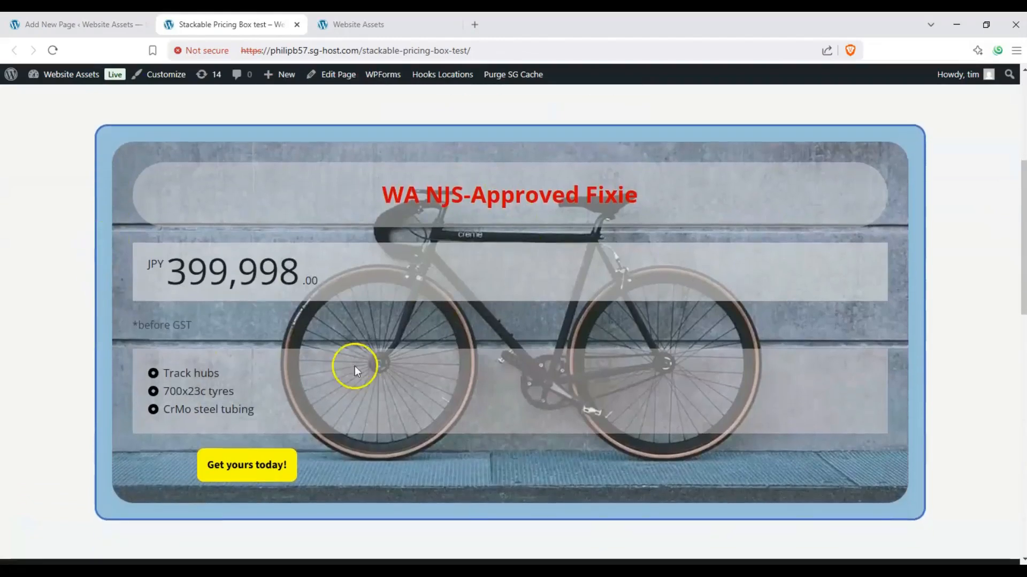
scroll(354, 365, "up", 2)
scroll(251, 261, "down", 1)
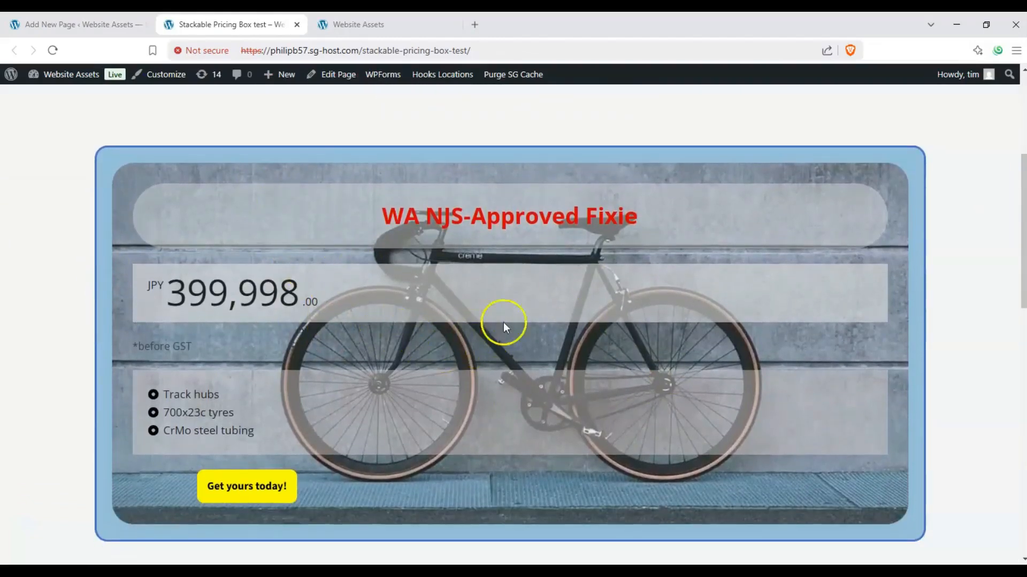
scroll(428, 214, "up", 1)
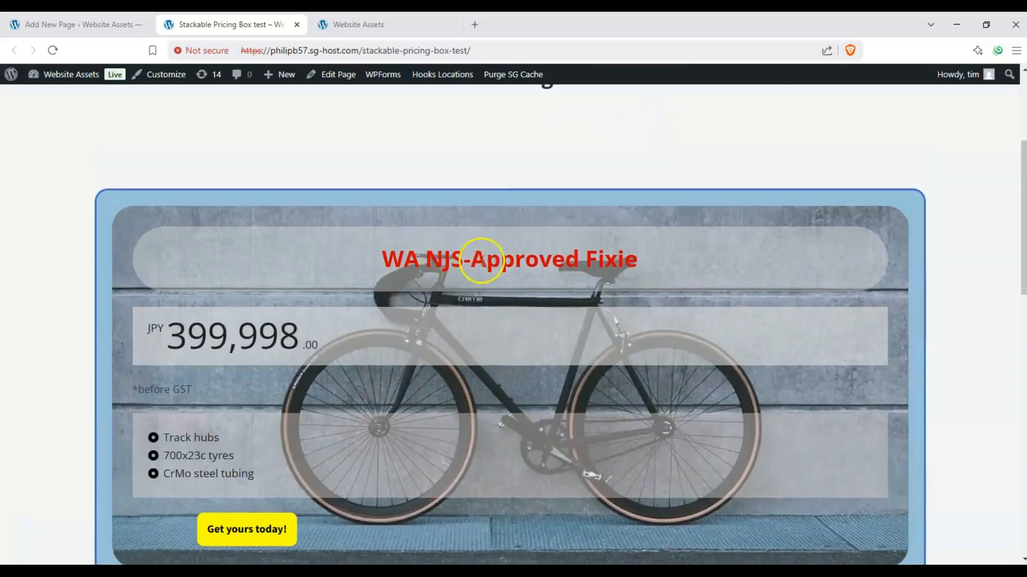
left_click_drag(184, 342, 293, 339)
left_click(165, 366)
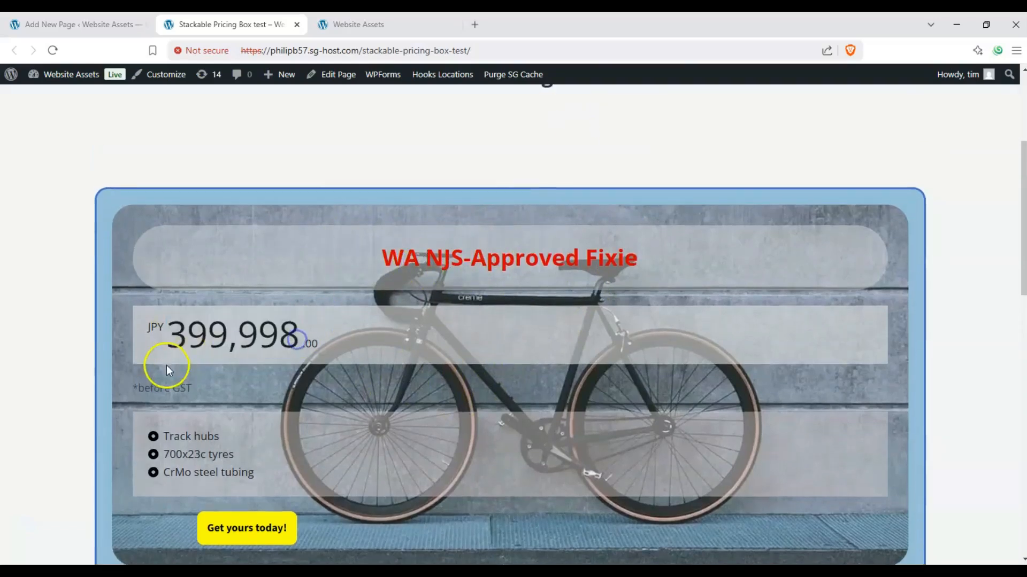
scroll(214, 374, "down", 1)
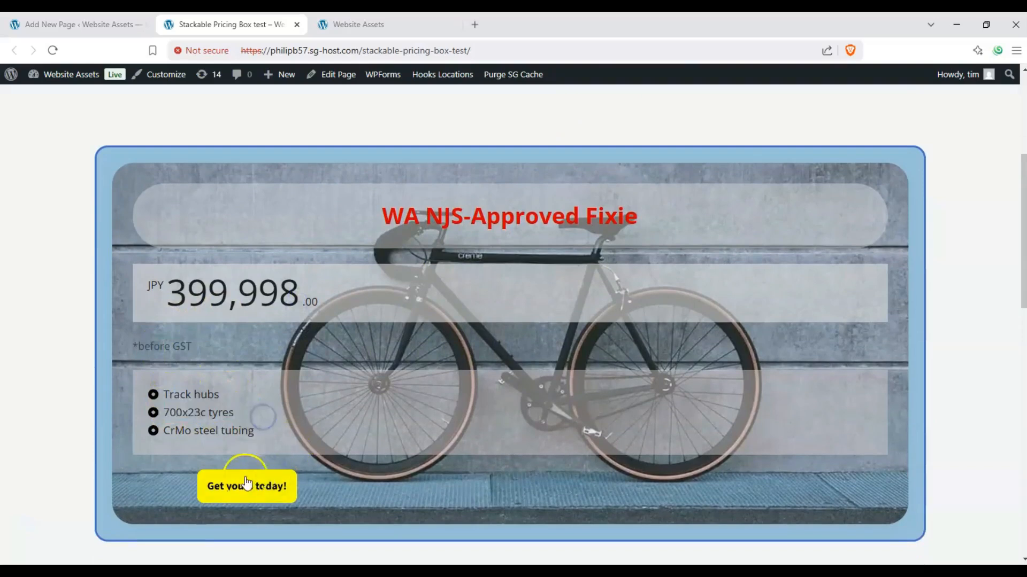
scroll(289, 457, "up", 3)
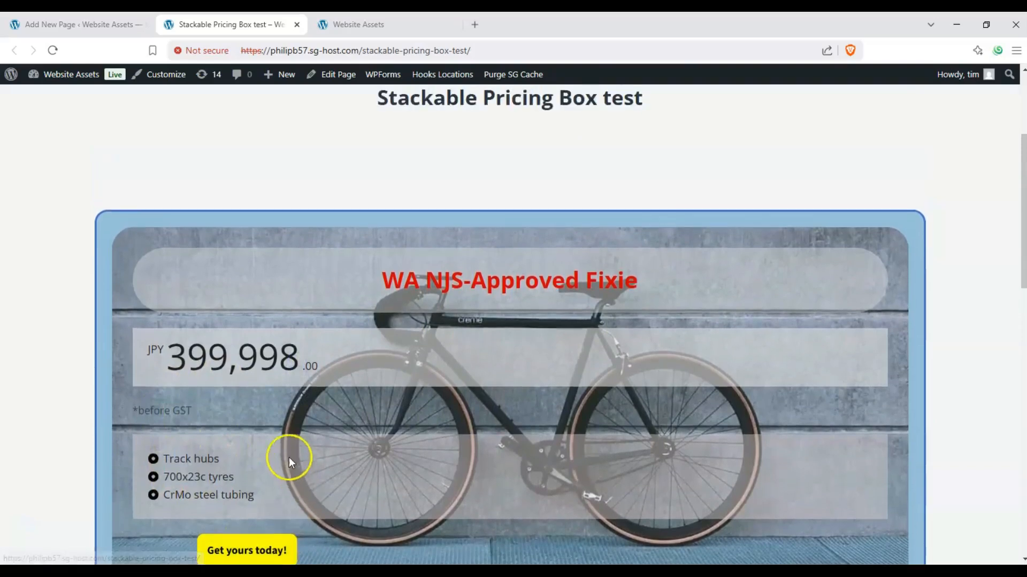
scroll(255, 437, "down", 2)
scroll(257, 477, "up", 2)
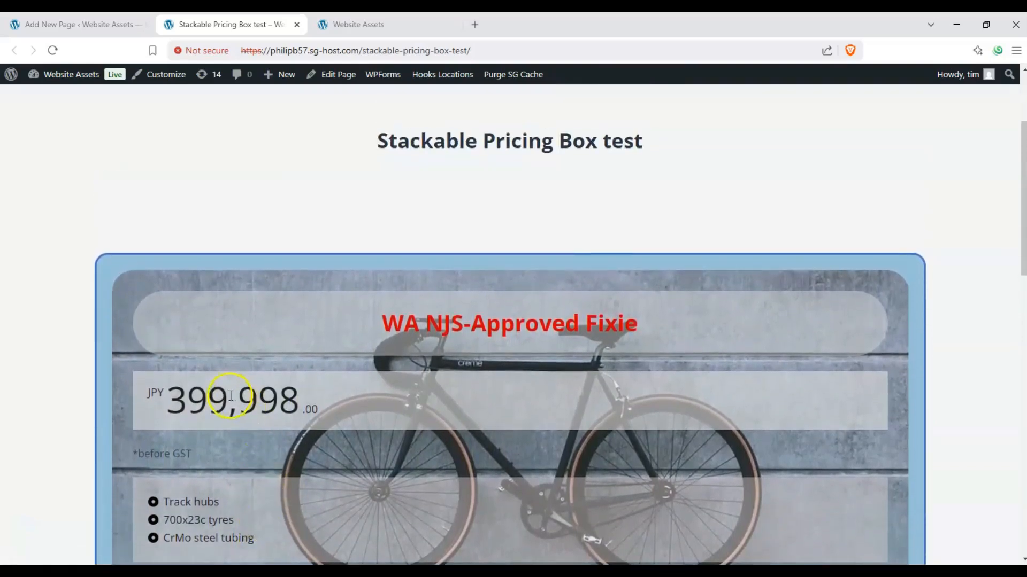
scroll(214, 387, "down", 1)
scroll(246, 468, "down", 1)
scroll(244, 462, "up", 1)
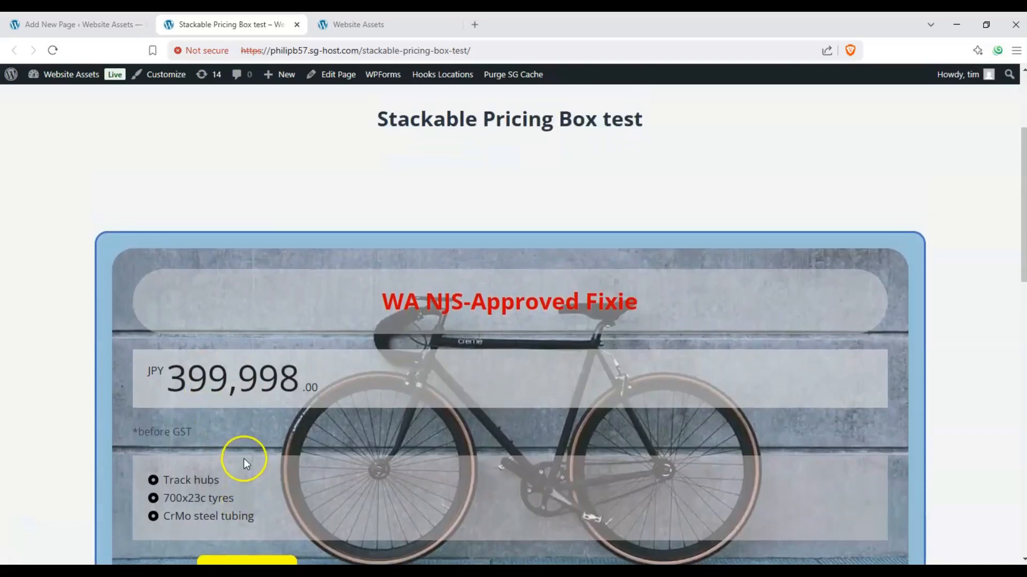
scroll(244, 457, "down", 1)
scroll(242, 457, "down", 1)
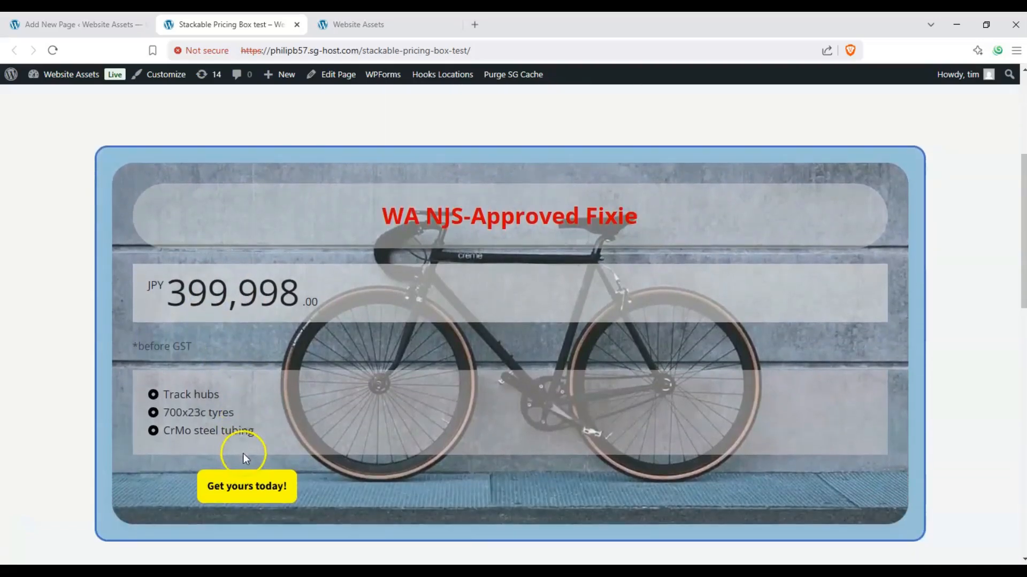
scroll(353, 476, "up", 2)
scroll(349, 473, "down", 2)
scroll(274, 449, "up", 2)
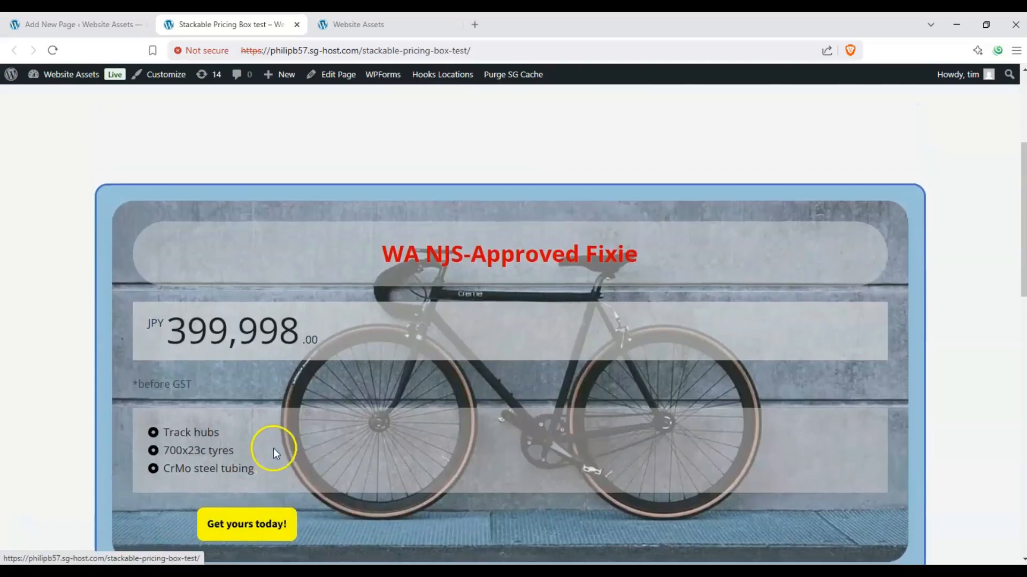
scroll(273, 451, "down", 1)
scroll(274, 454, "up", 1)
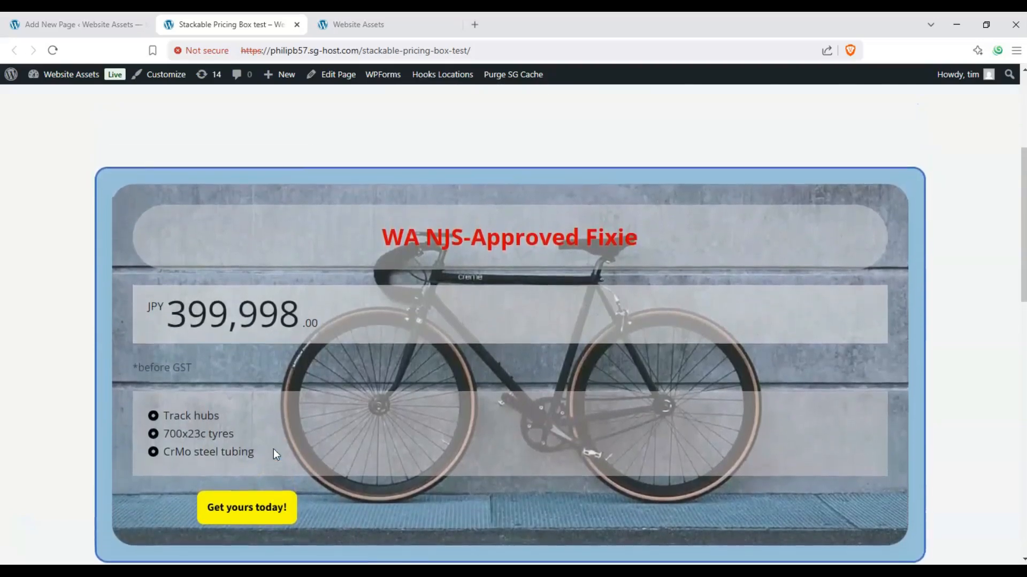
scroll(274, 452, "down", 1)
scroll(274, 449, "up", 1)
scroll(273, 448, "down", 1)
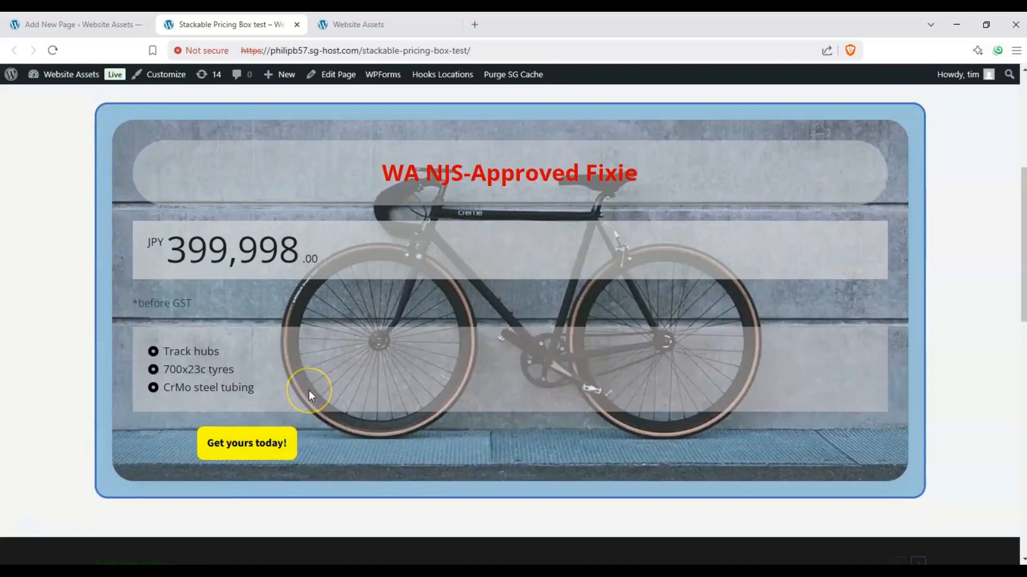
scroll(309, 389, "up", 1)
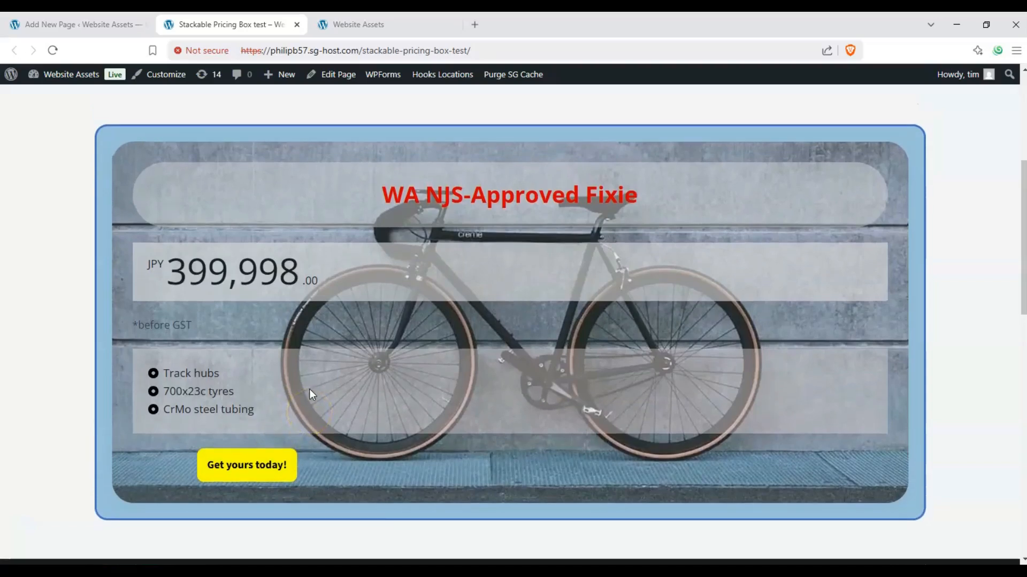